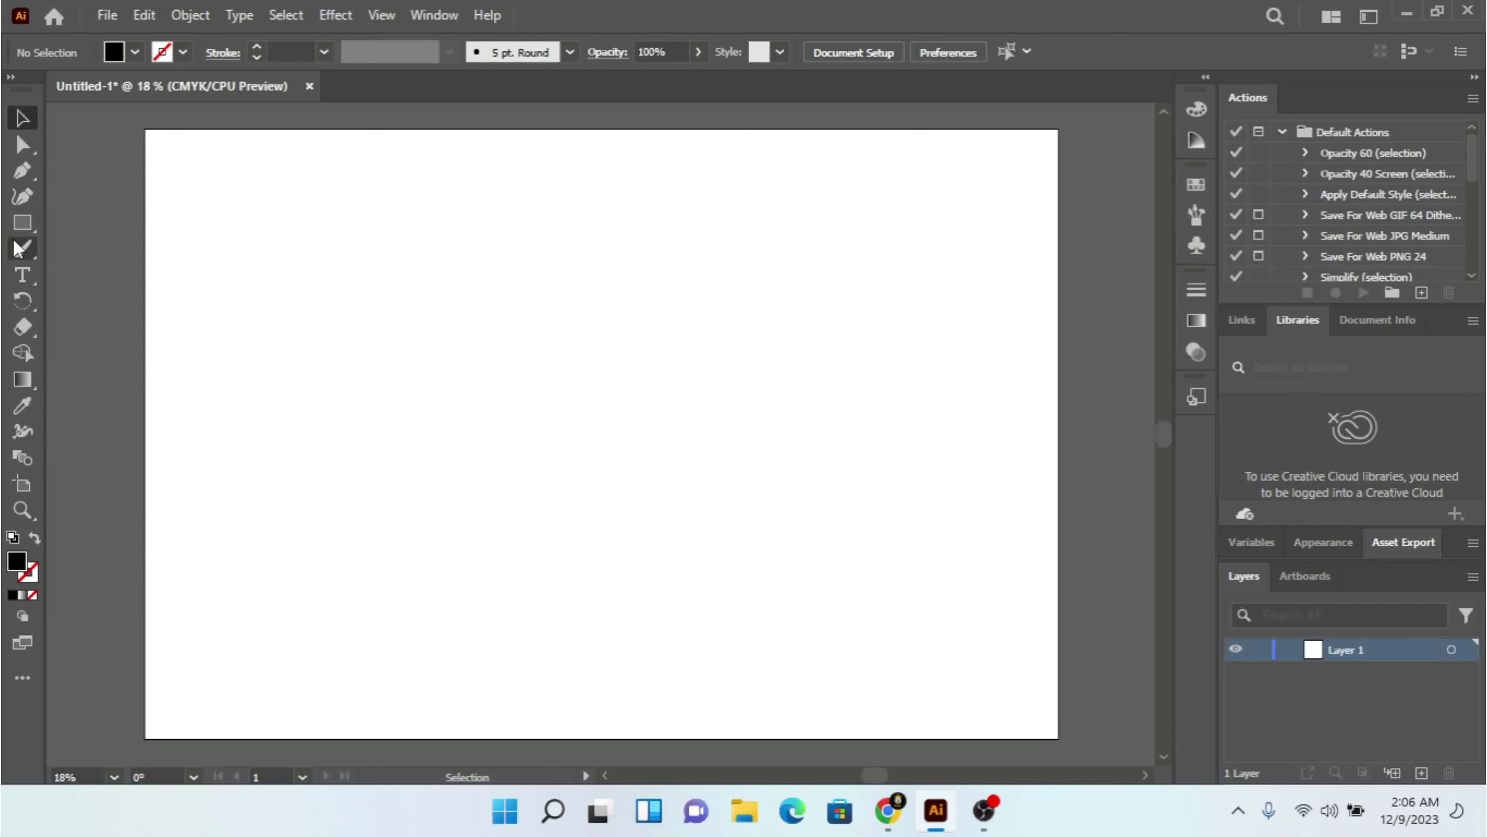
- Add horizontal point text reading 'Hello World' on the artboard, then return to the Selection tool
click(22, 275)
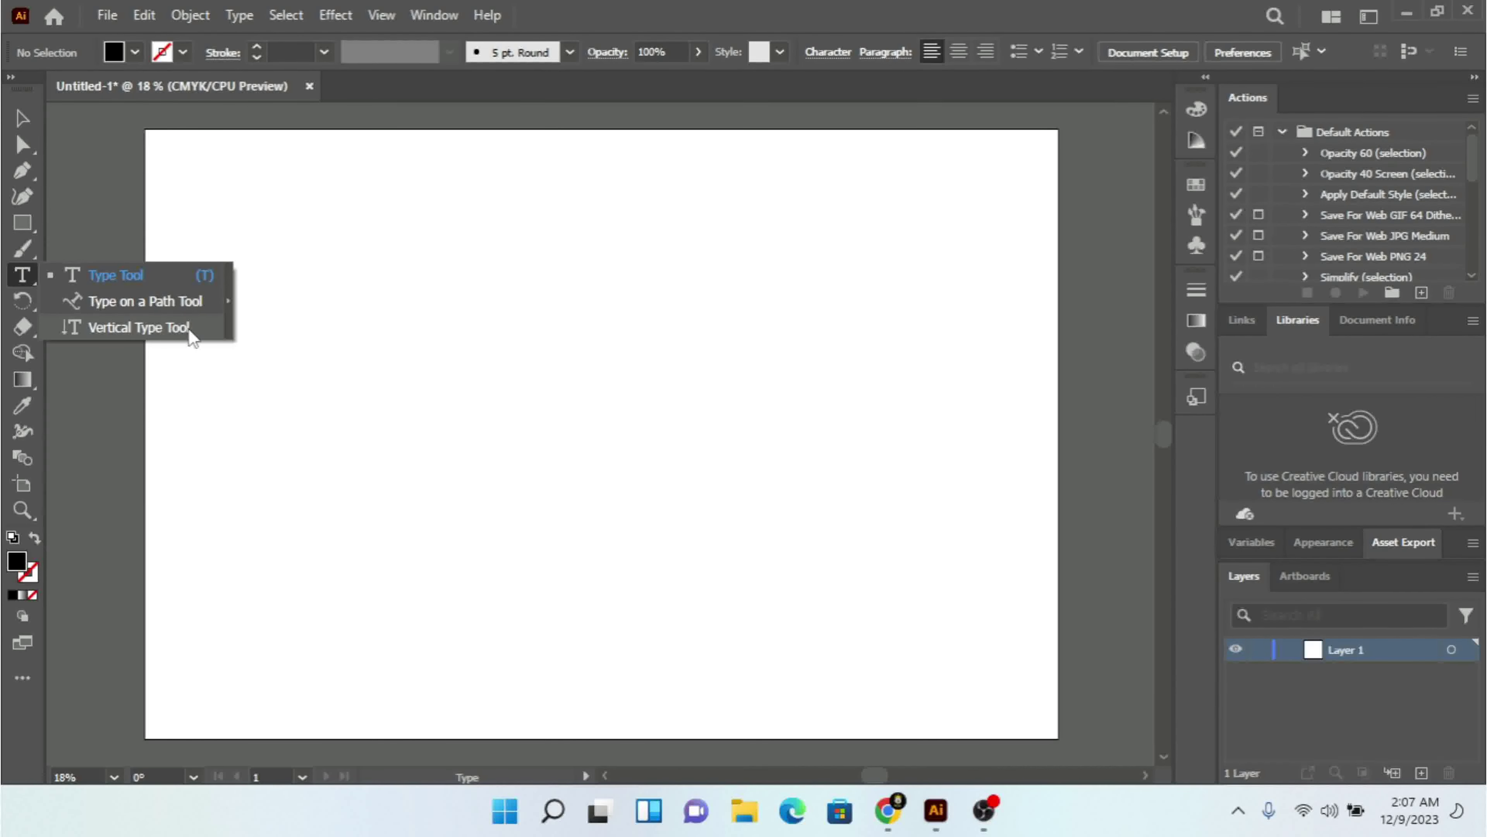
click(115, 285)
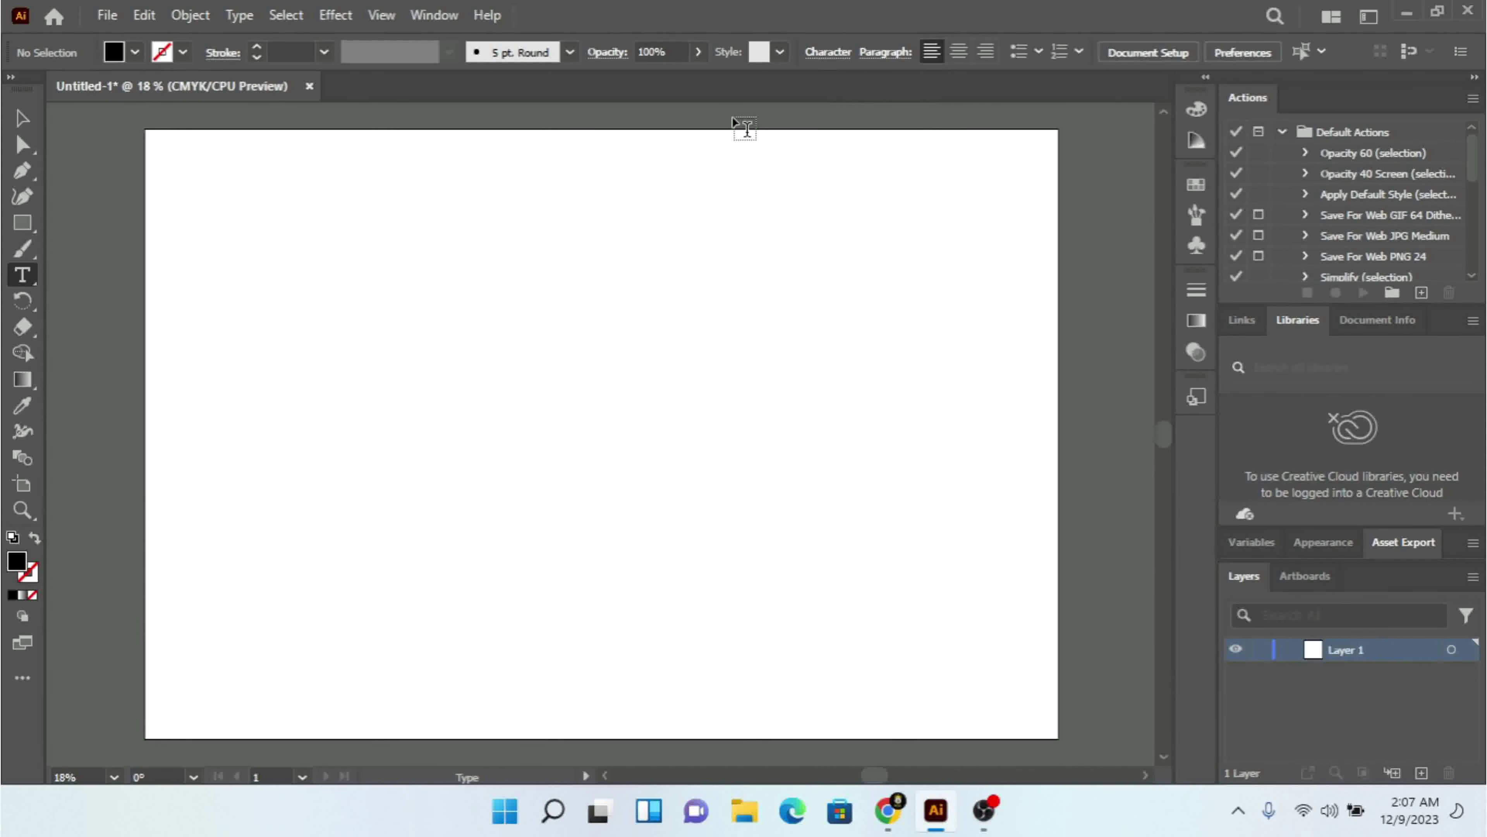
click(308, 355)
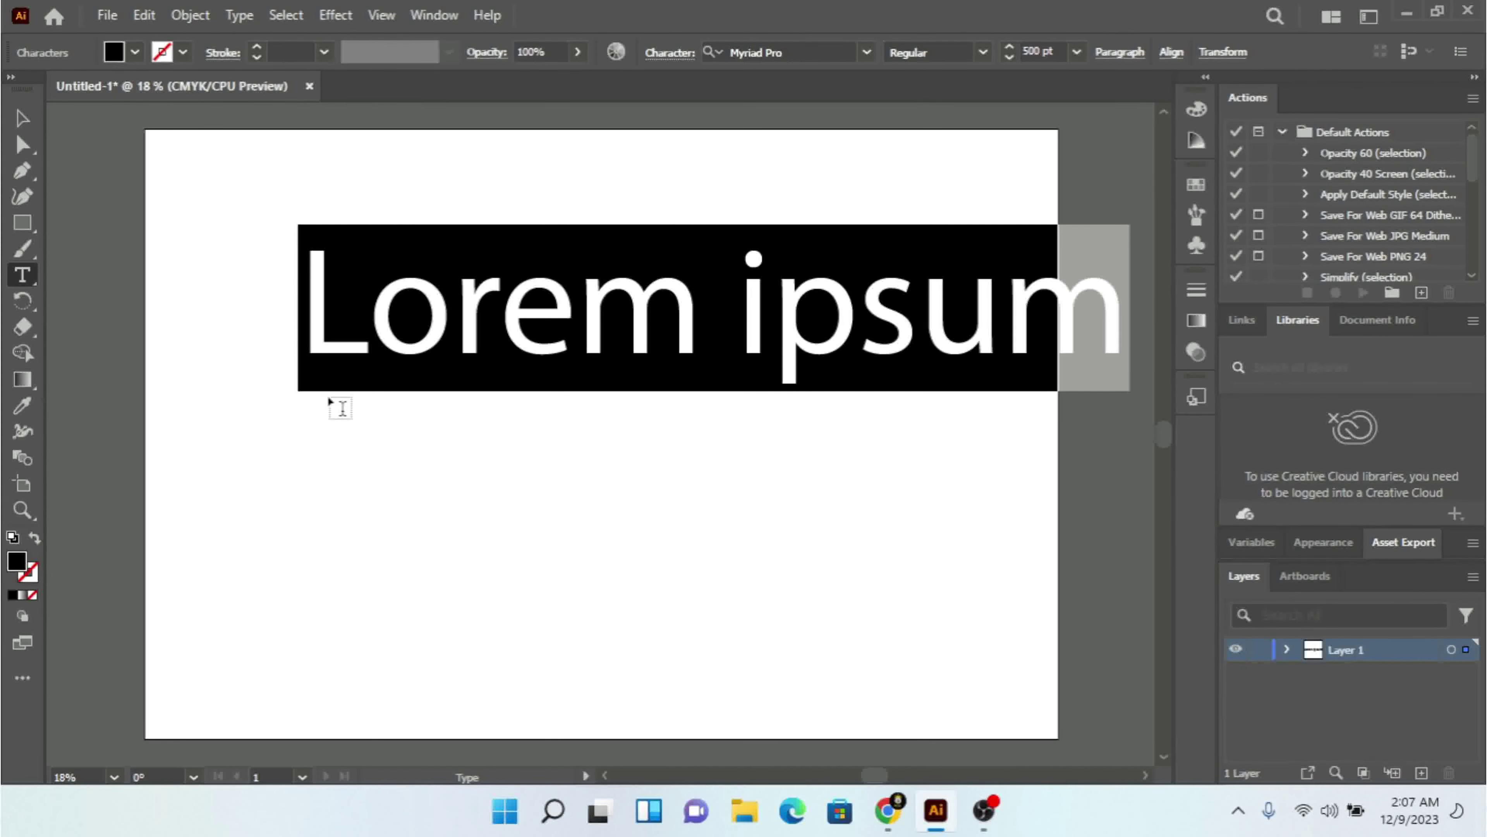
text(he)
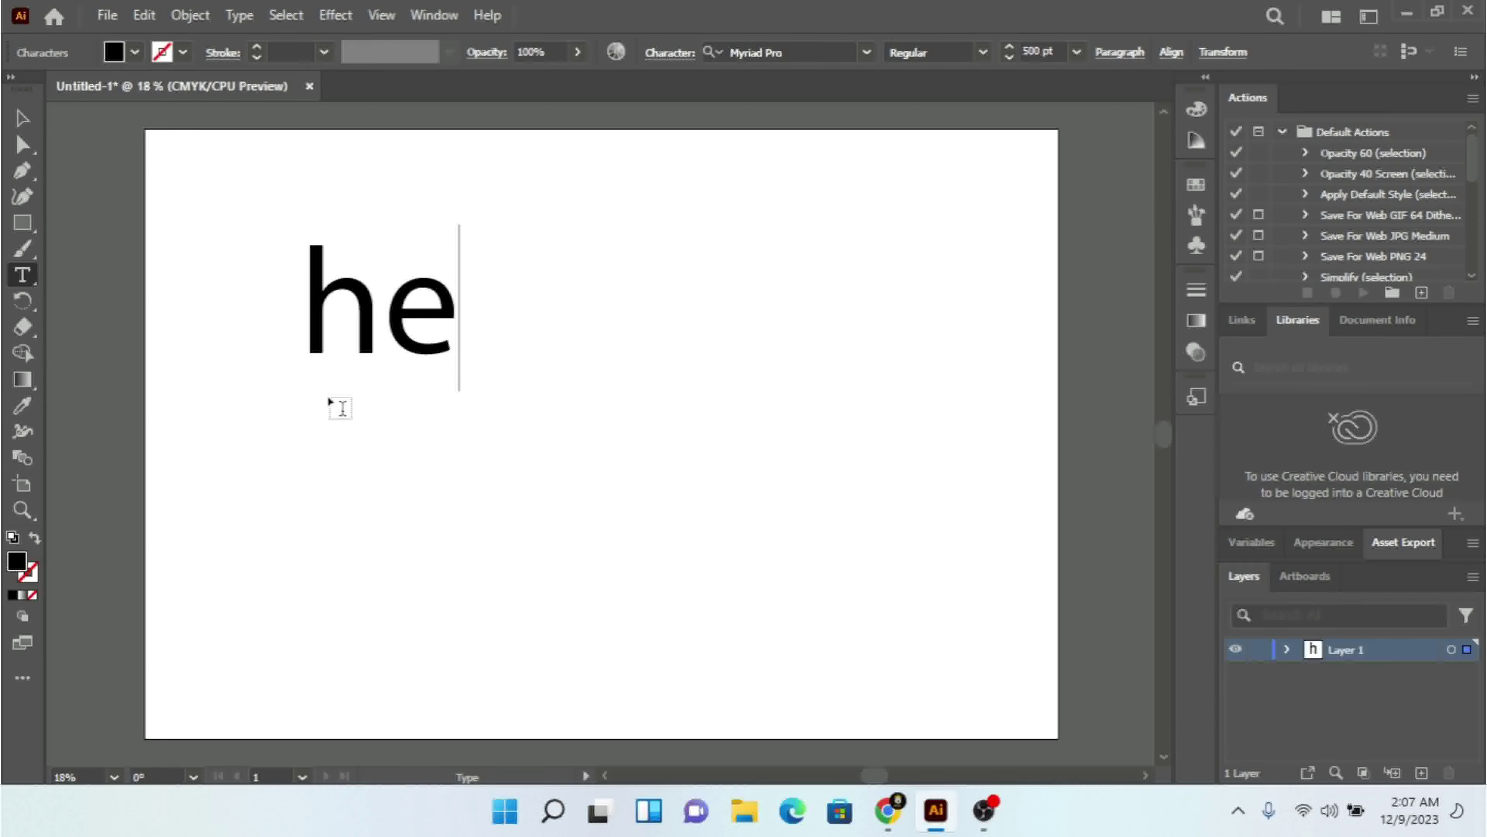
key(BackSpace)
key(BackSpace)
text(Hel)
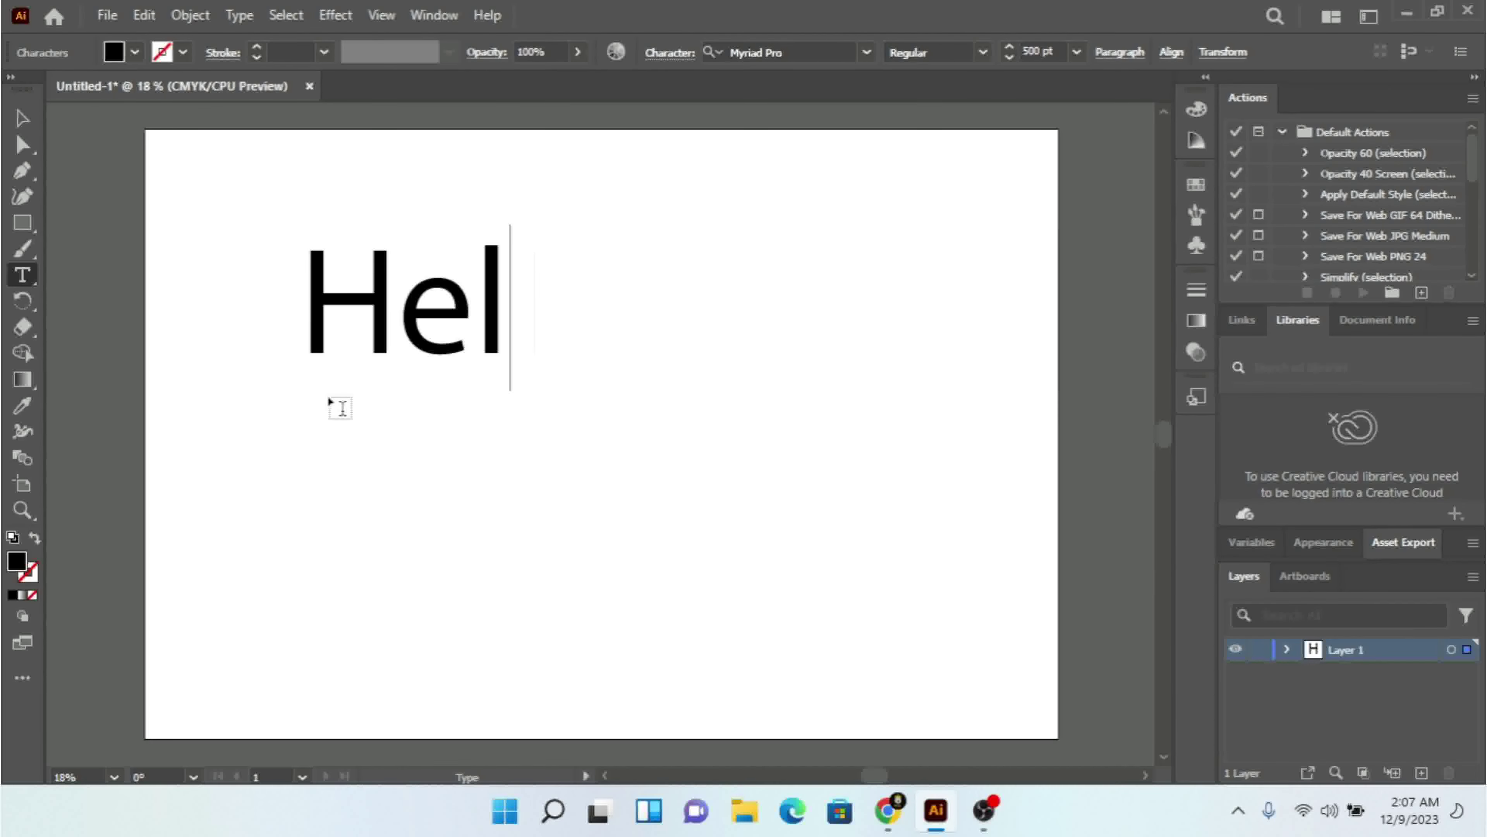
text(lo W)
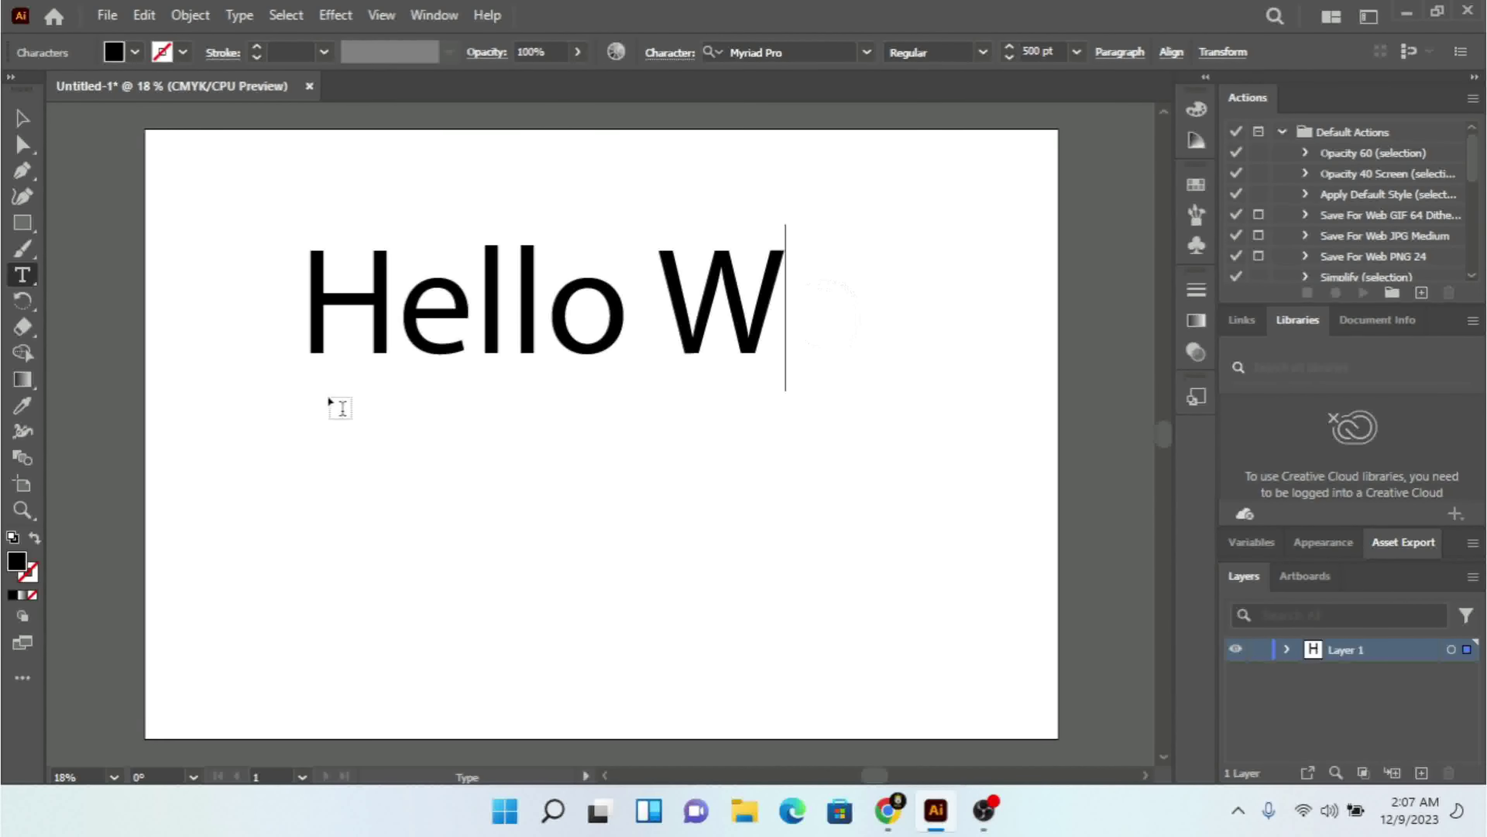
text(orld)
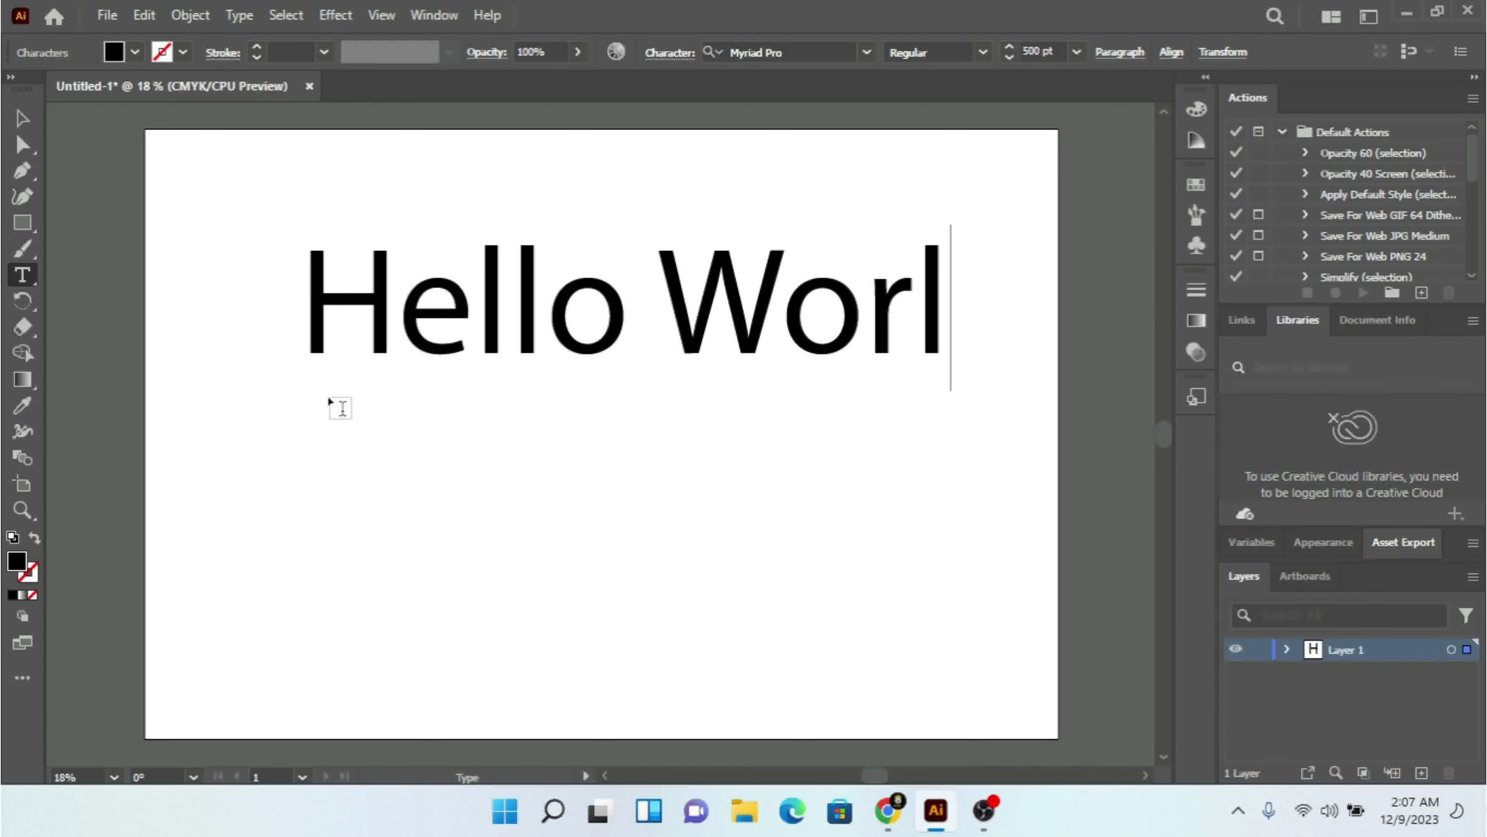
click(22, 117)
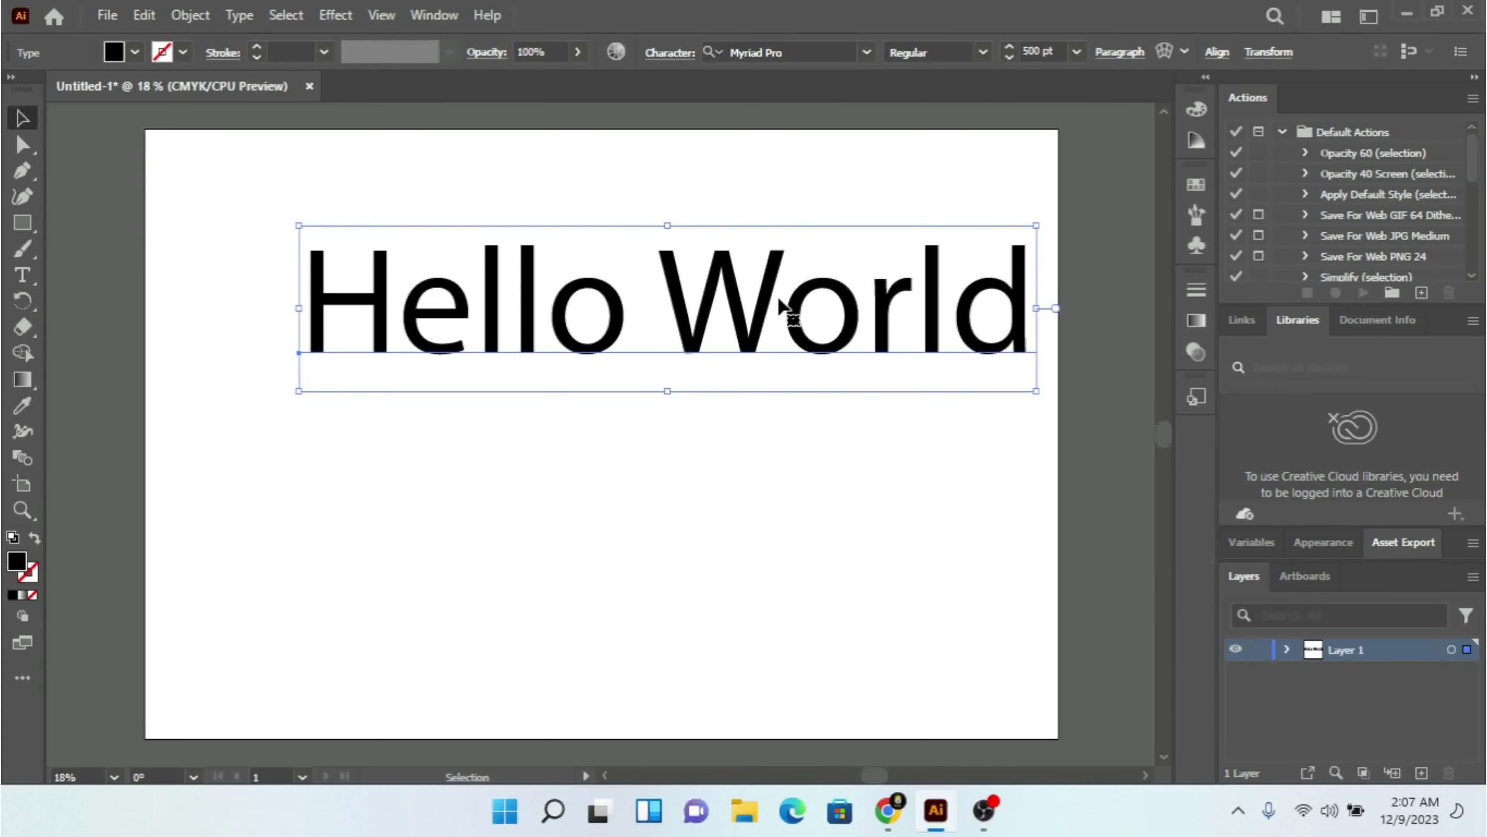
- Move Hello World toward the page centre and give it a dark navy fill swatch
drag(766, 296, 711, 421)
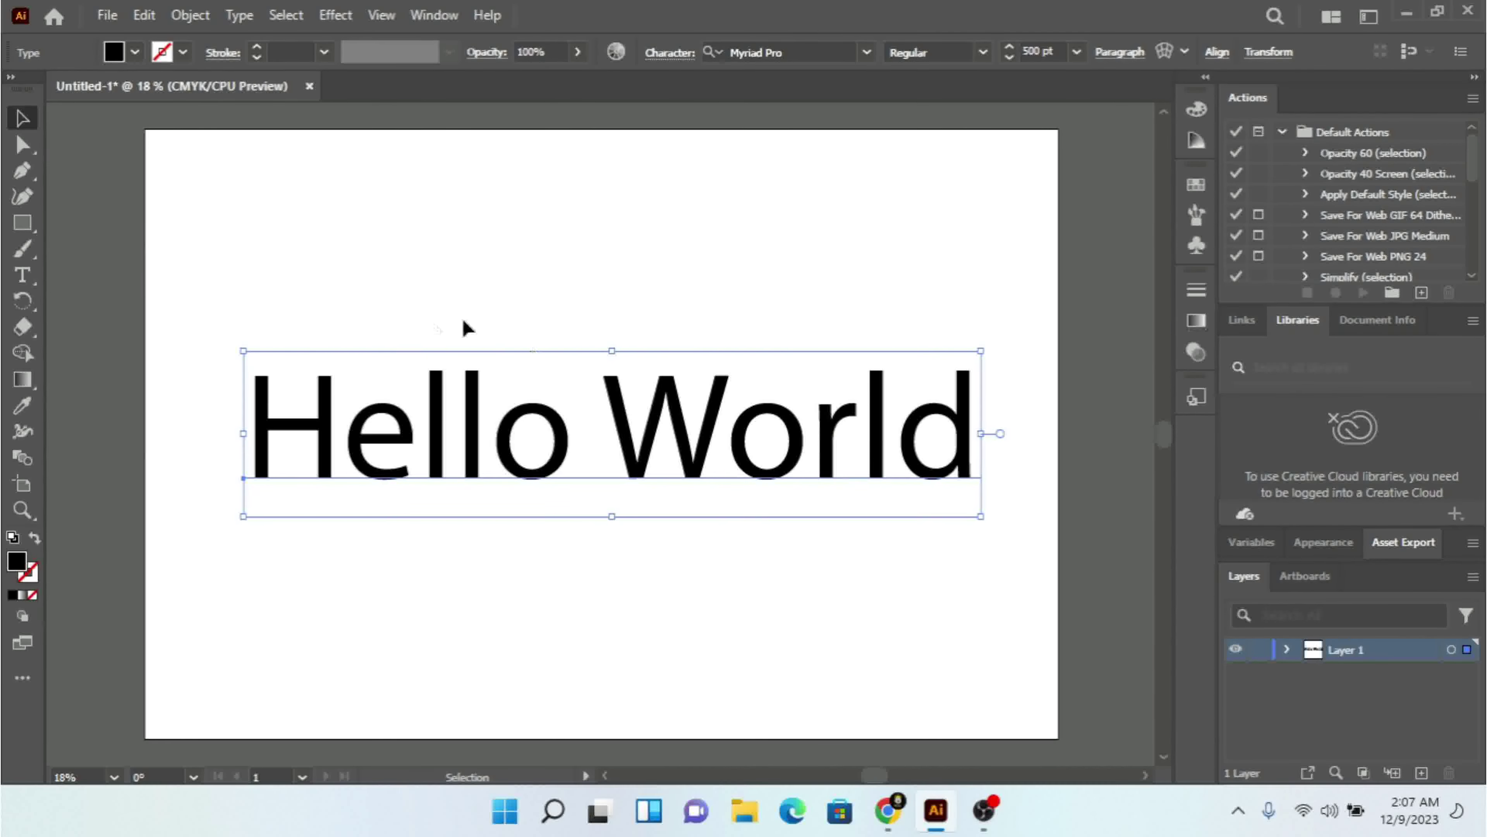
click(136, 53)
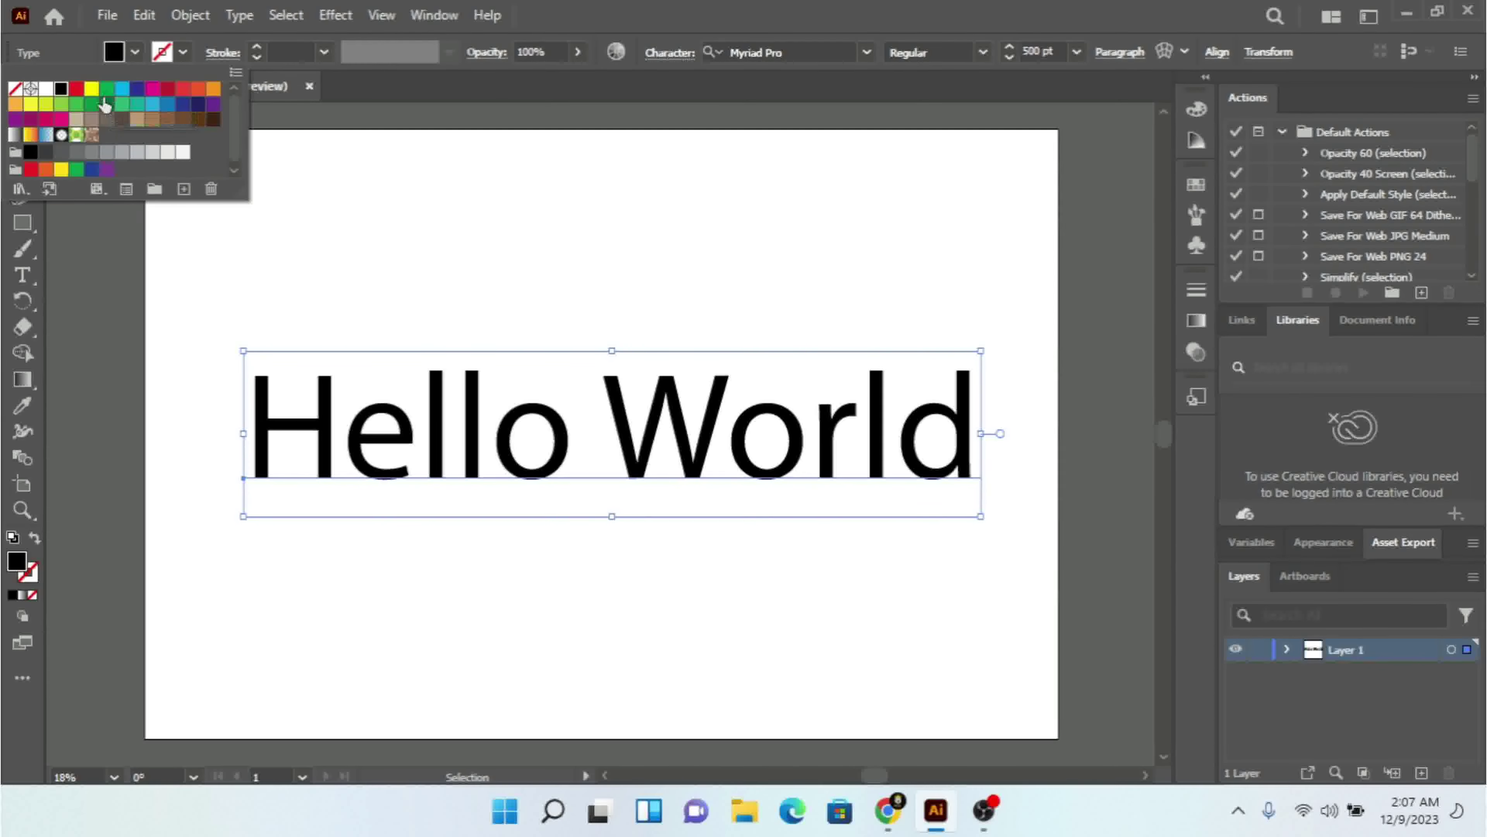
click(103, 106)
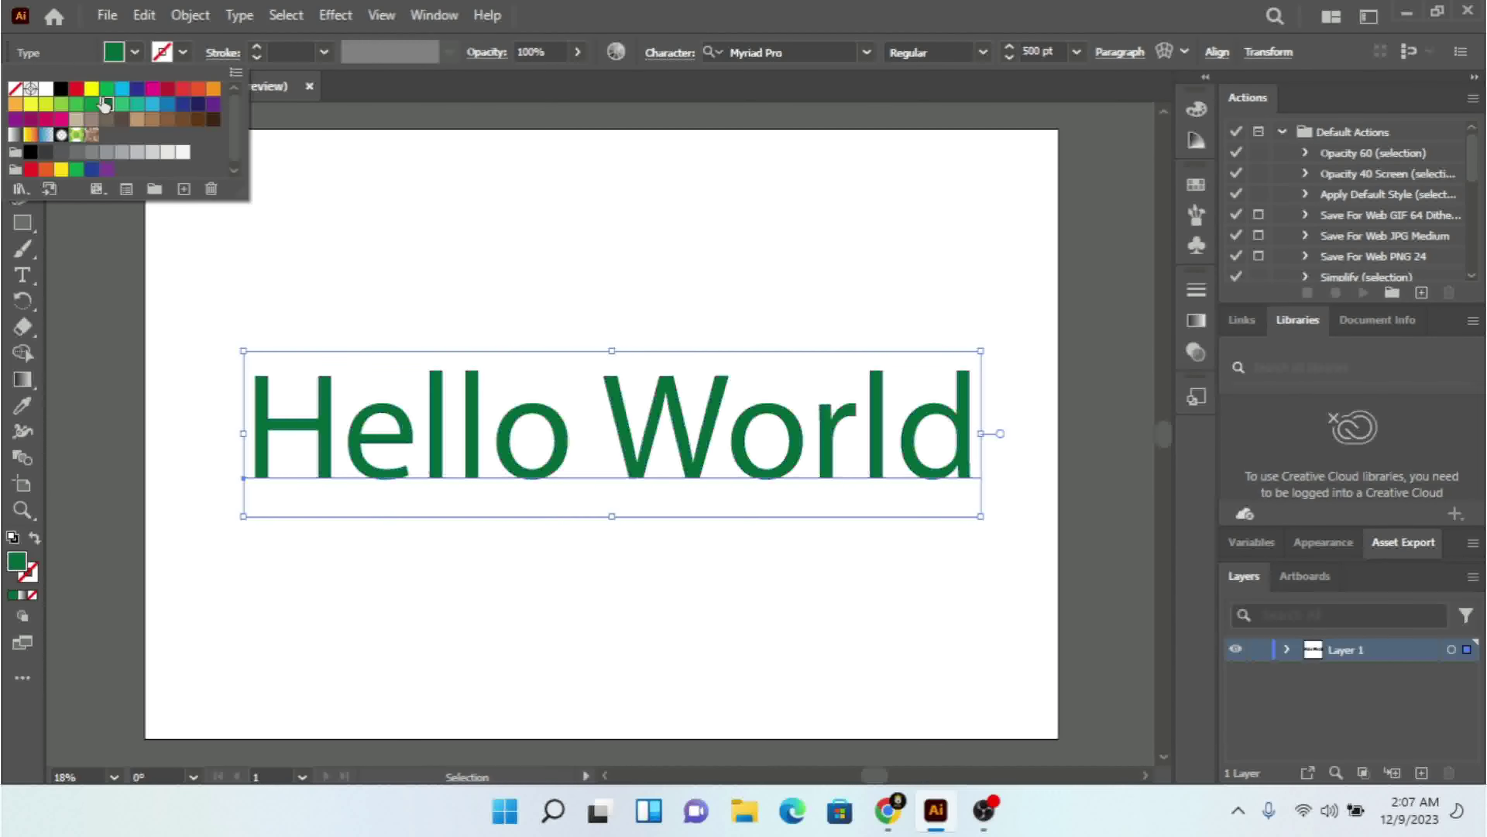
click(152, 104)
click(197, 104)
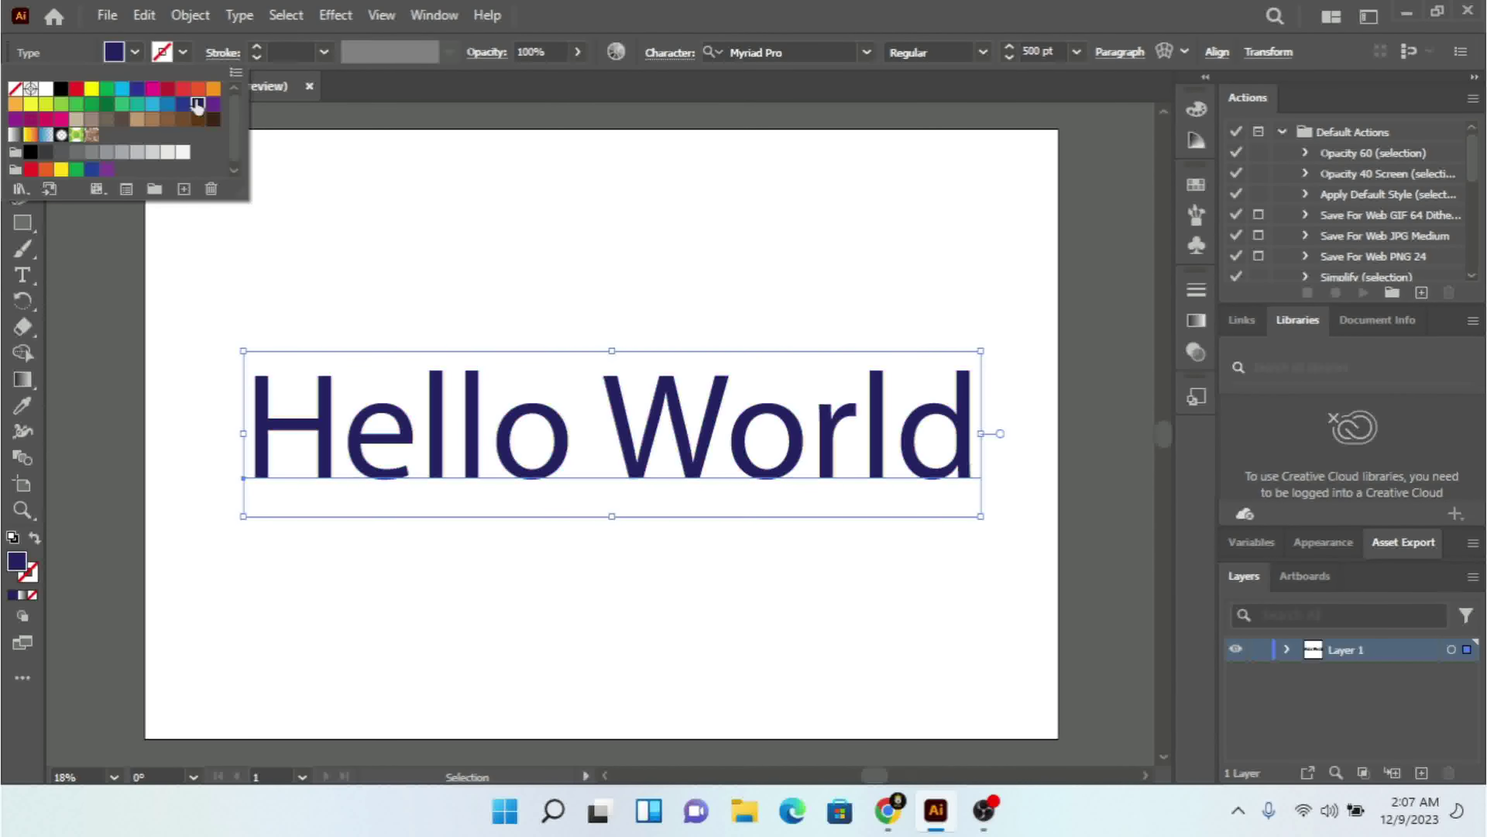
click(182, 52)
click(182, 51)
- Give the text a 13 pt stroke and make the stroke red
click(255, 47)
click(256, 46)
click(256, 47)
click(256, 46)
click(256, 46)
click(183, 52)
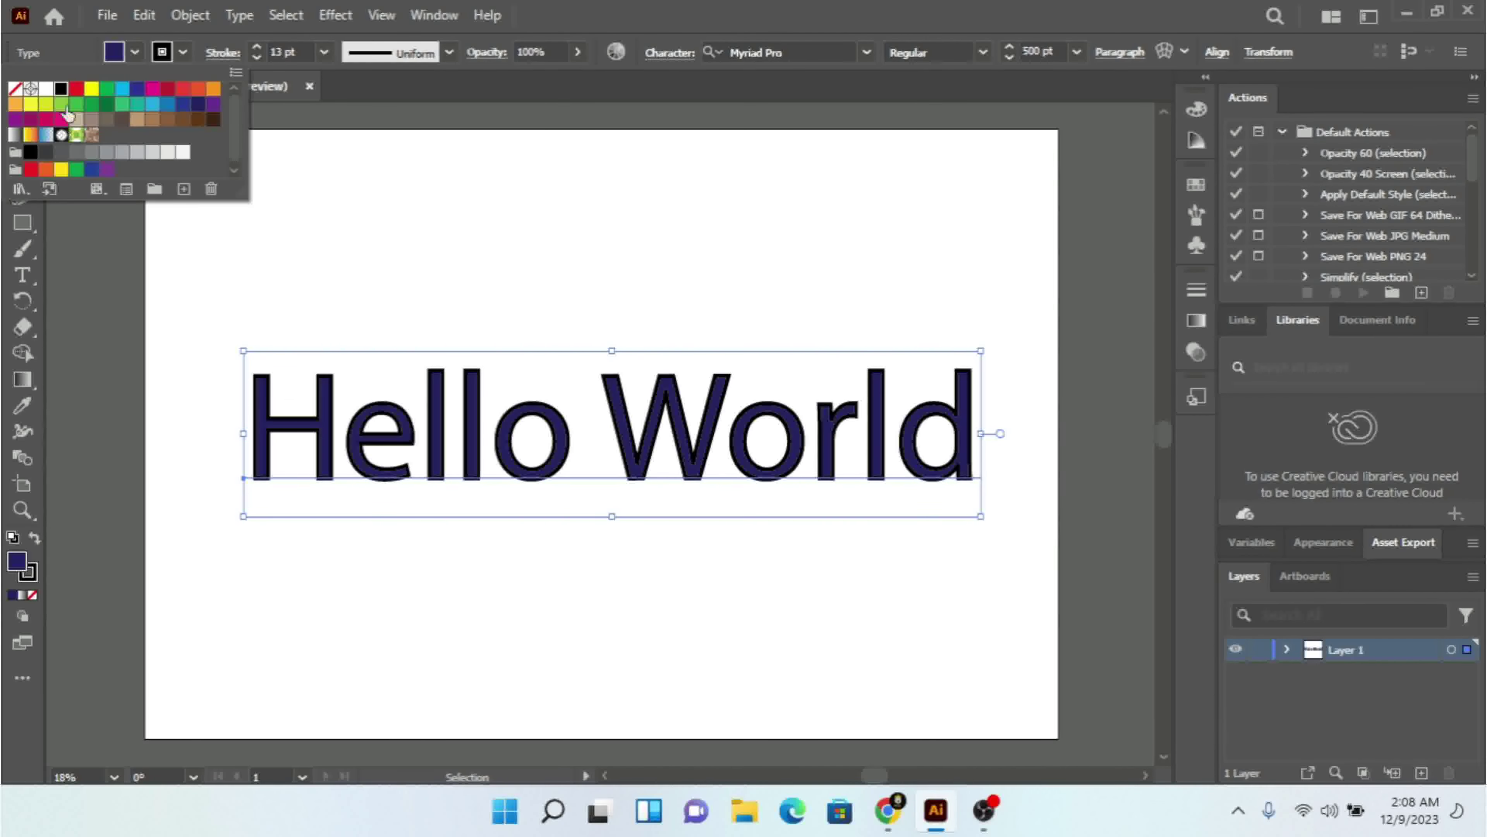
click(76, 89)
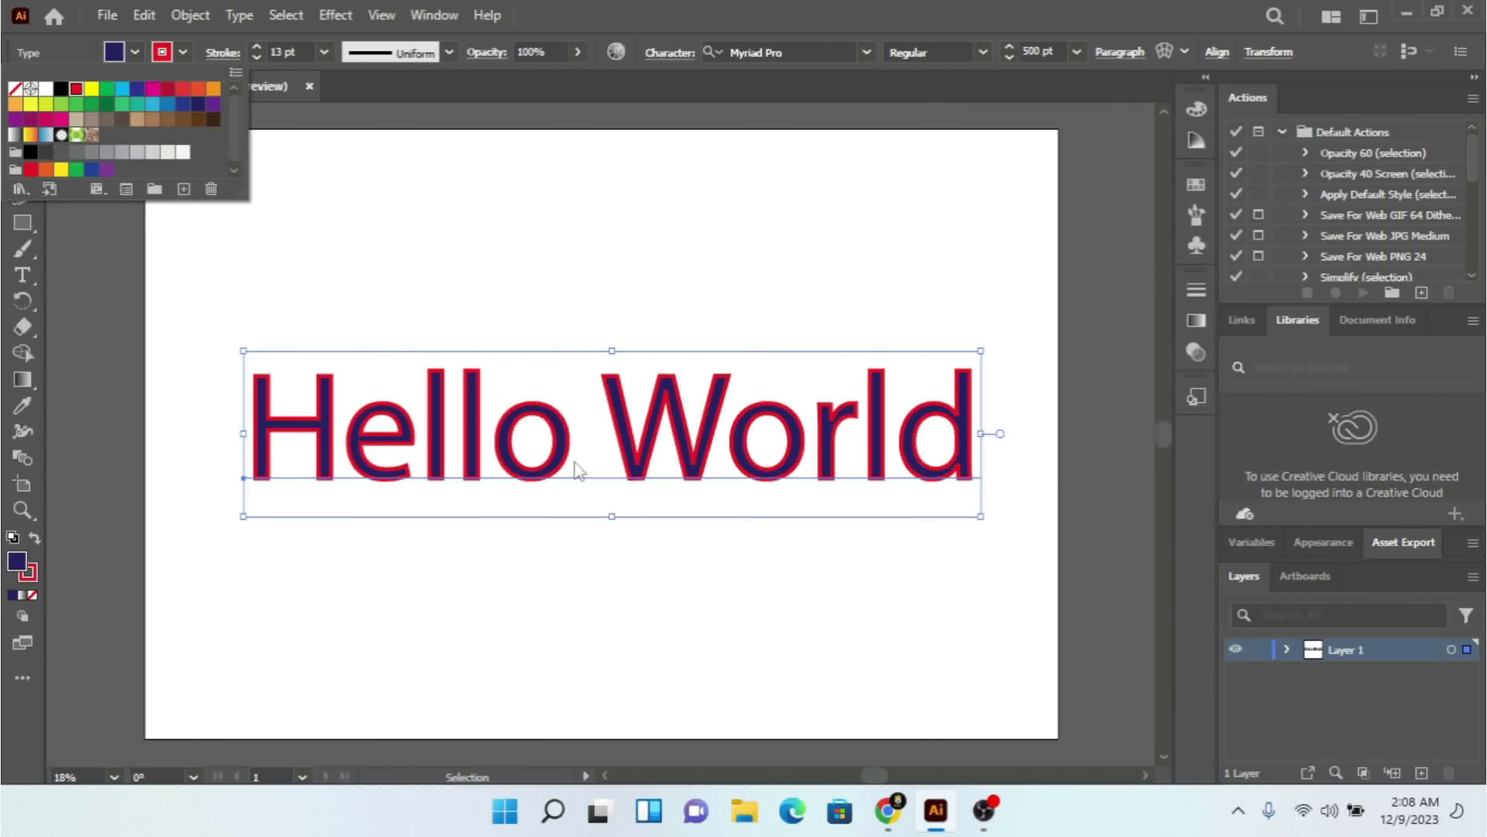
- Place the cursor after 'Hello' in the text, then type and delete a stray 'g'
click(566, 496)
double_click(548, 455)
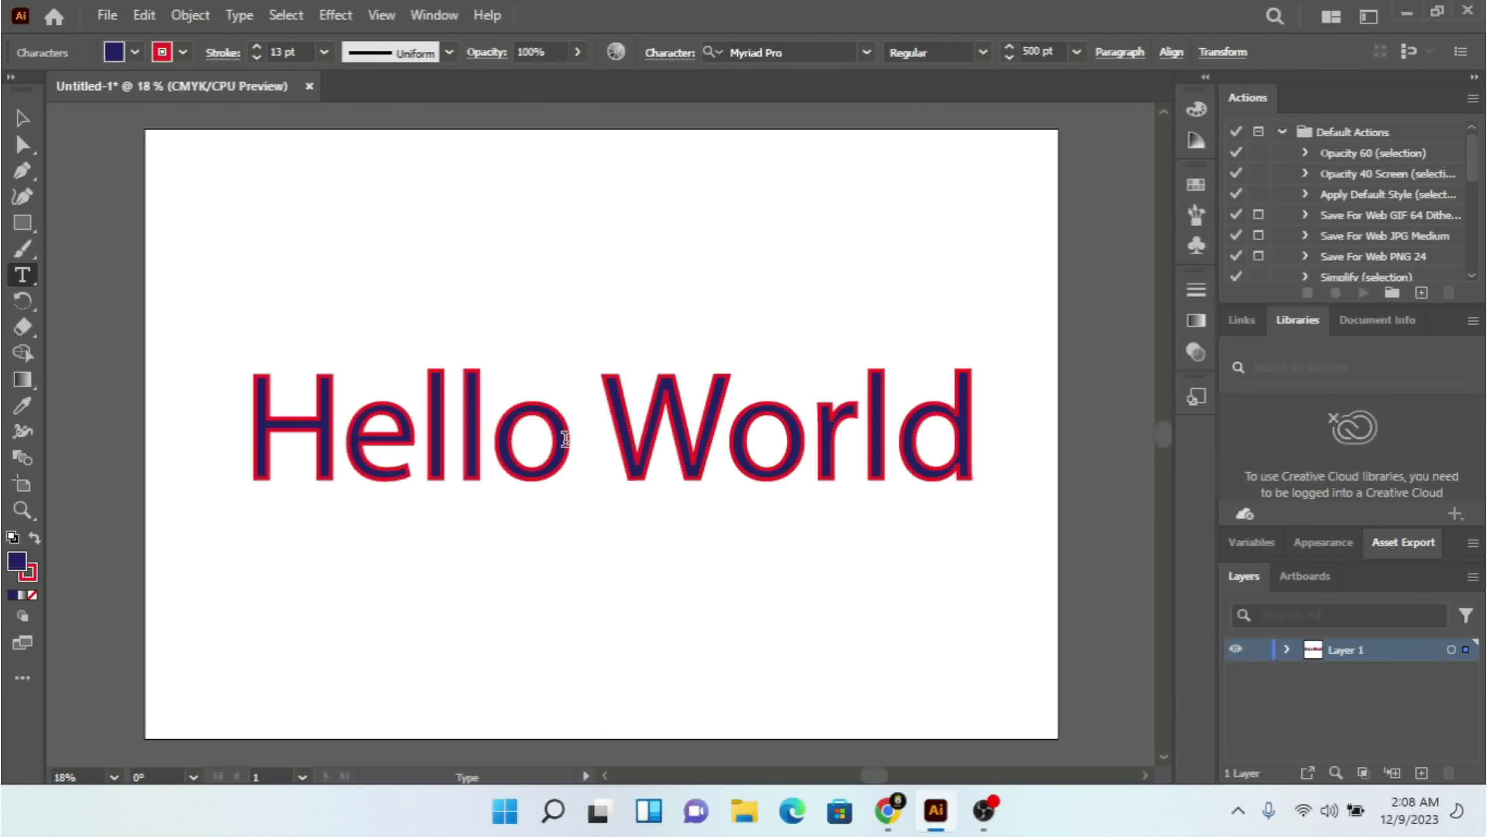
text(g)
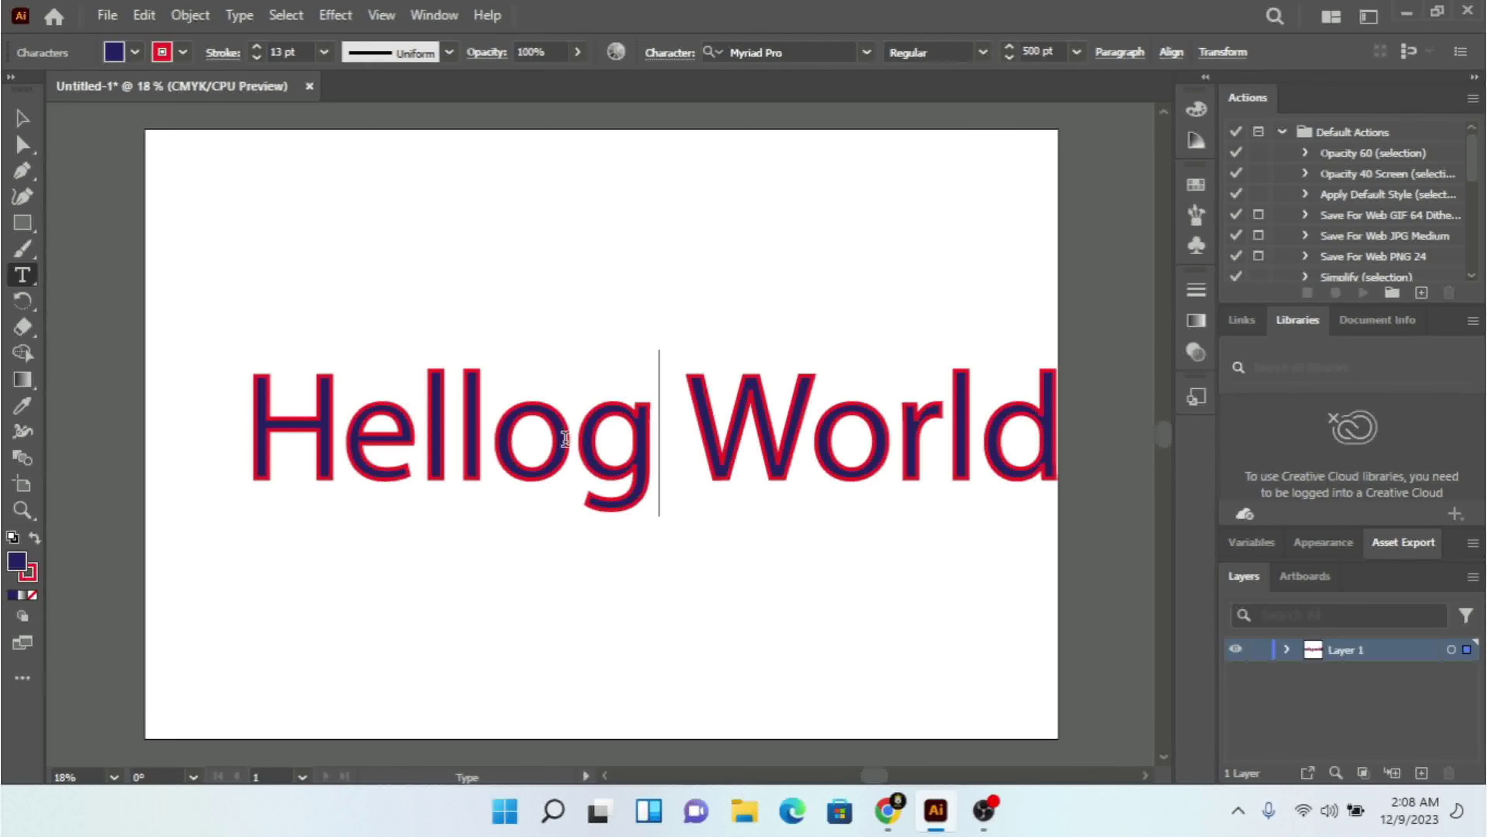
key(BackSpace)
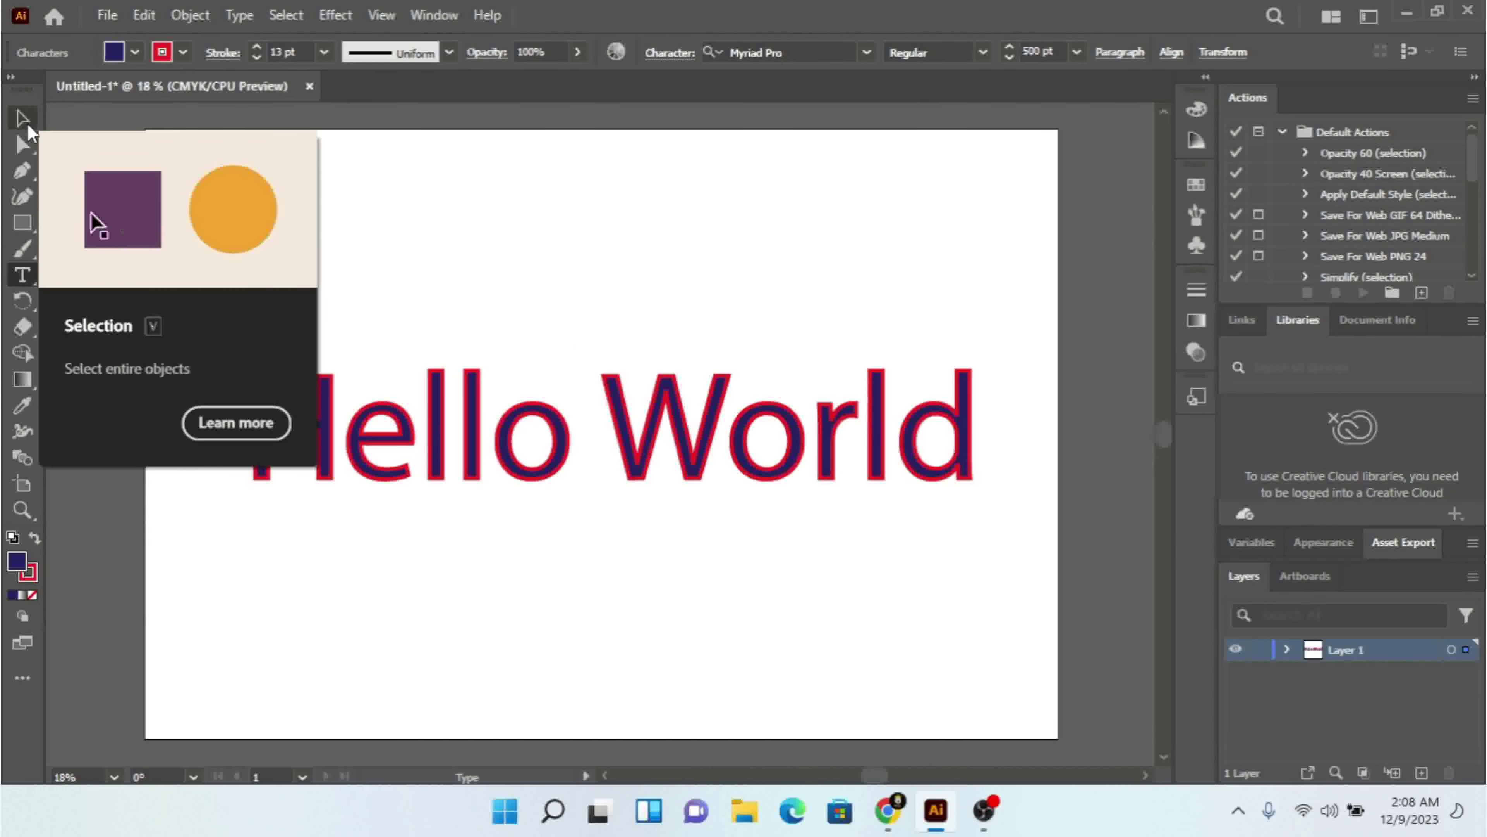
- Fill the text with the White, Black gradient, then swap fill and stroke and swap back
key(Escape)
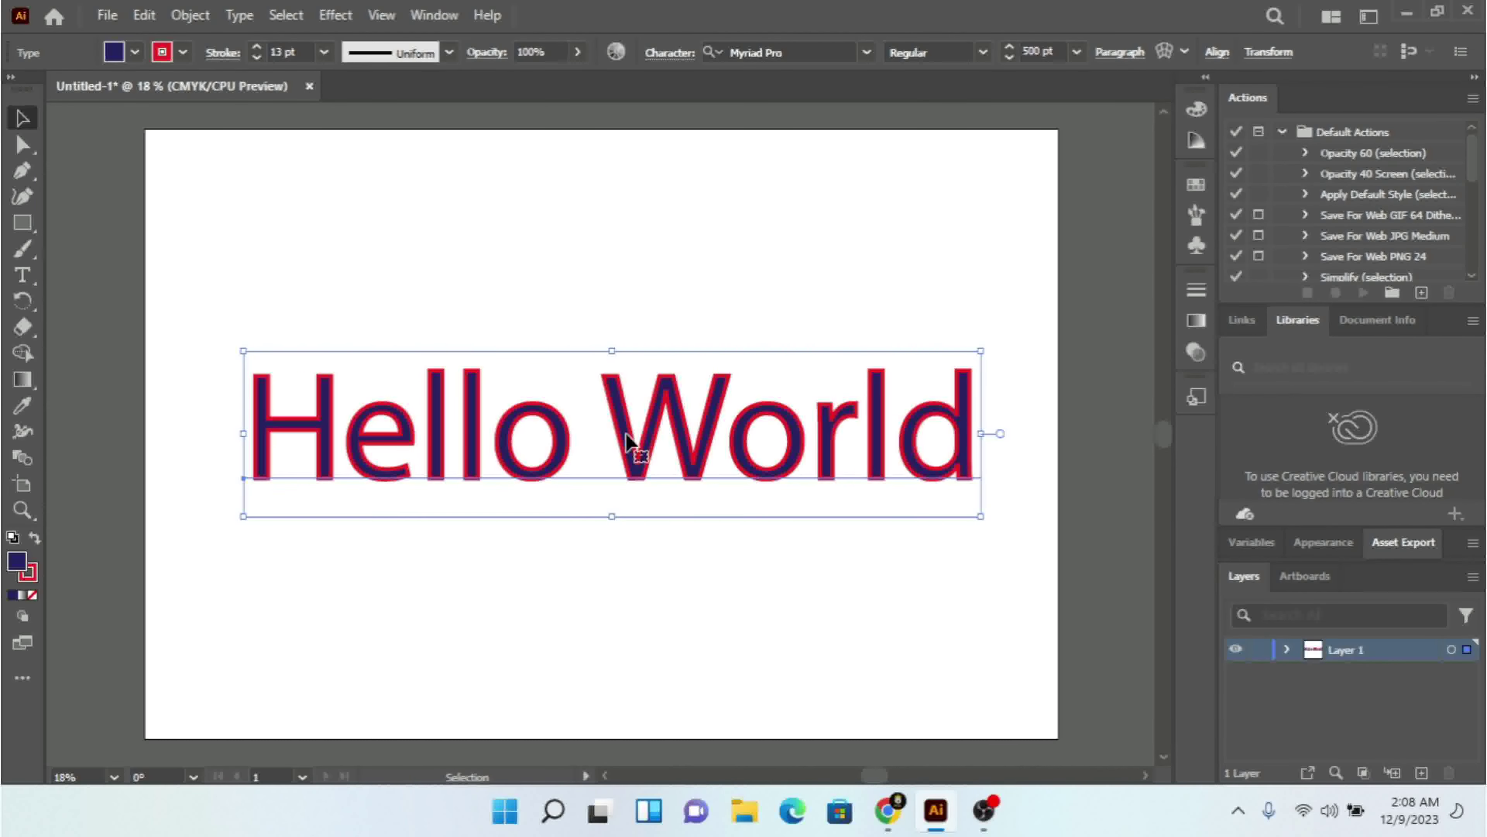
click(135, 52)
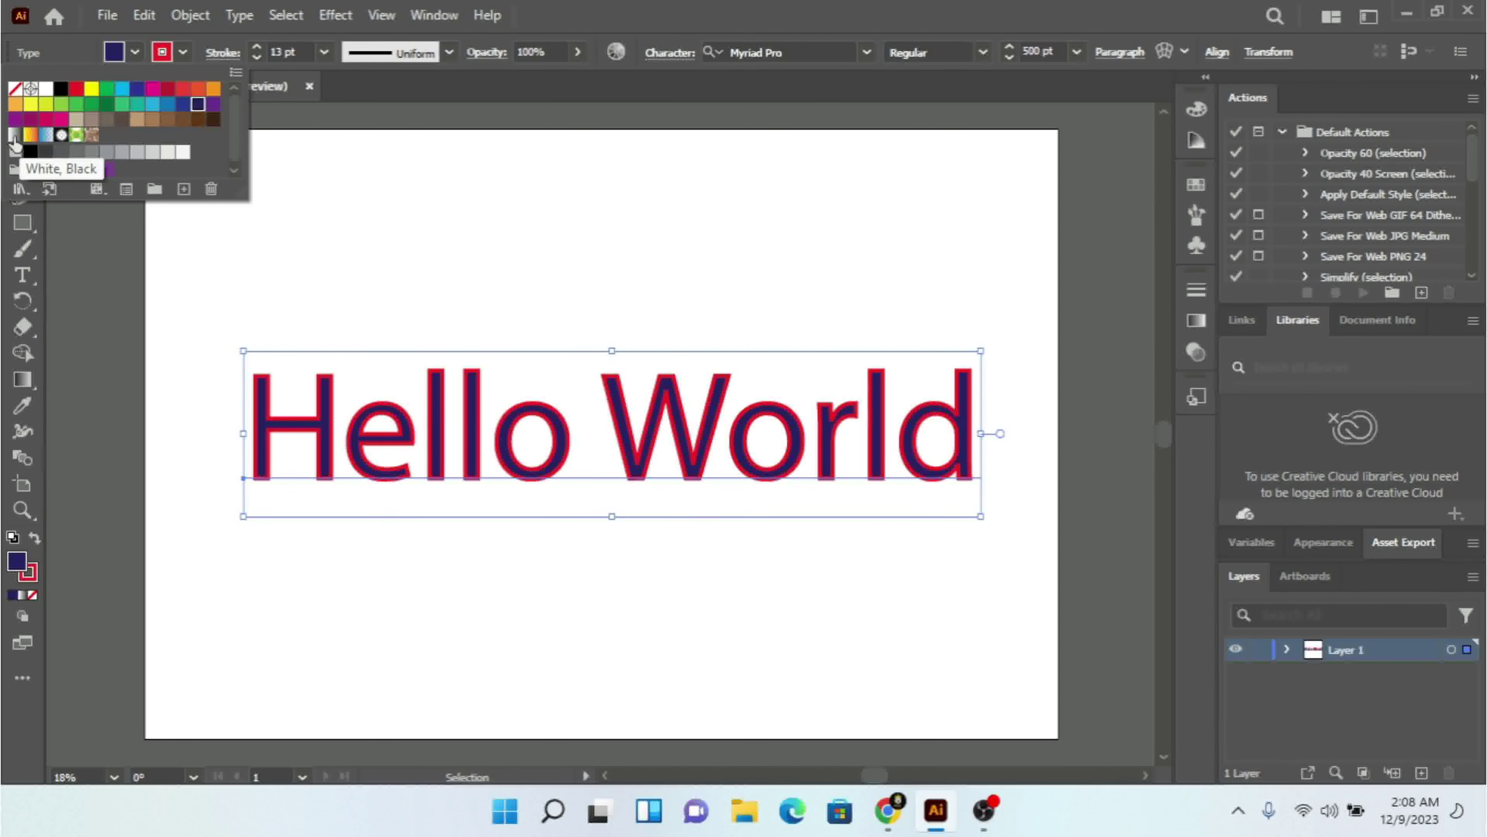
click(15, 136)
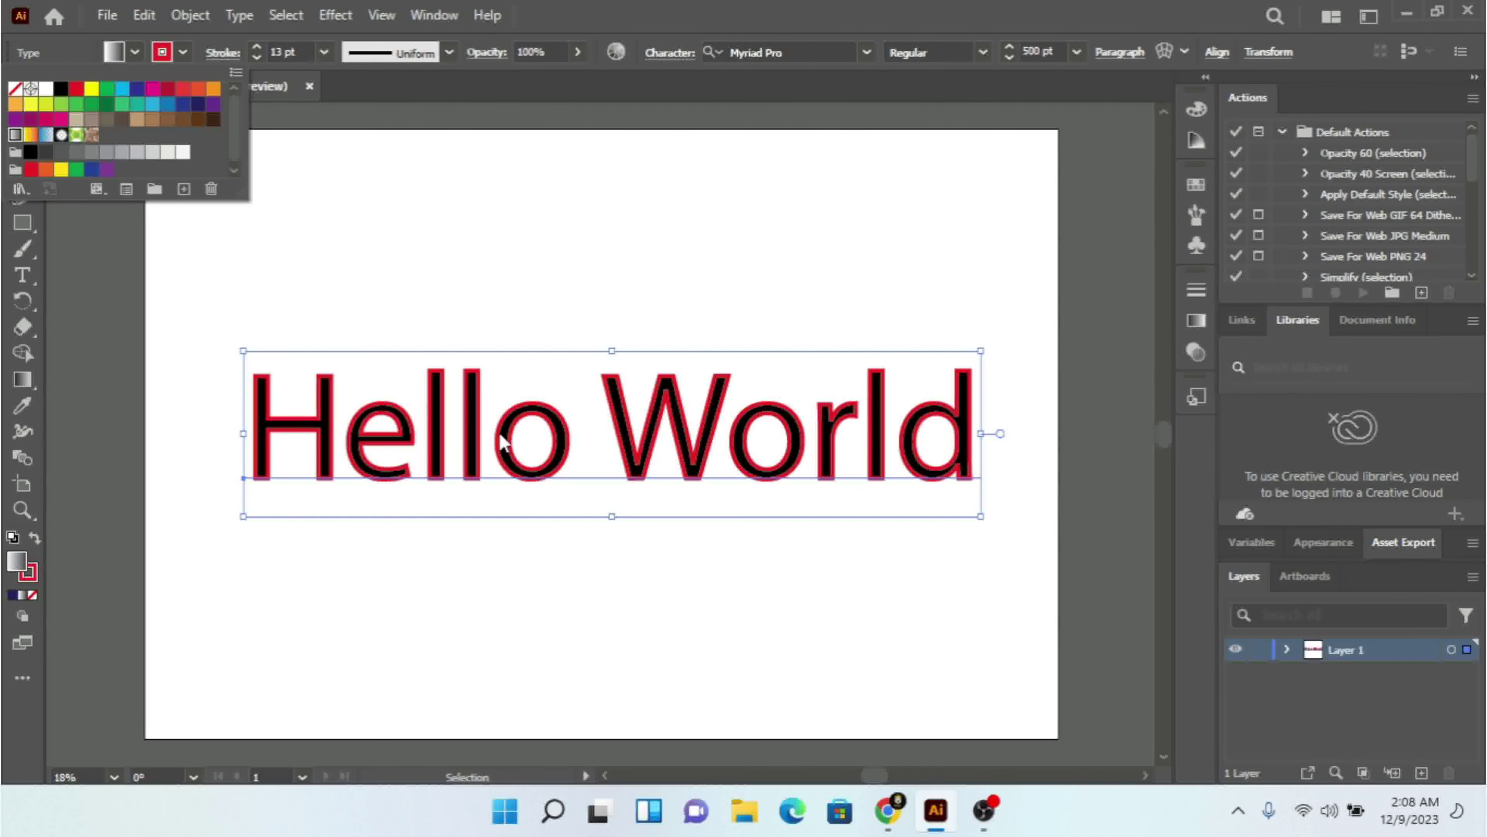
click(34, 546)
click(34, 545)
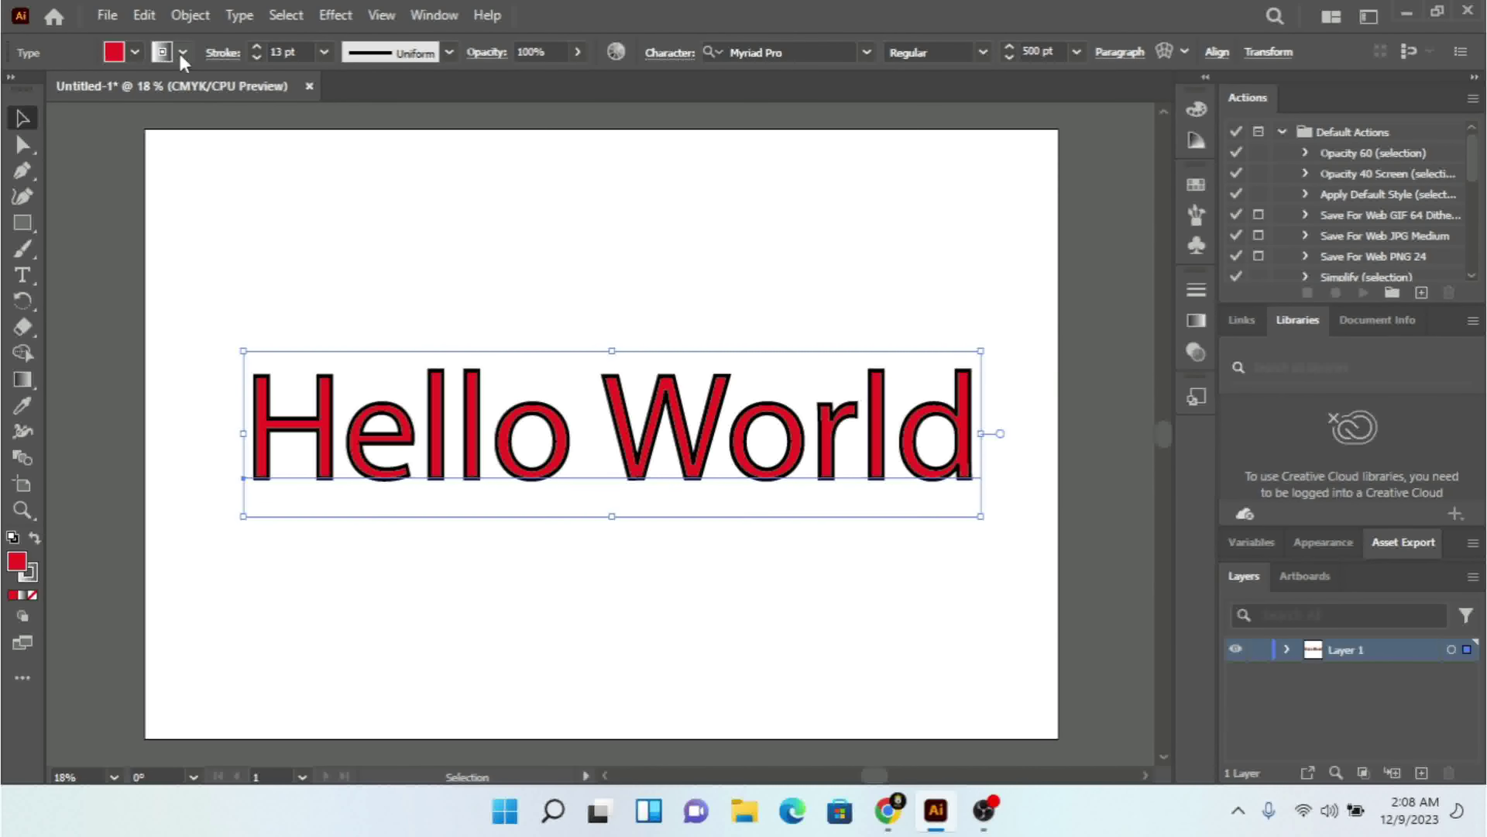
click(34, 539)
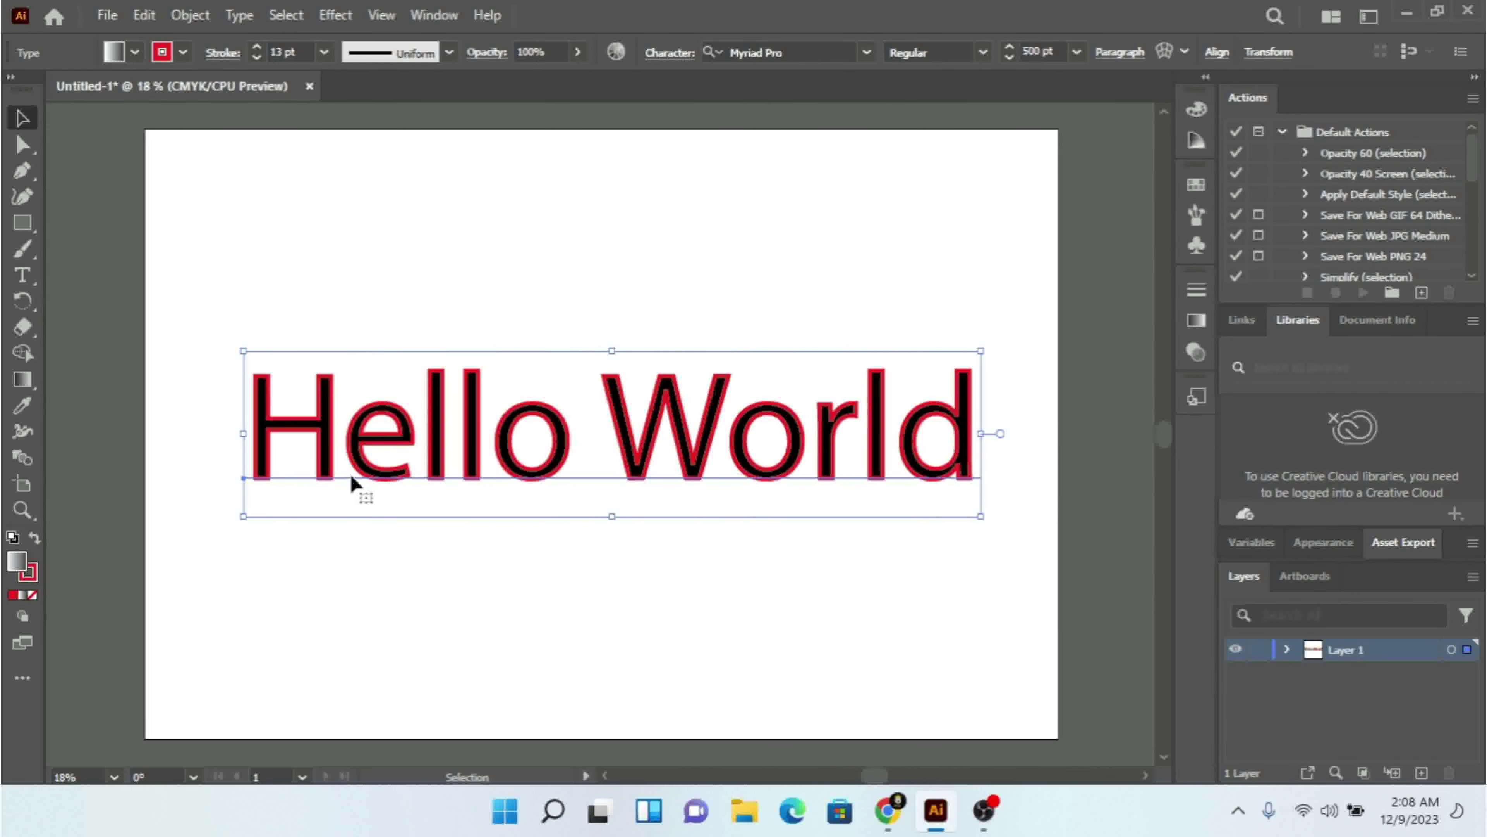
- Convert Hello World to outlines with the context menu's Create Outlines command
right_click(340, 416)
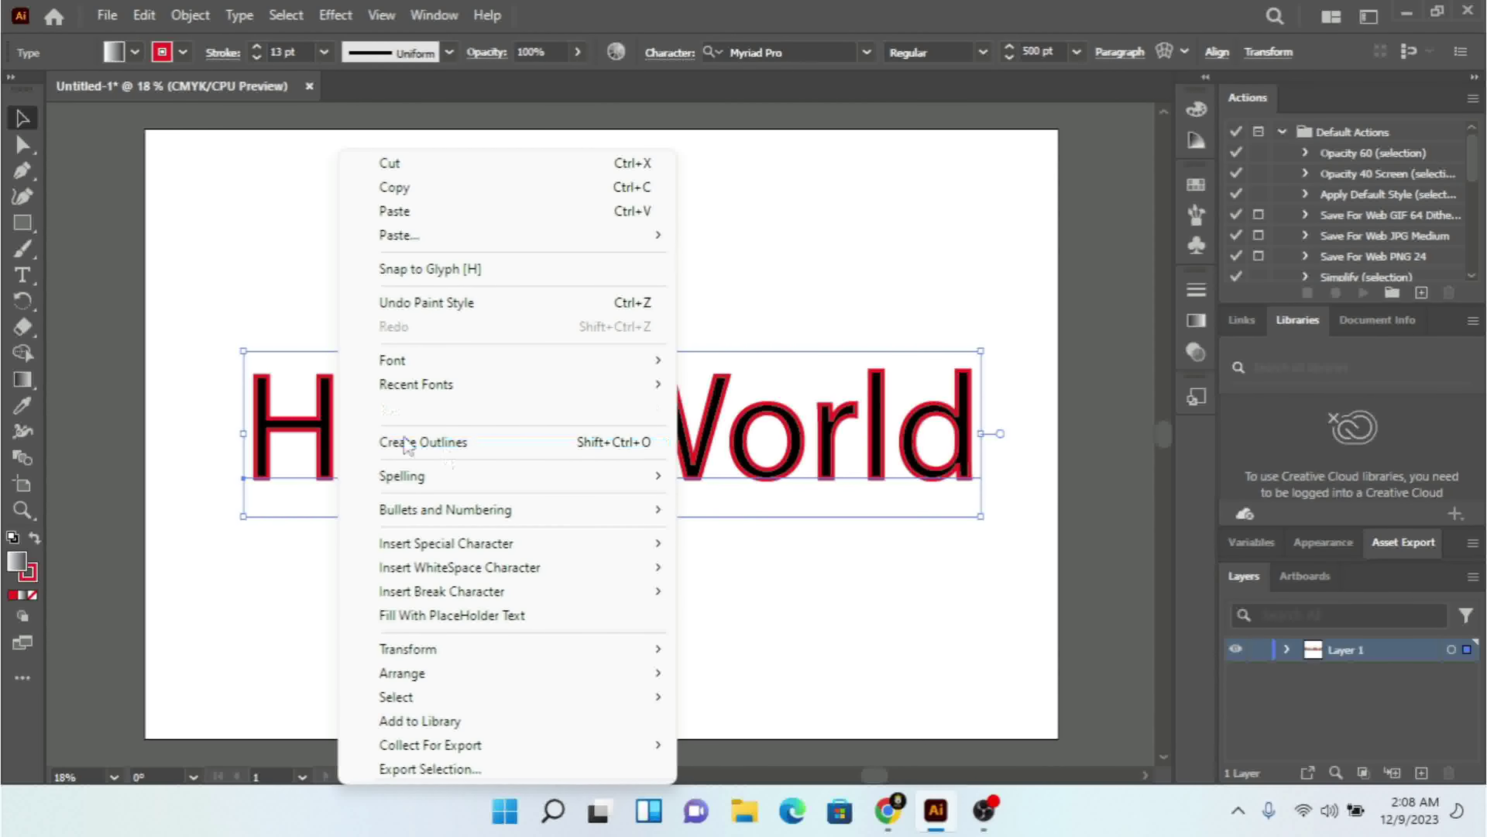
click(476, 451)
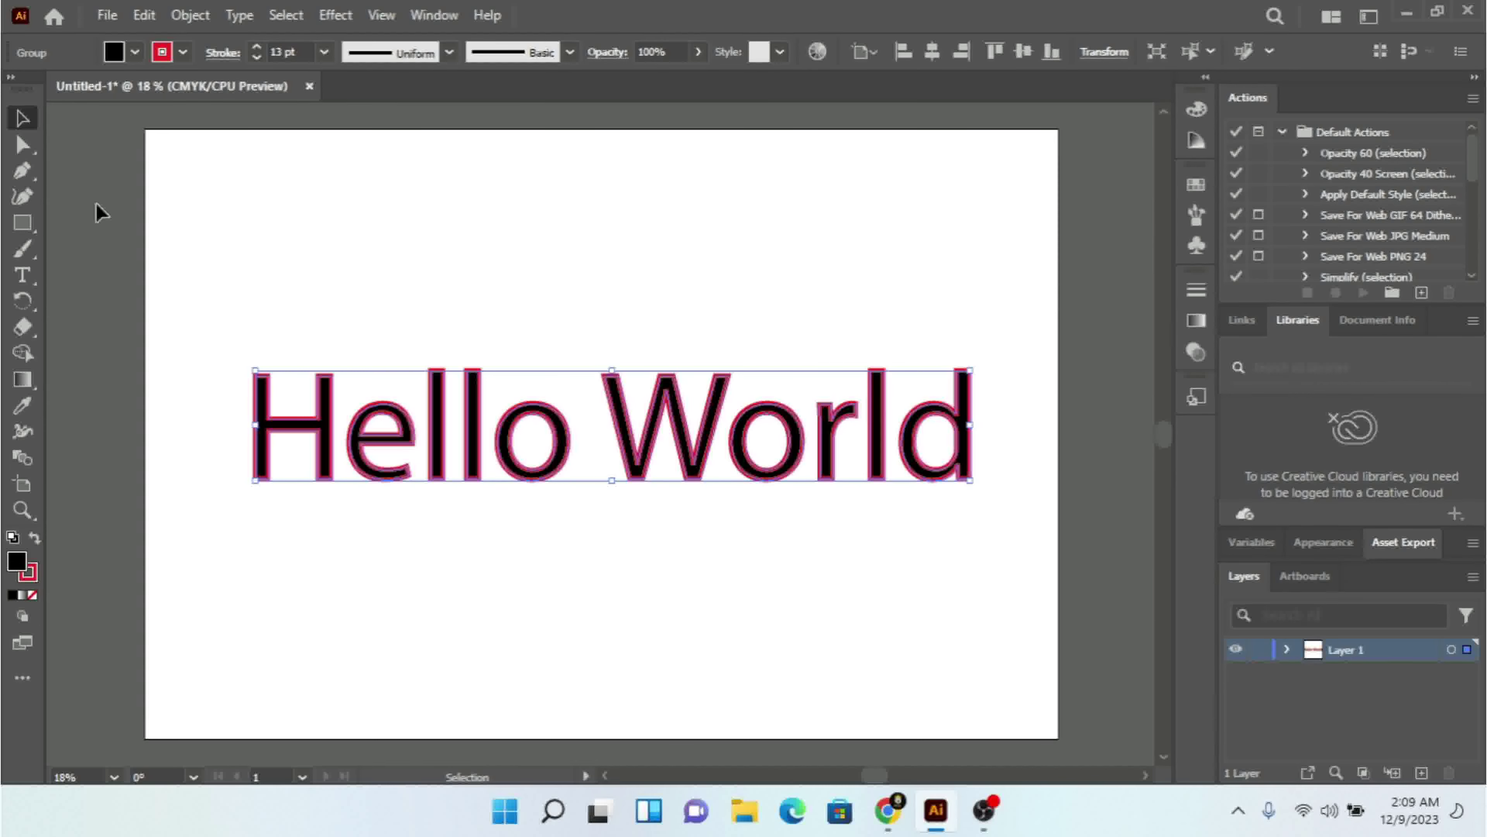
- Stretch the H's left stem upward by dragging its top anchor with Direct Selection
click(23, 147)
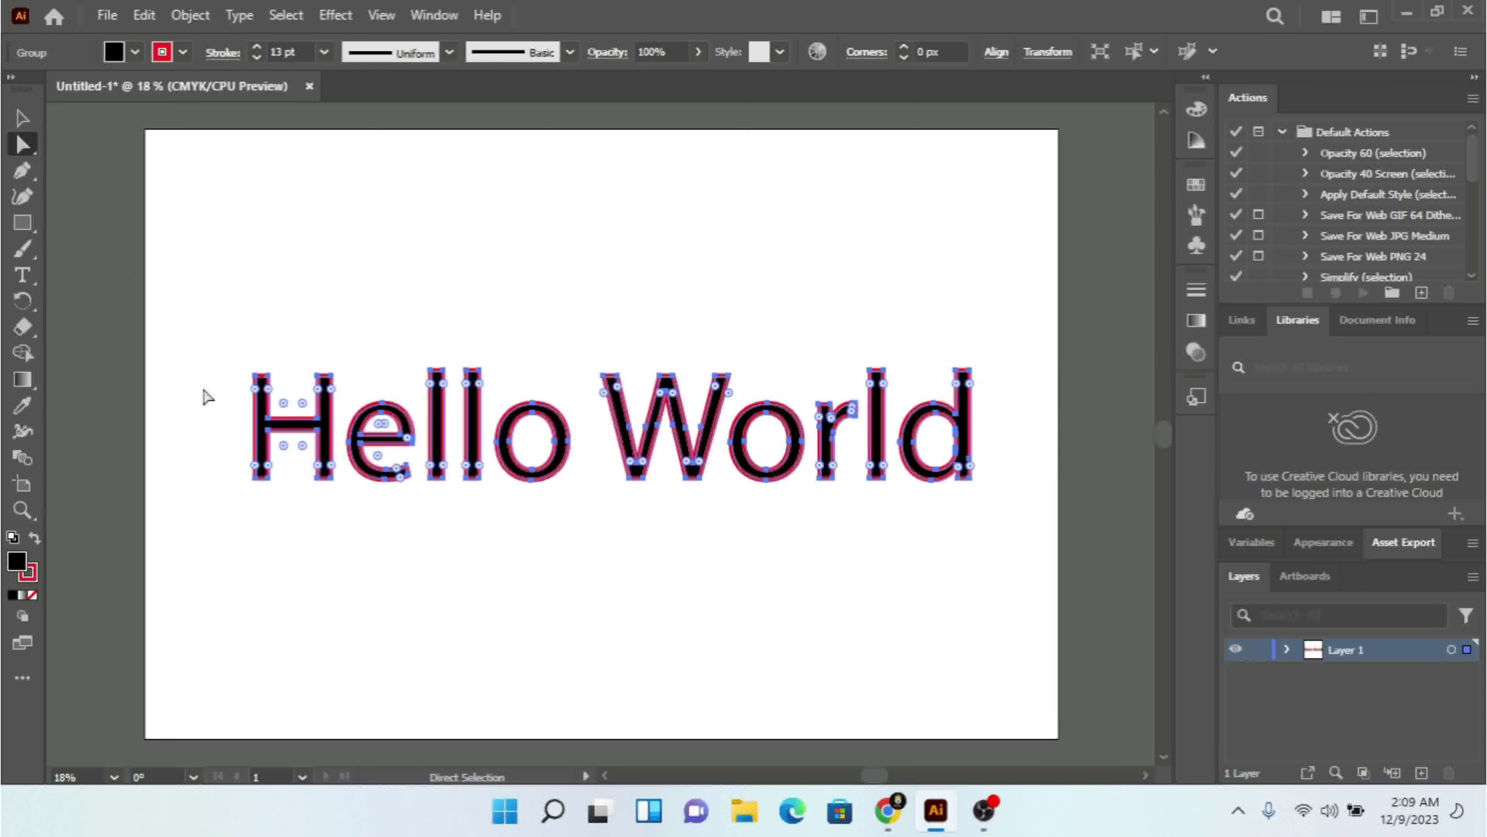
drag(231, 345, 286, 390)
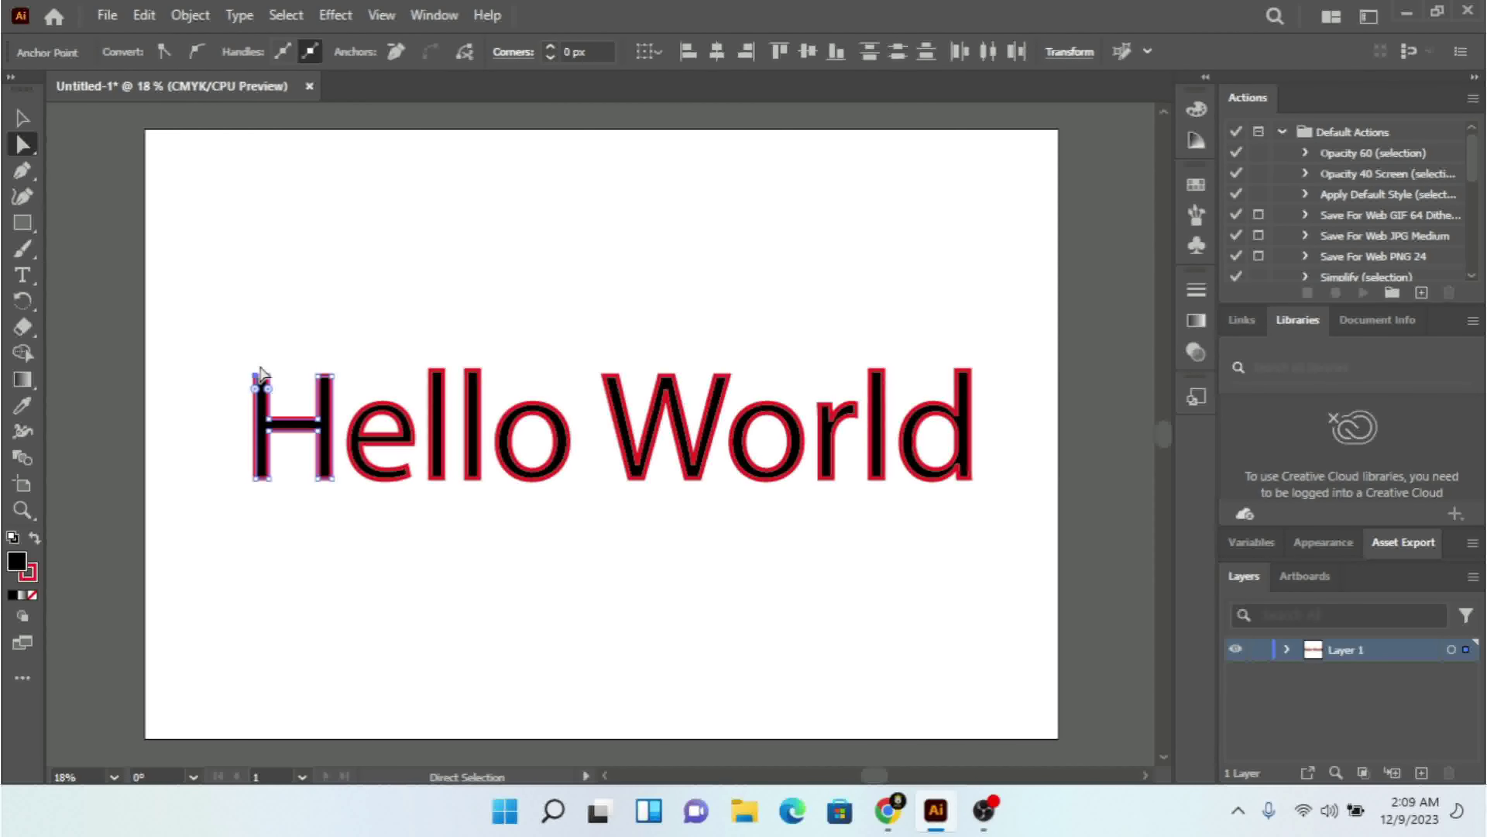
drag(261, 374, 258, 273)
click(355, 309)
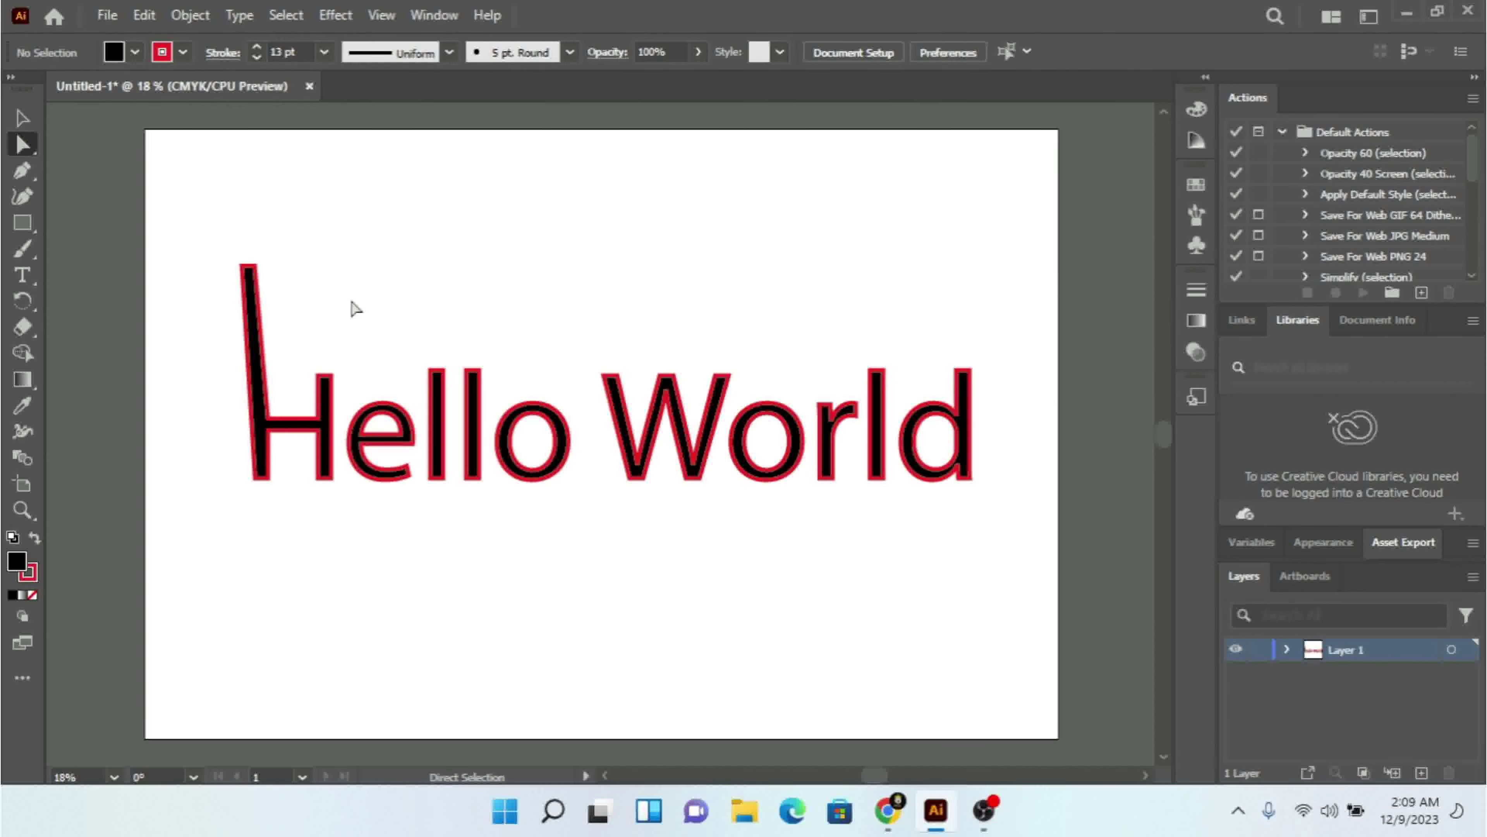
- Fill all outlined letters with the White, Black gradient, then undo back to live type
drag(163, 202, 989, 539)
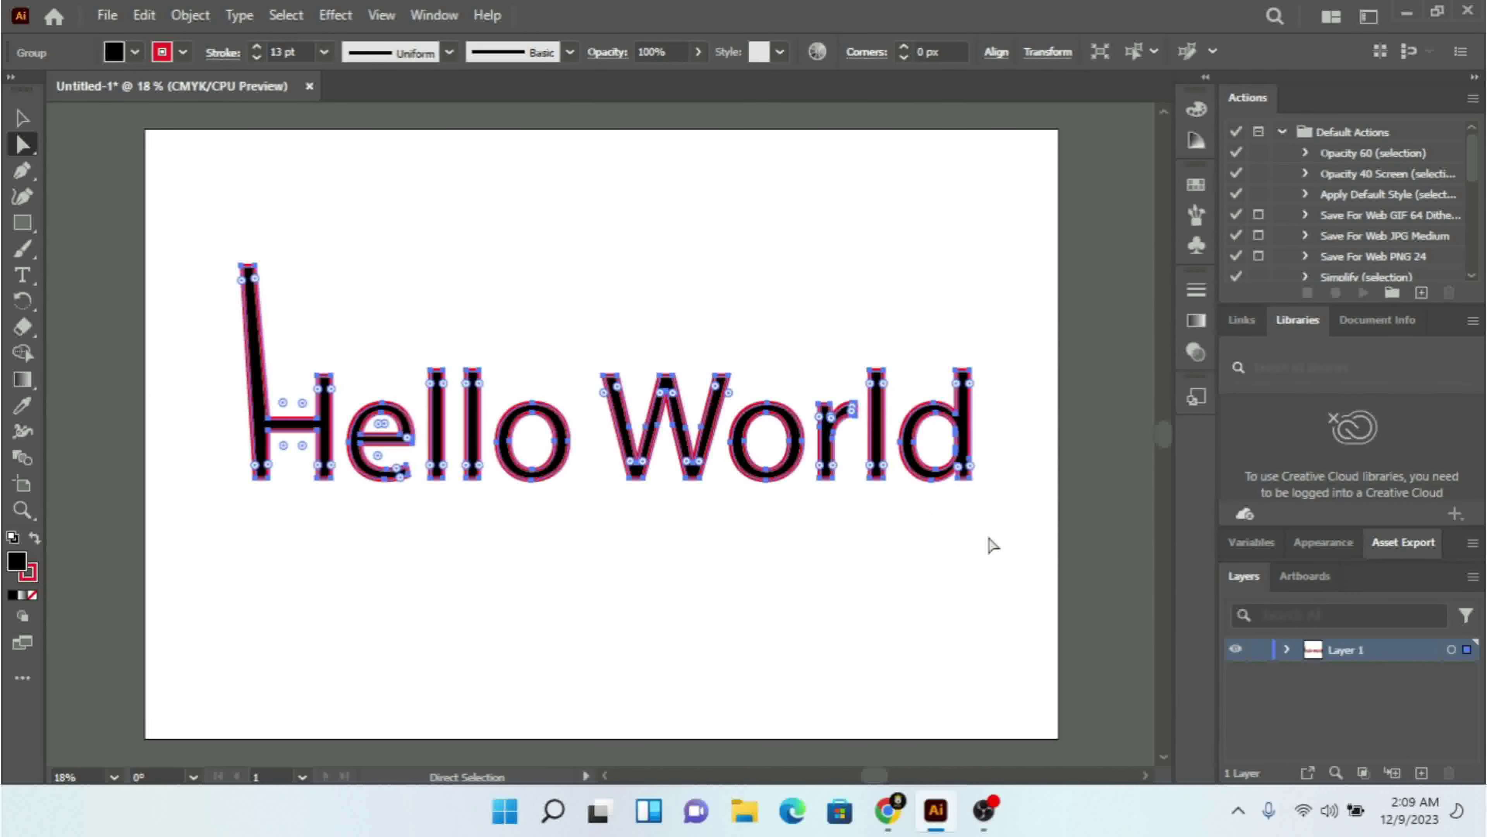
click(134, 54)
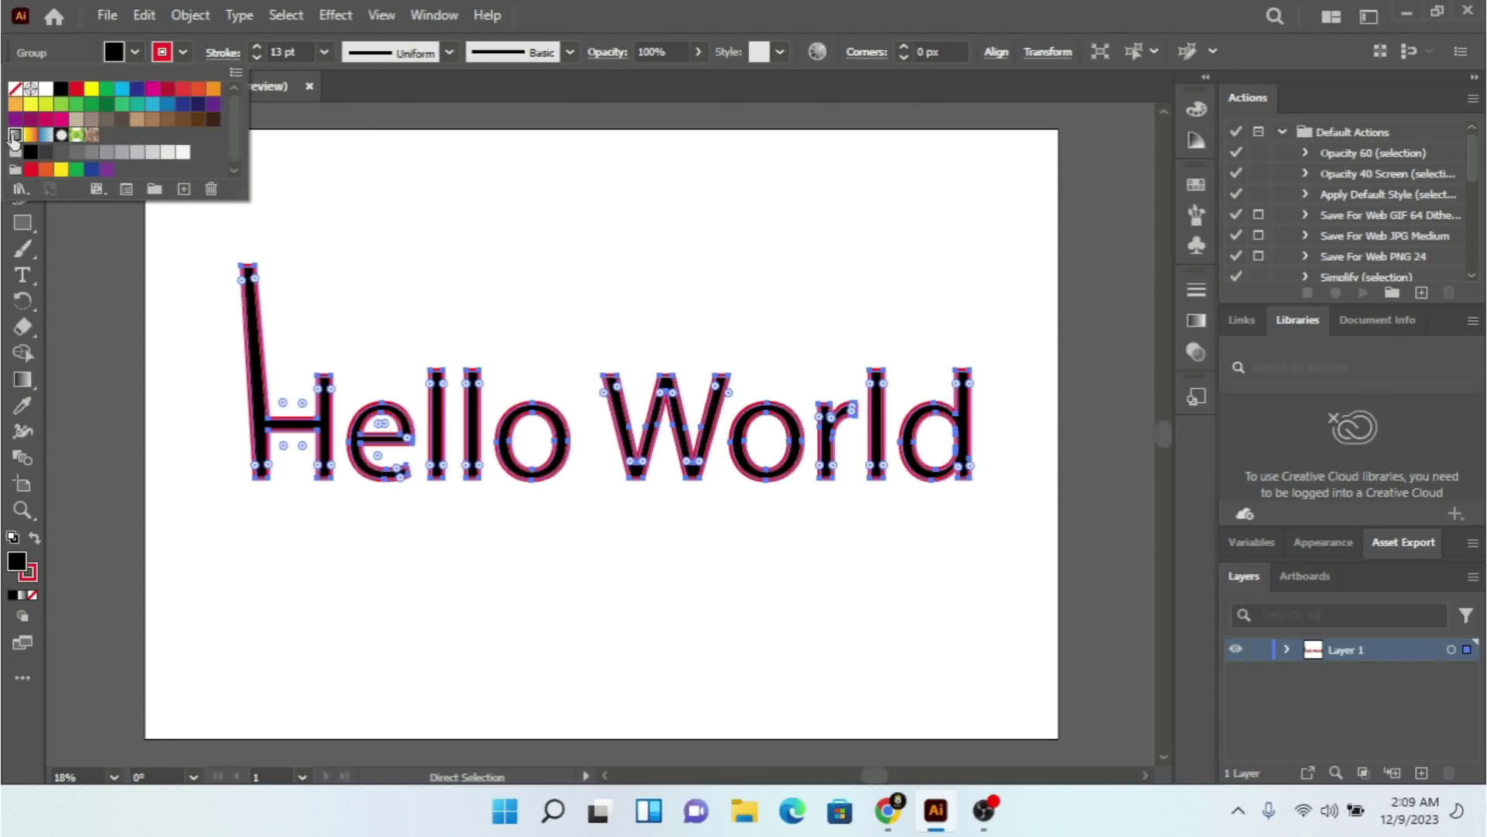
click(14, 136)
click(701, 288)
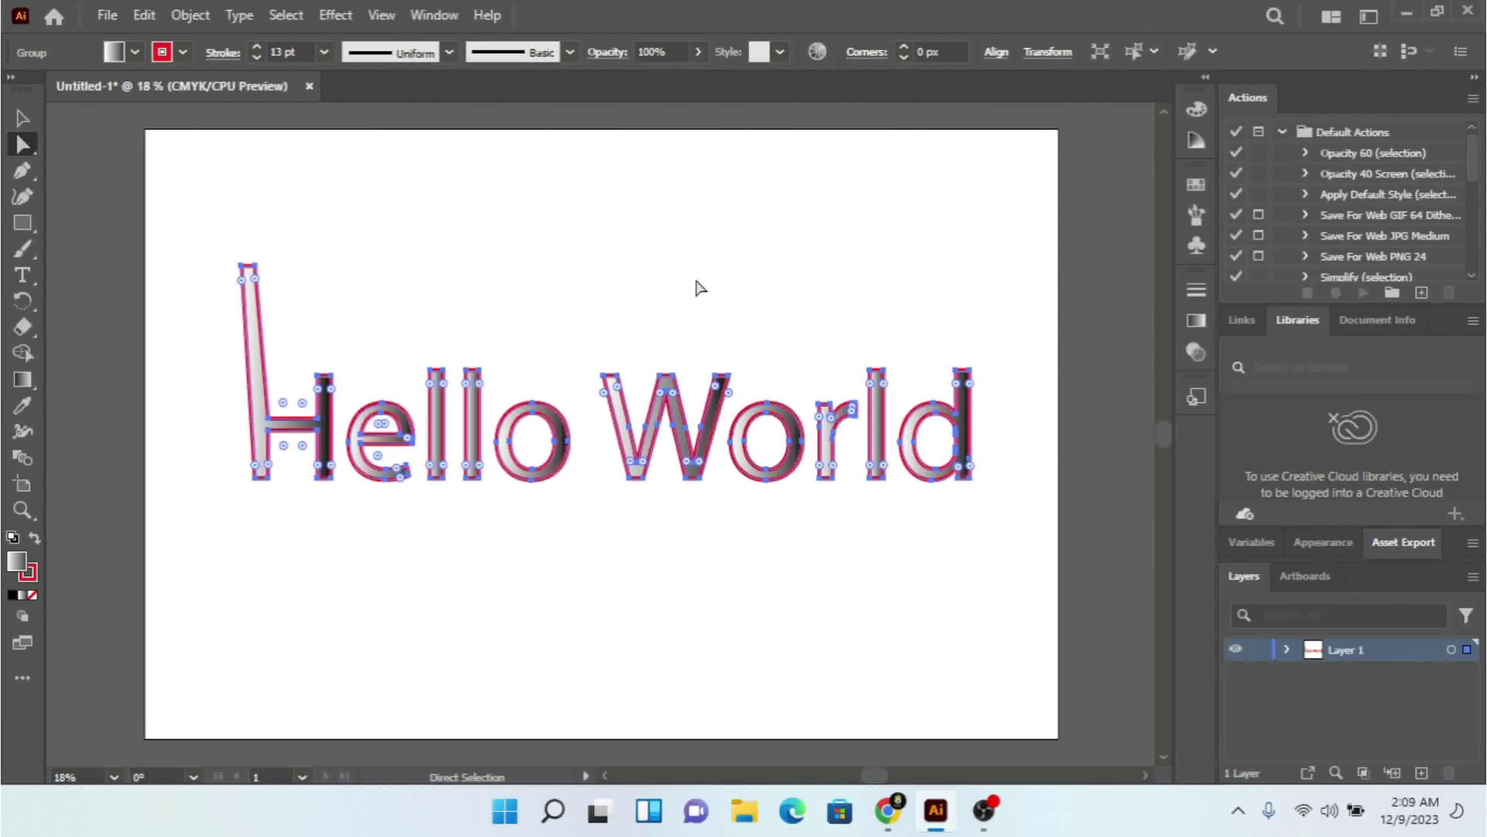
click(702, 288)
drag(190, 233, 1052, 529)
click(22, 118)
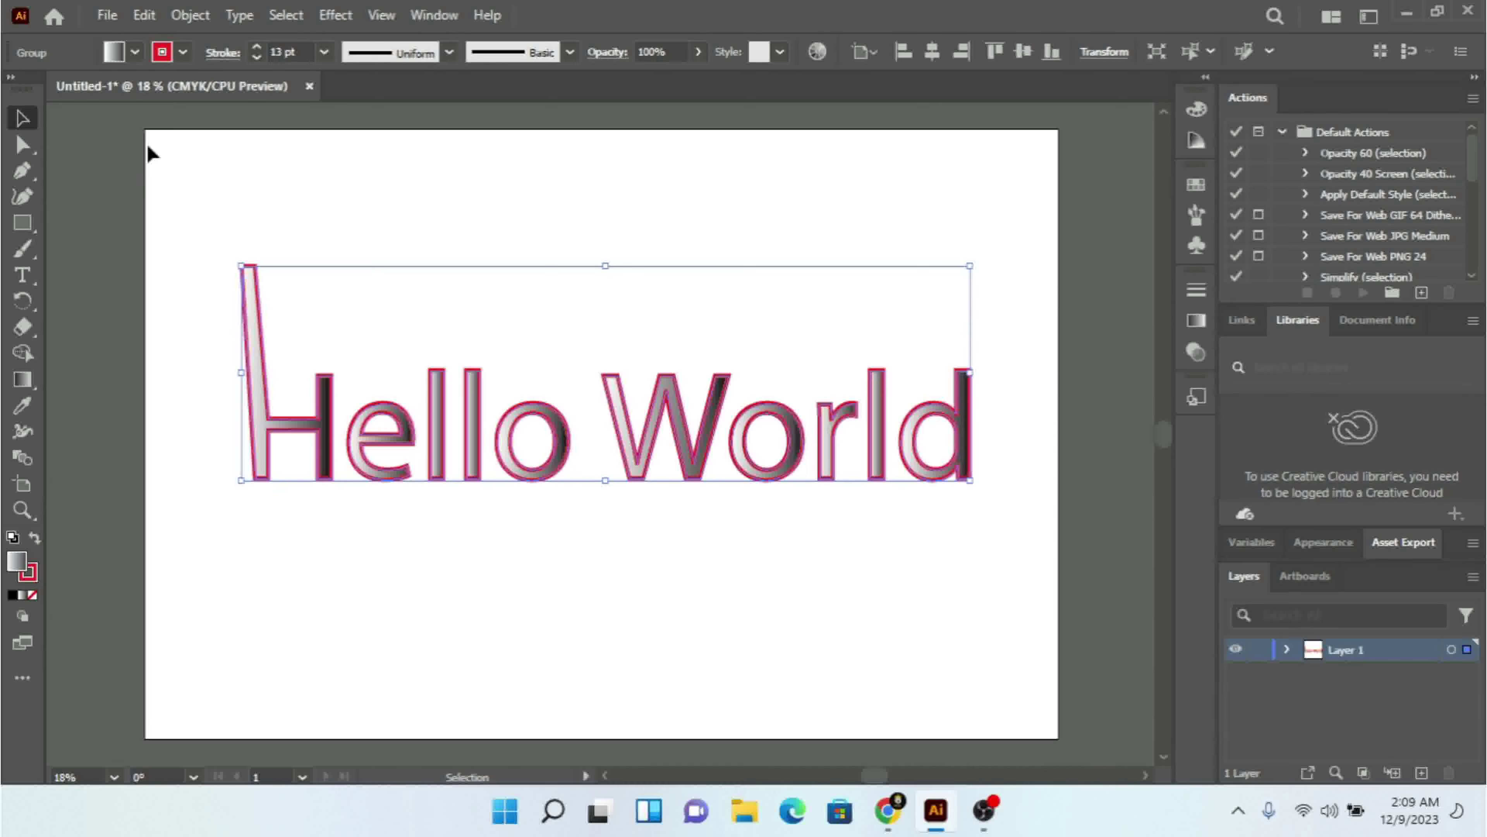
key(ctrl+z)
key(ctrl+z)
key(ctrl+z)
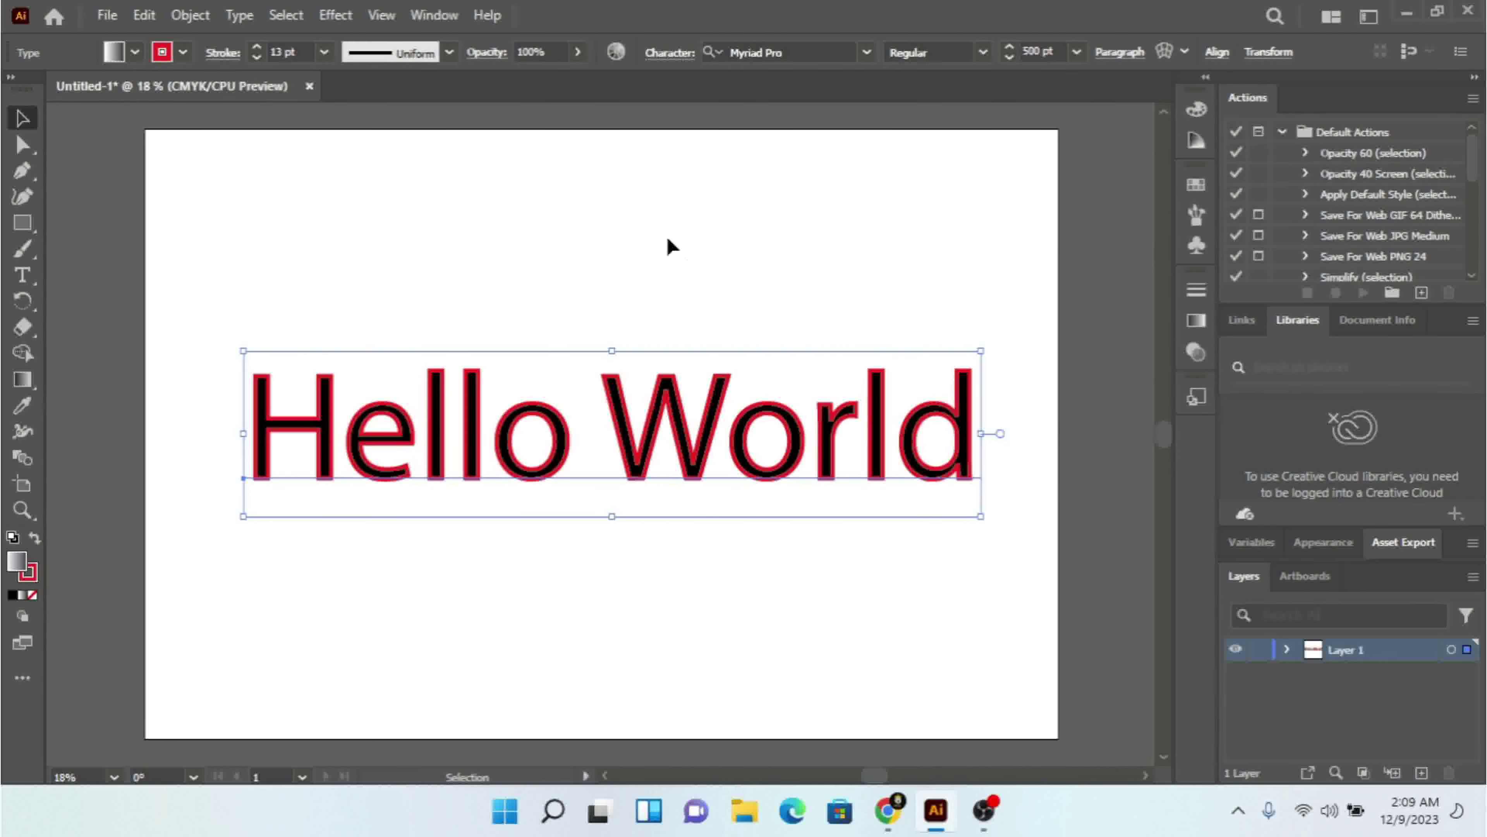
- Give Hello World a solid black fill with no stroke, then open its Paragraph settings
click(129, 61)
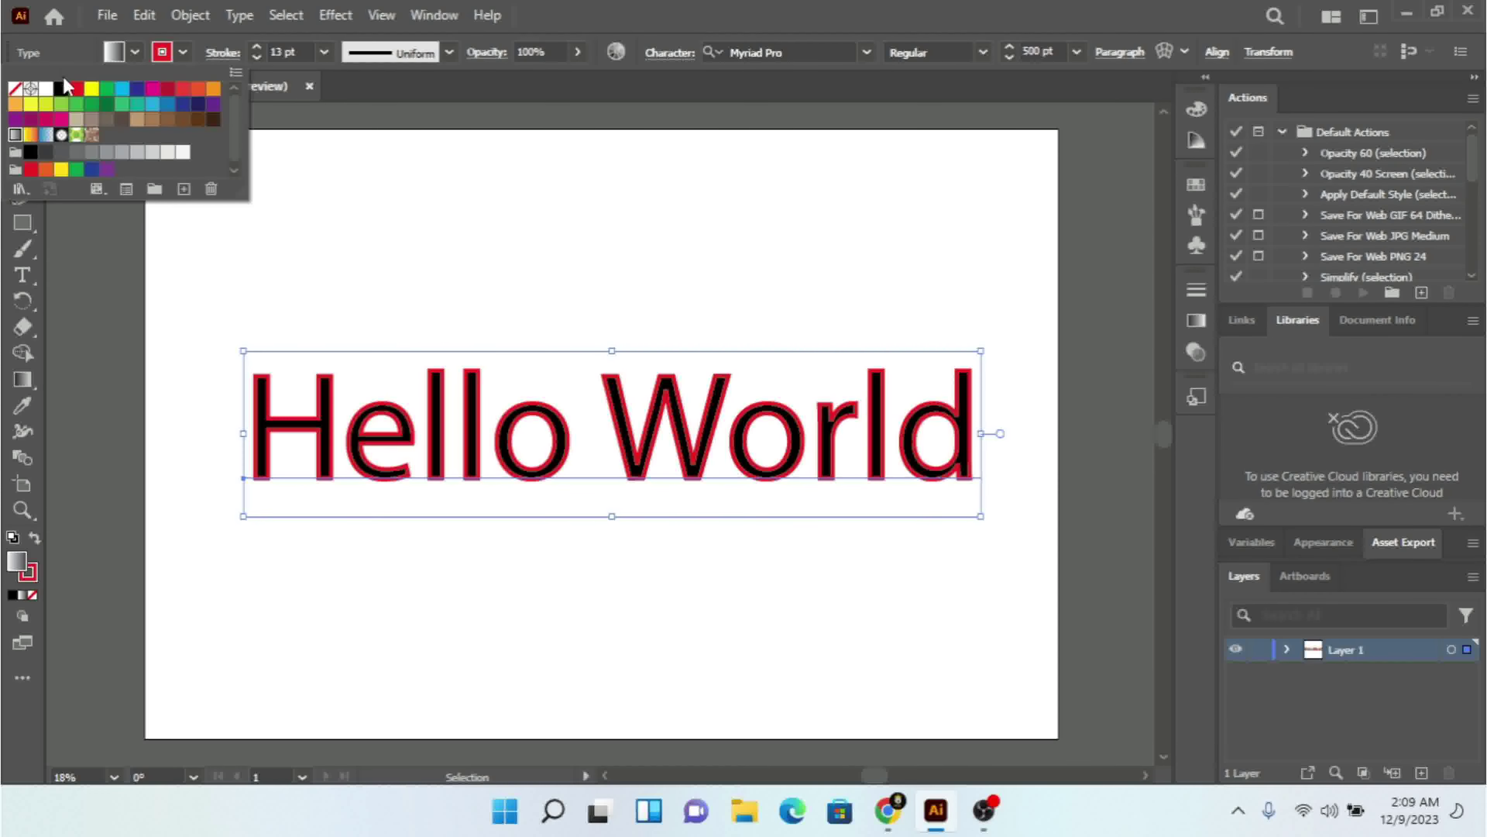
click(61, 88)
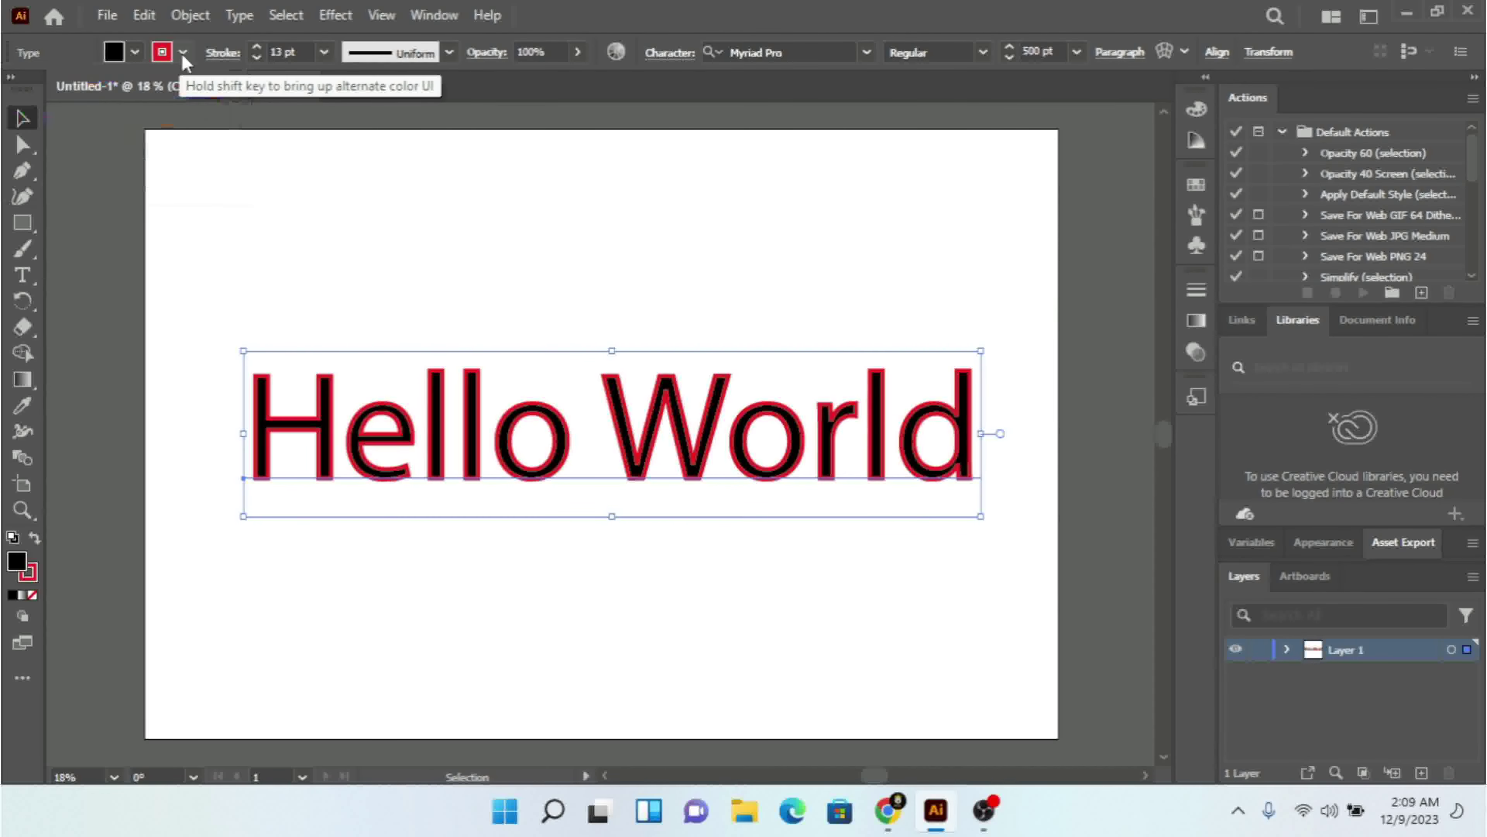
click(259, 61)
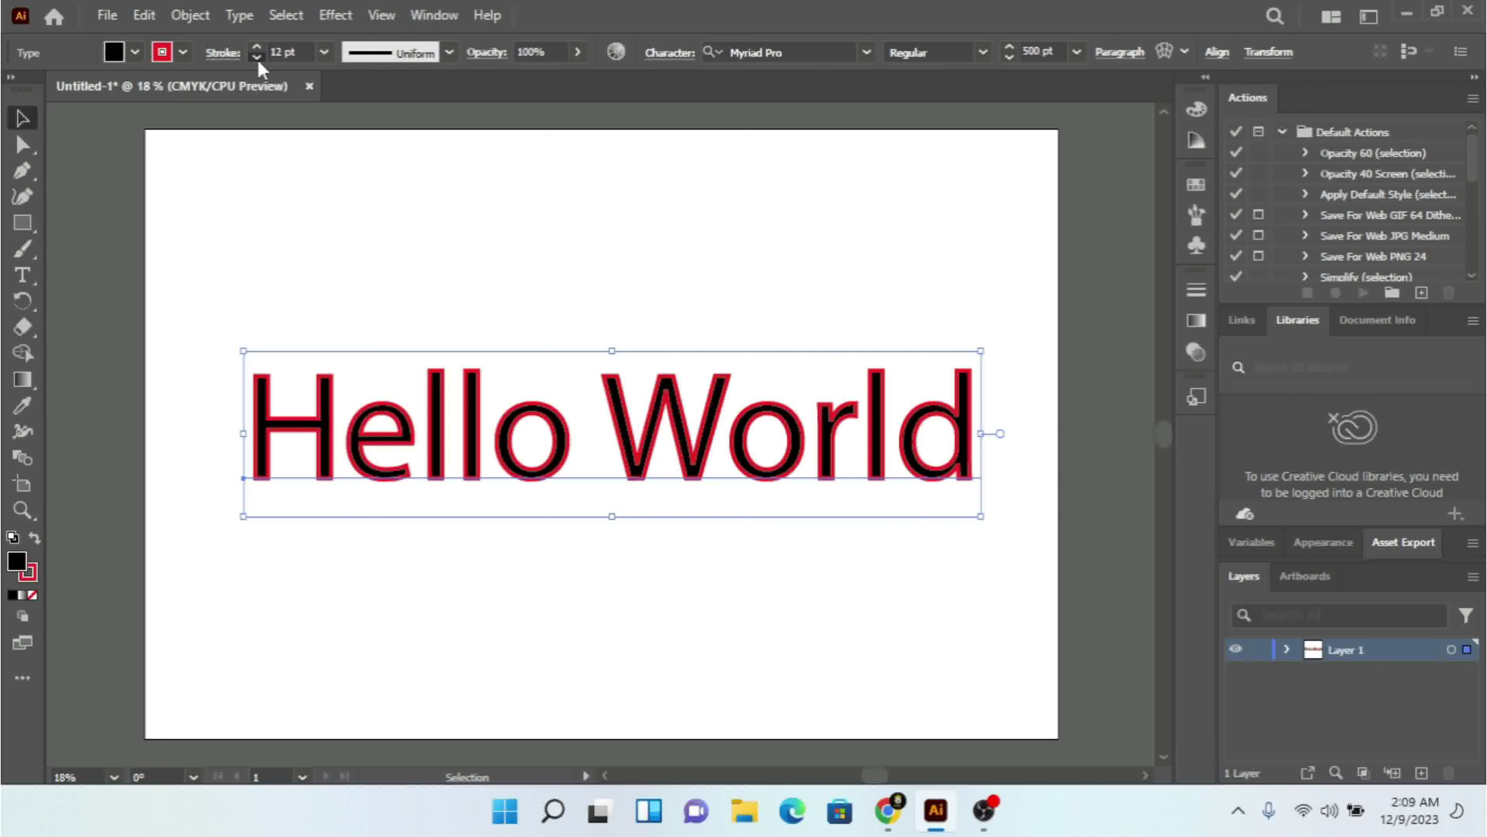
click(829, 292)
click(743, 469)
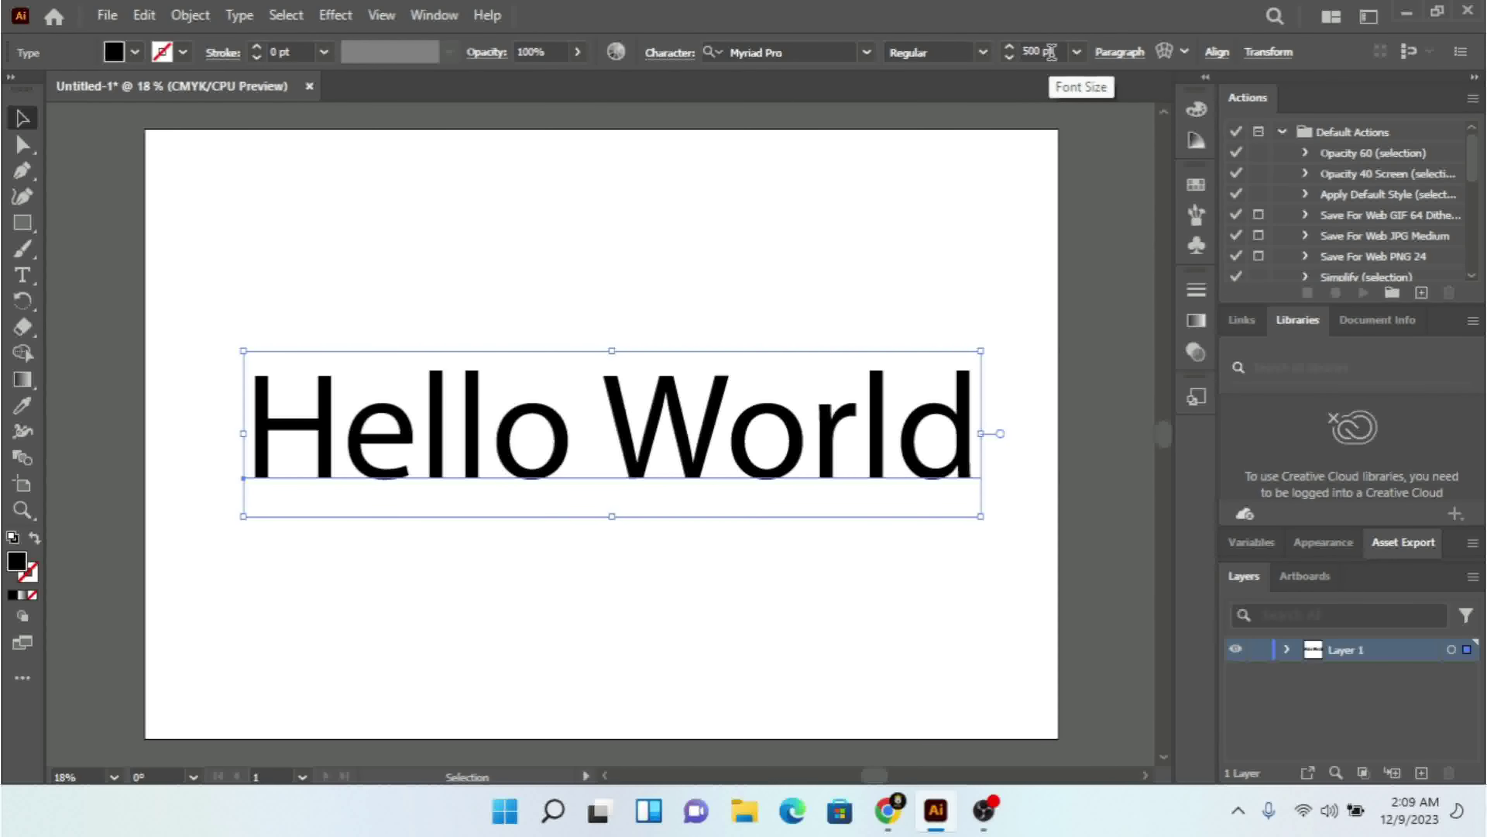
click(1120, 52)
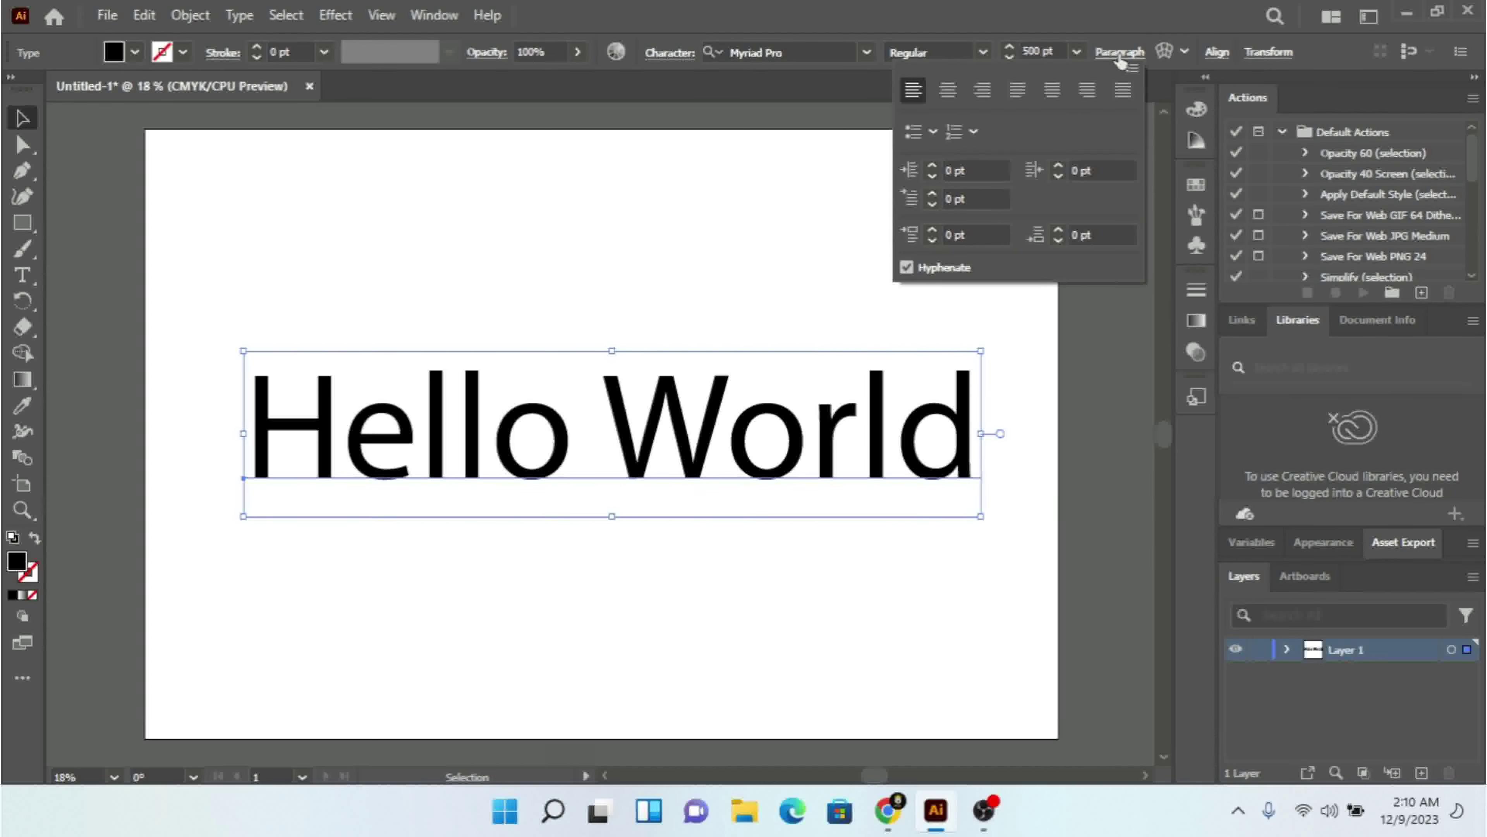
- Close the Paragraph settings and open the Character panel for Hello World
click(1119, 57)
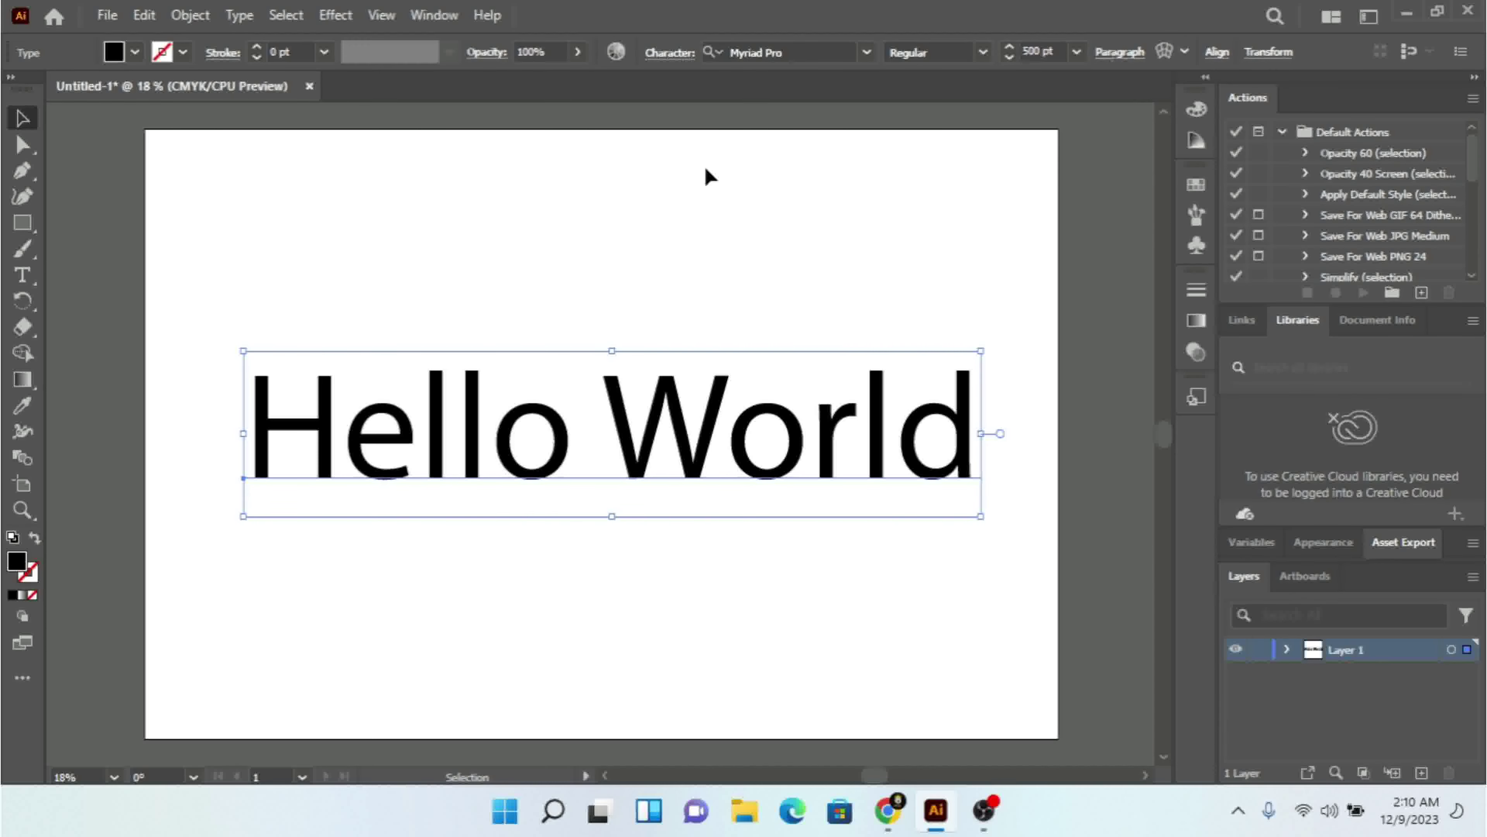
click(668, 54)
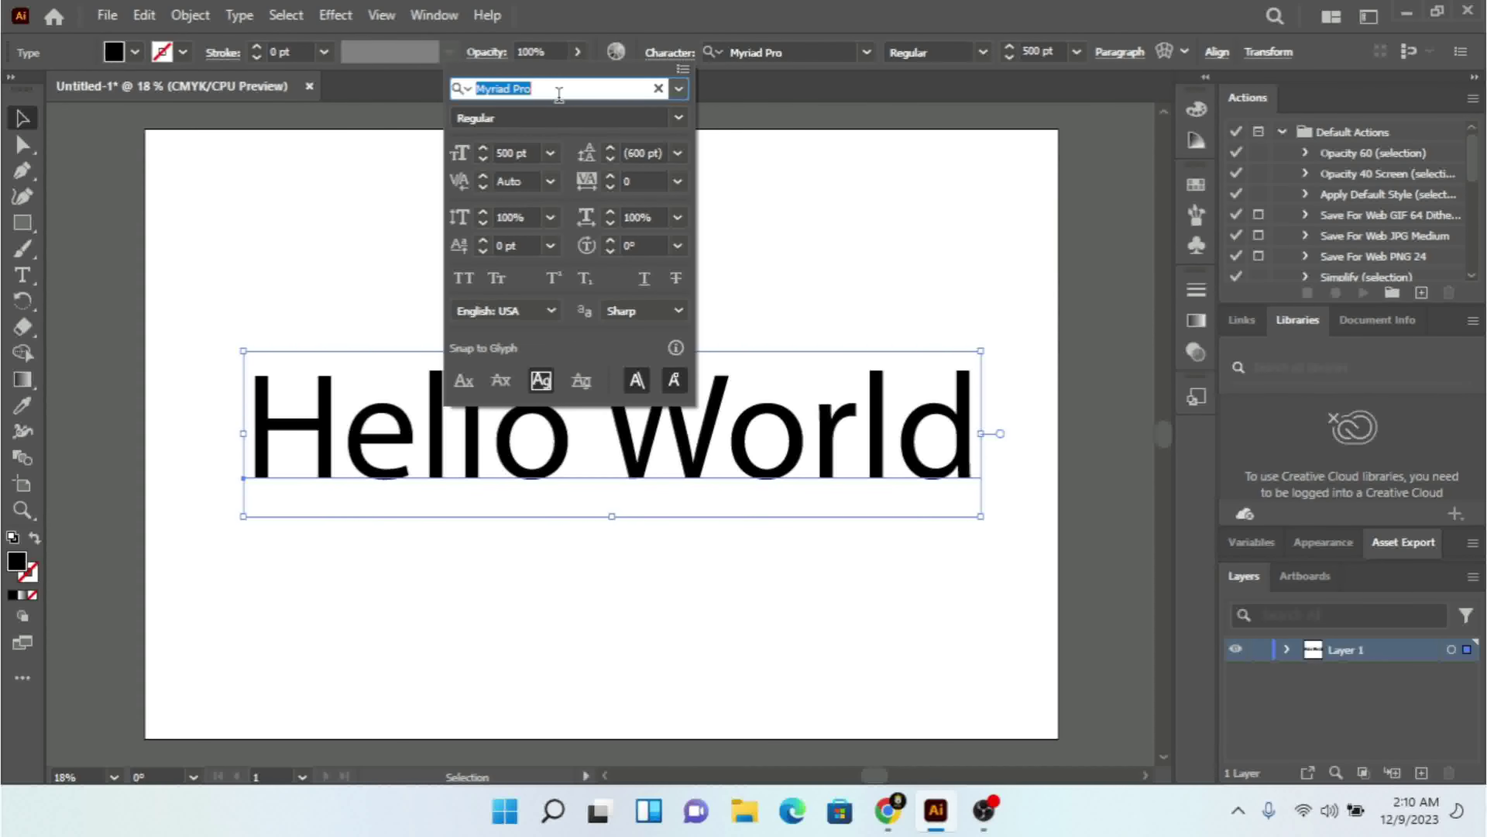
- Set the font to Rubik Bold via 'rub' in the font field, keeping the Bold style
text(rub)
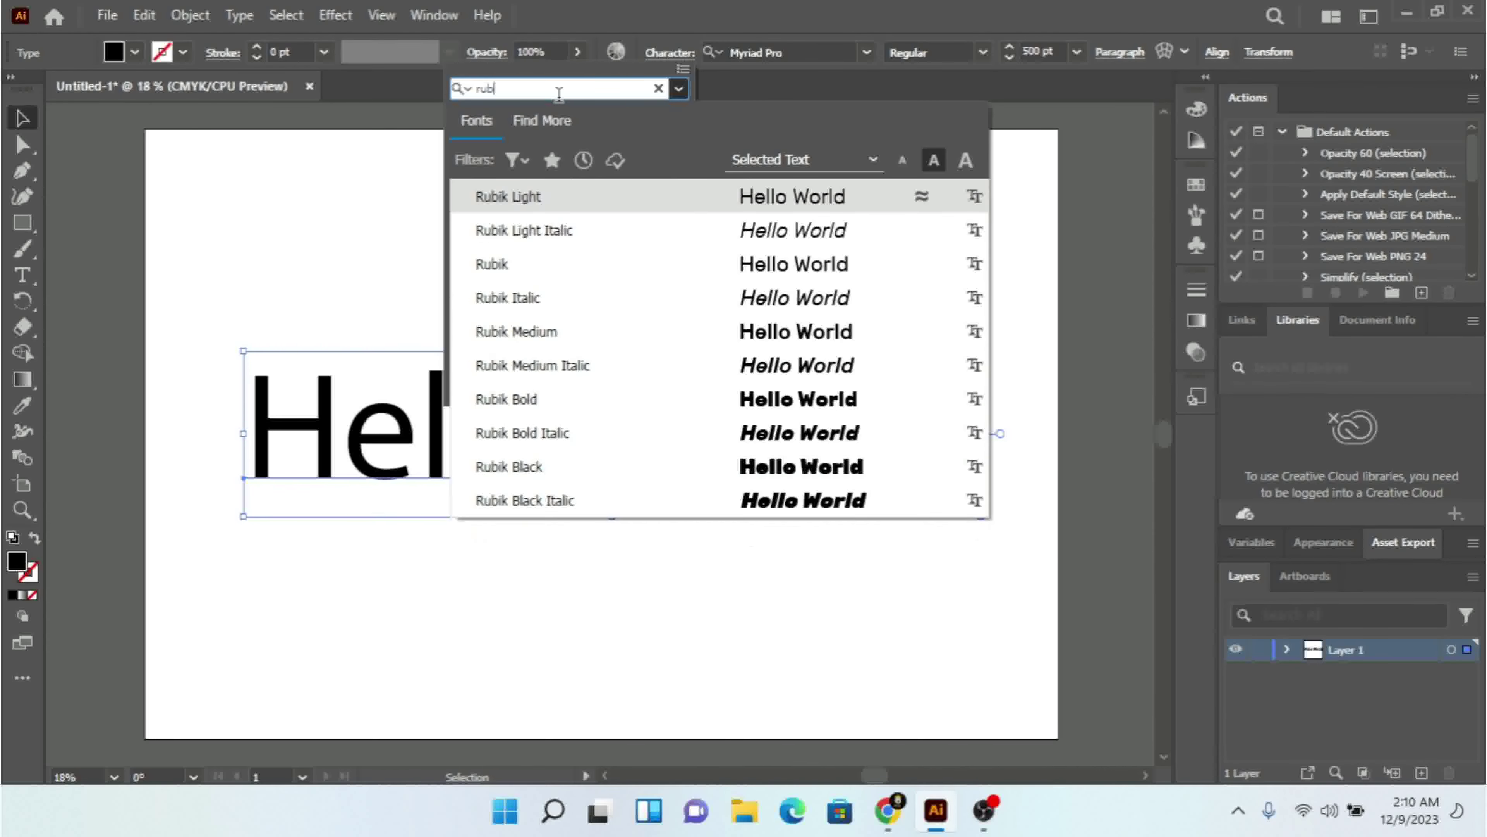
key(Down)
key(Down)
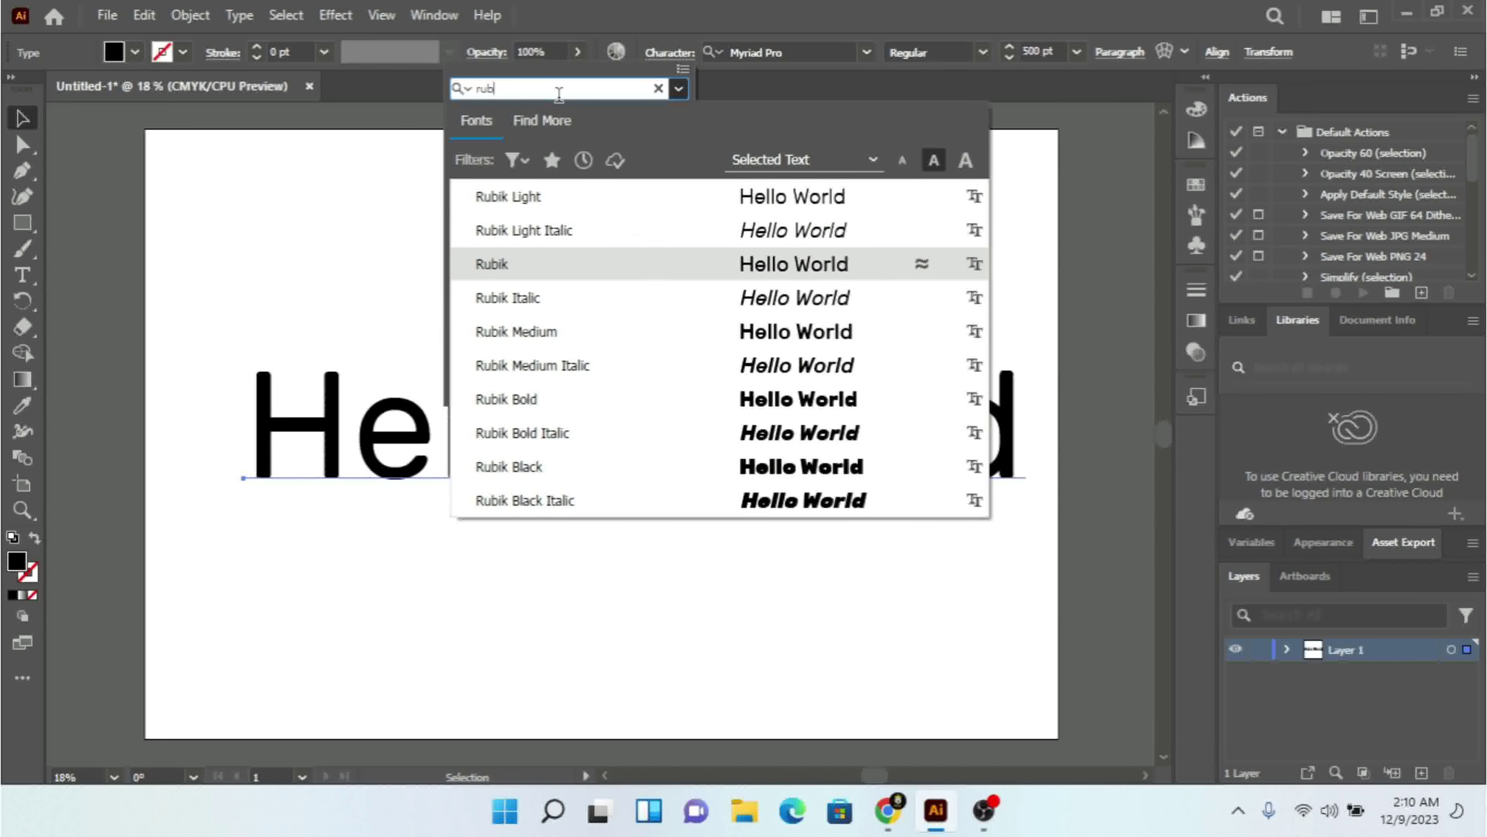
key(Down)
key(Down)
key(Down)
key(Down)
key(Return)
click(564, 111)
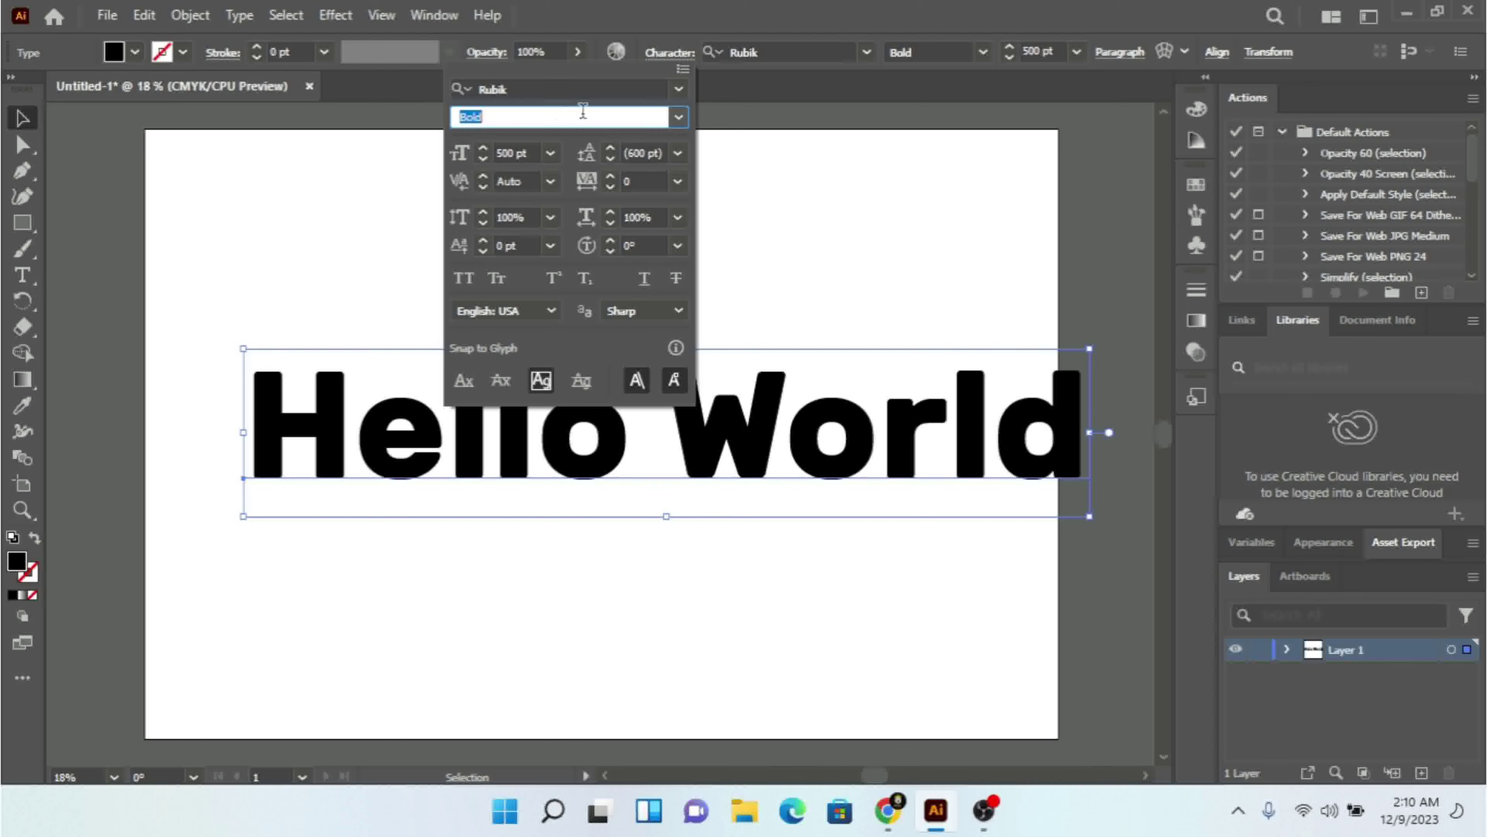
click(678, 118)
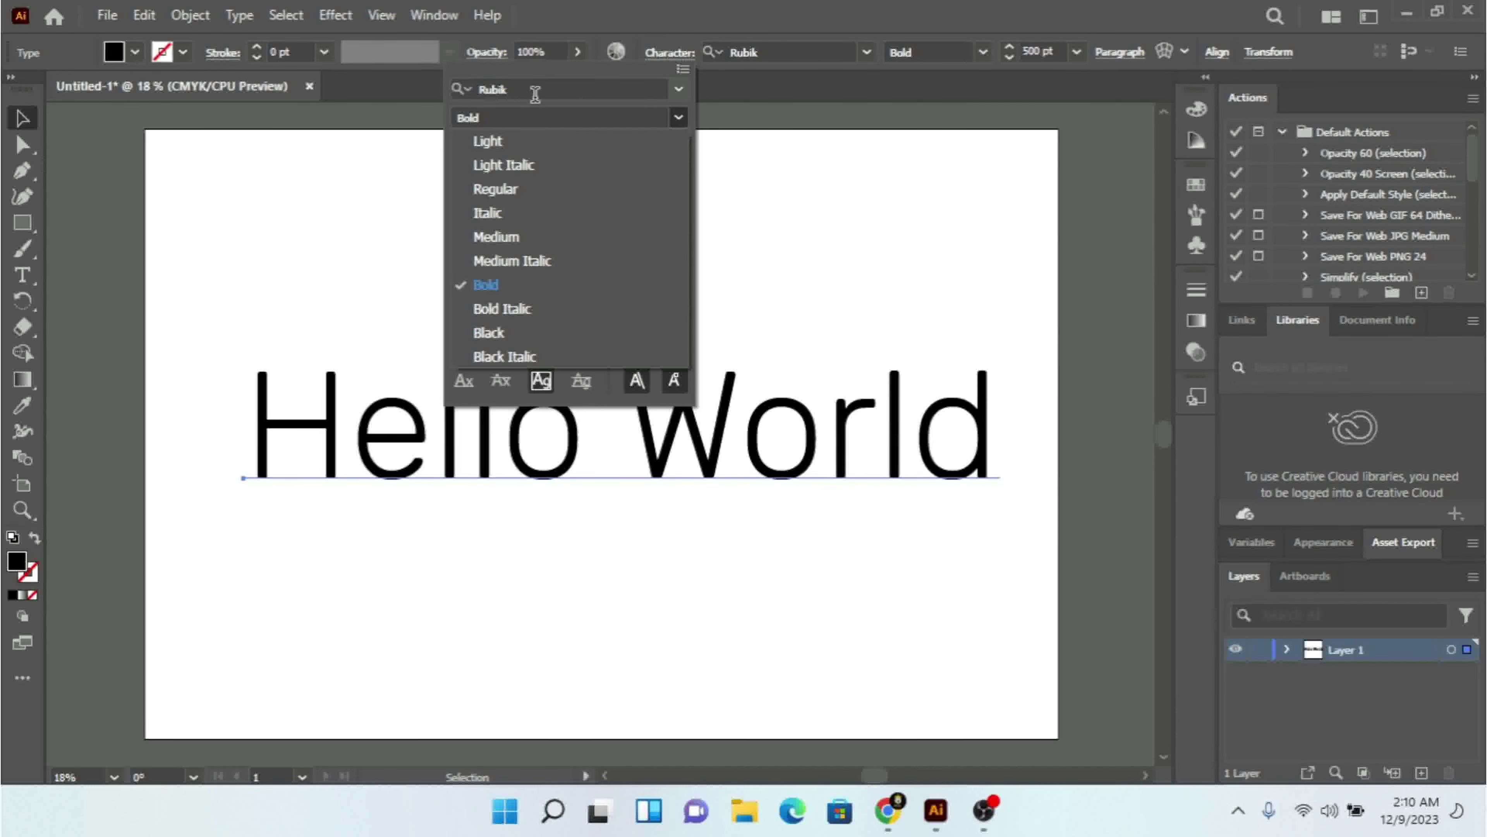
key(Escape)
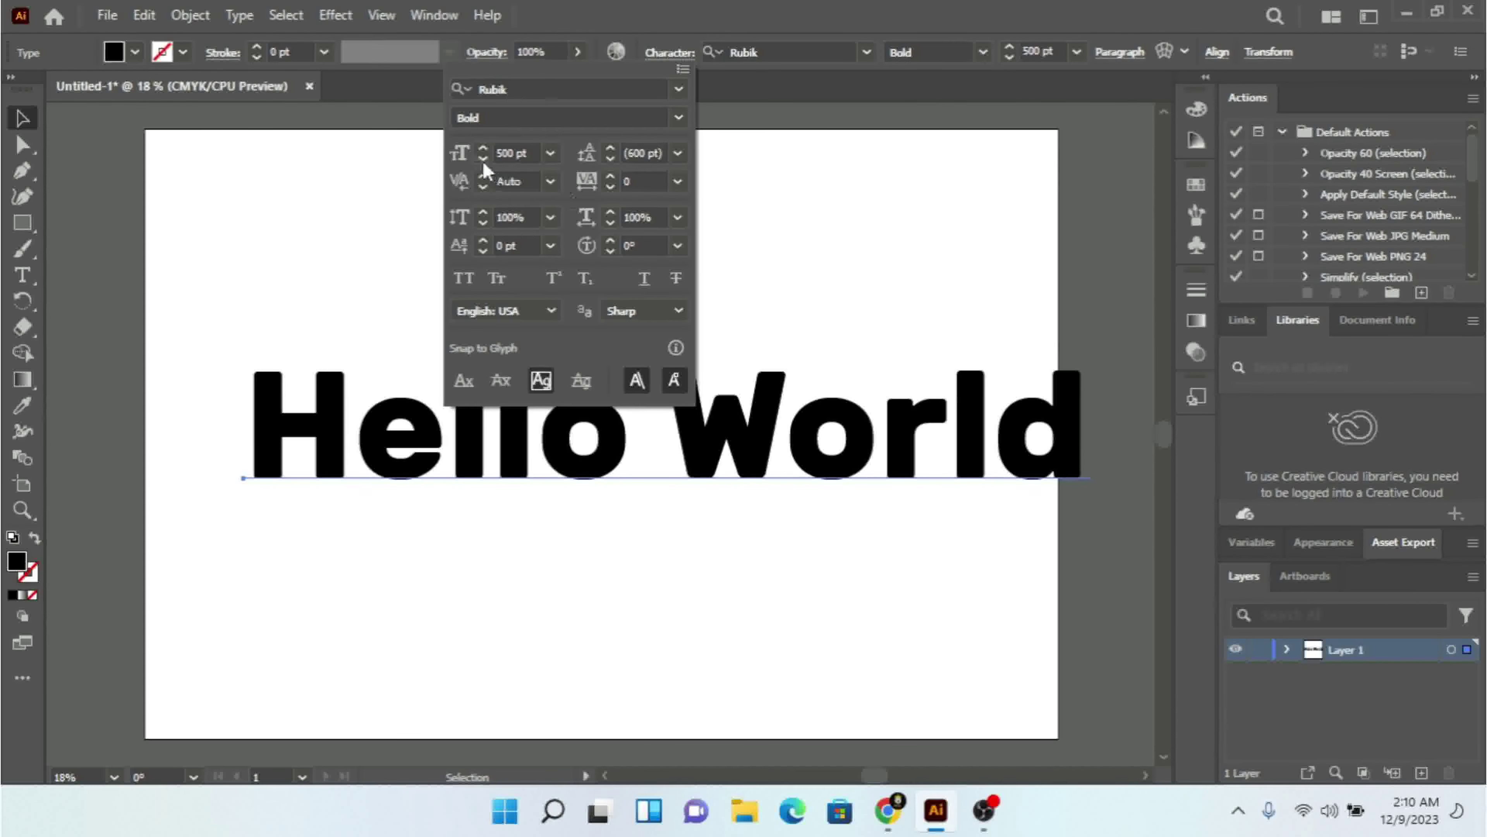
- Raise the font size to 540 pt and pick 72 pt leading from the presets
click(511, 151)
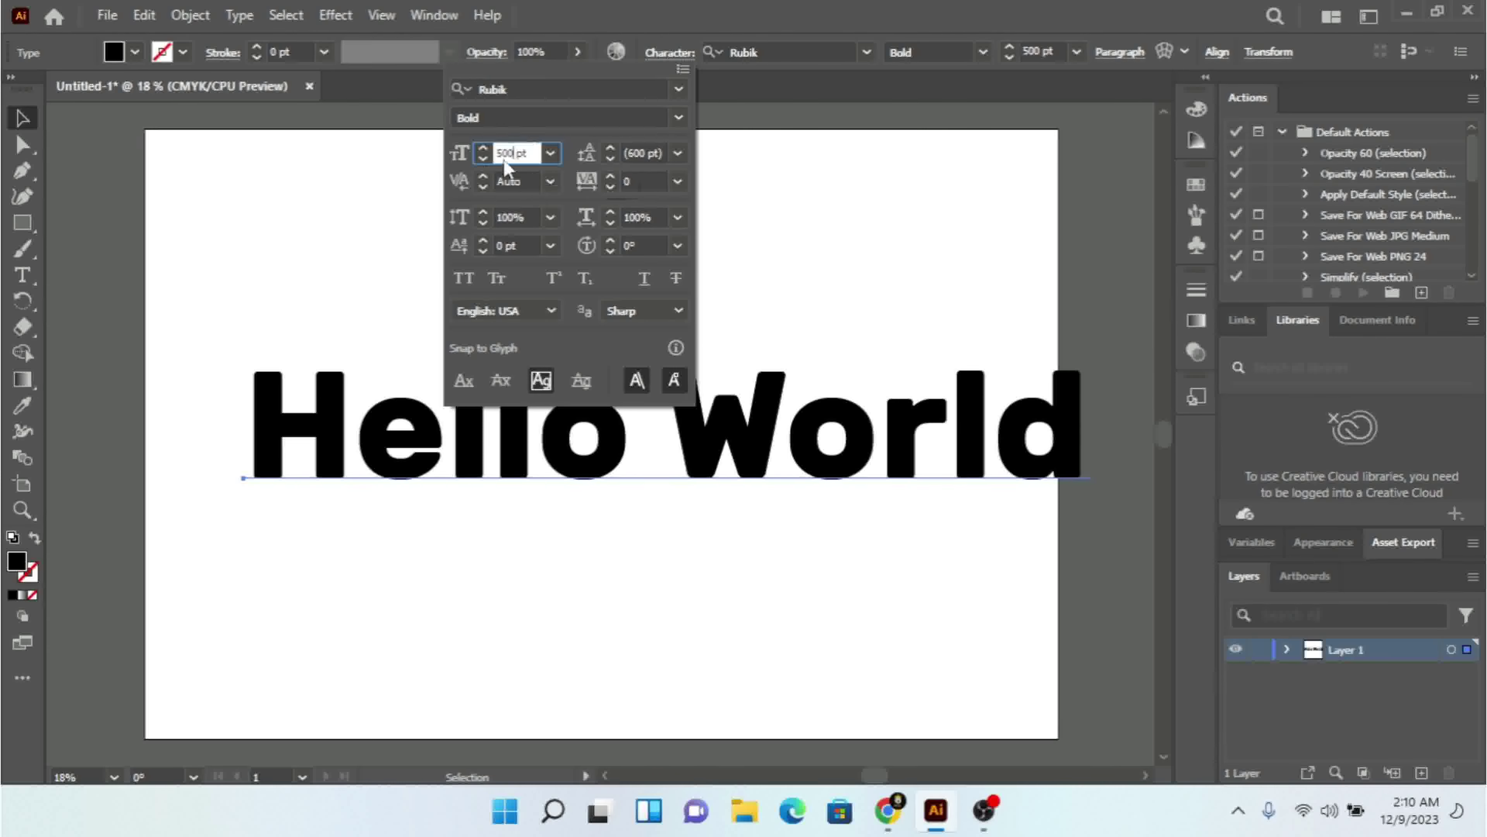
drag(538, 151, 475, 152)
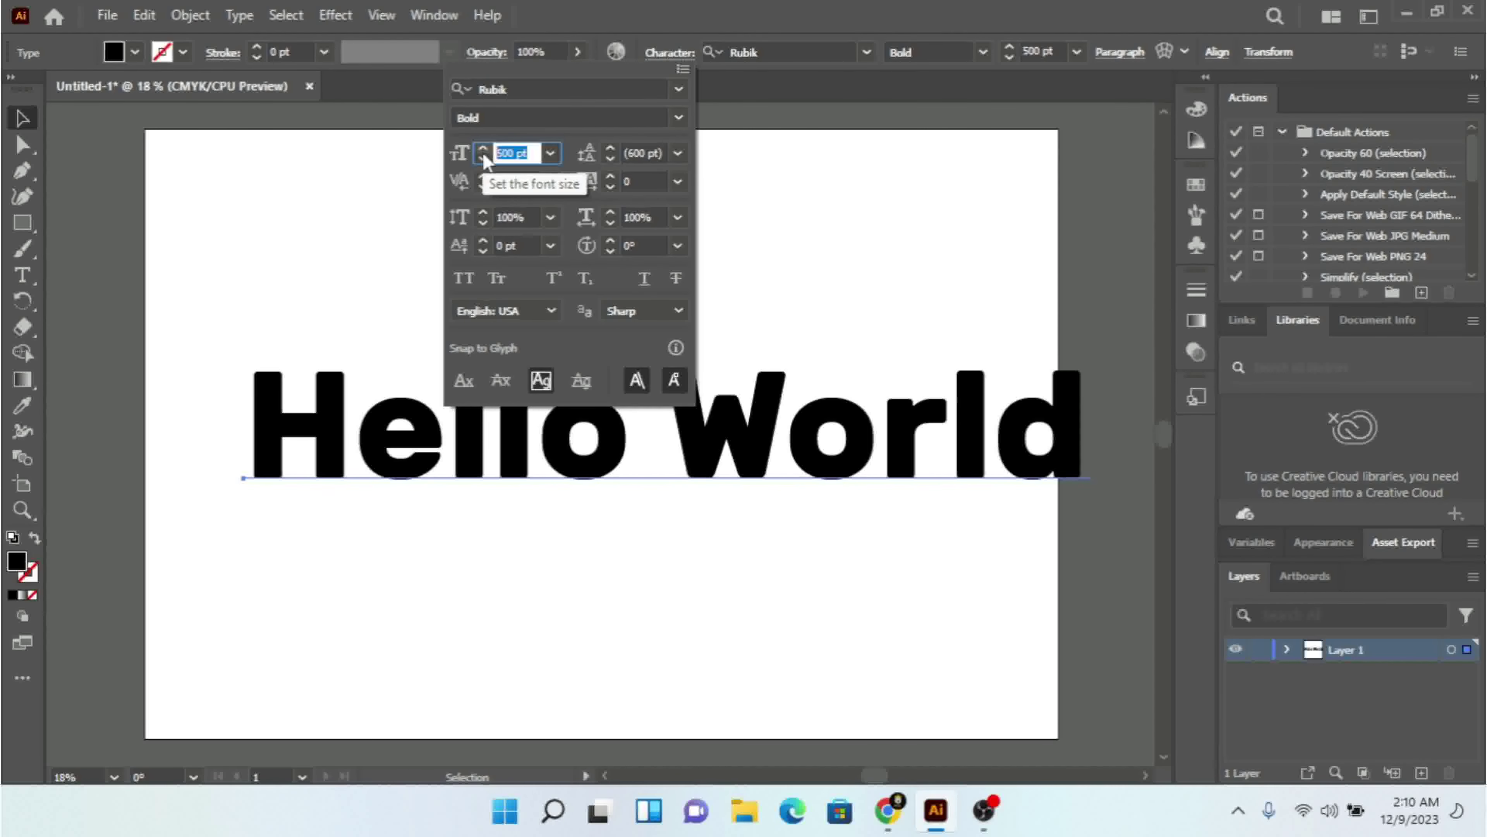
click(482, 148)
click(483, 148)
click(483, 149)
click(483, 148)
click(483, 148)
click(483, 149)
click(483, 149)
click(482, 149)
click(483, 149)
click(482, 149)
click(483, 148)
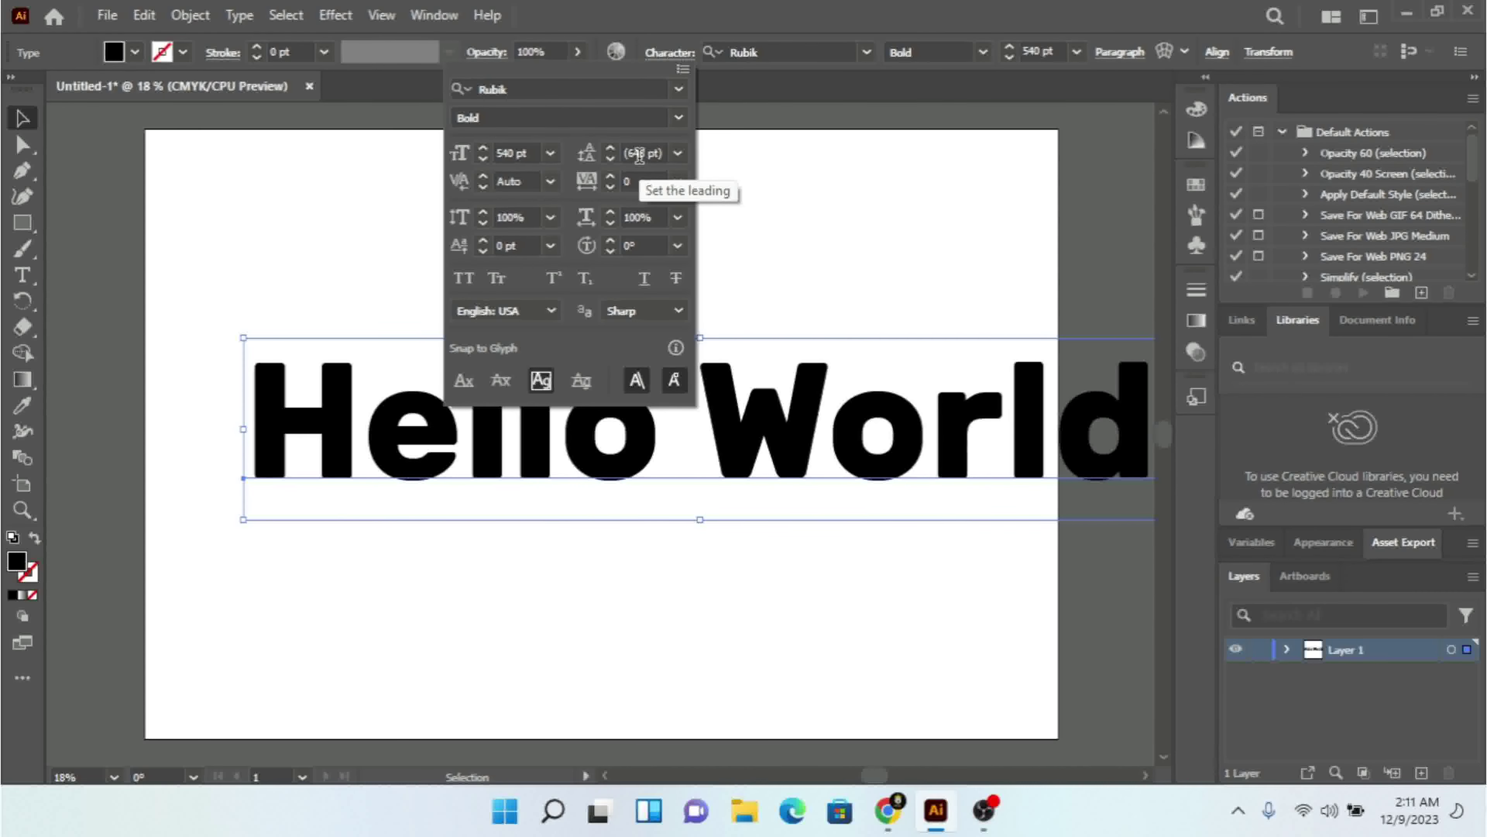
click(678, 153)
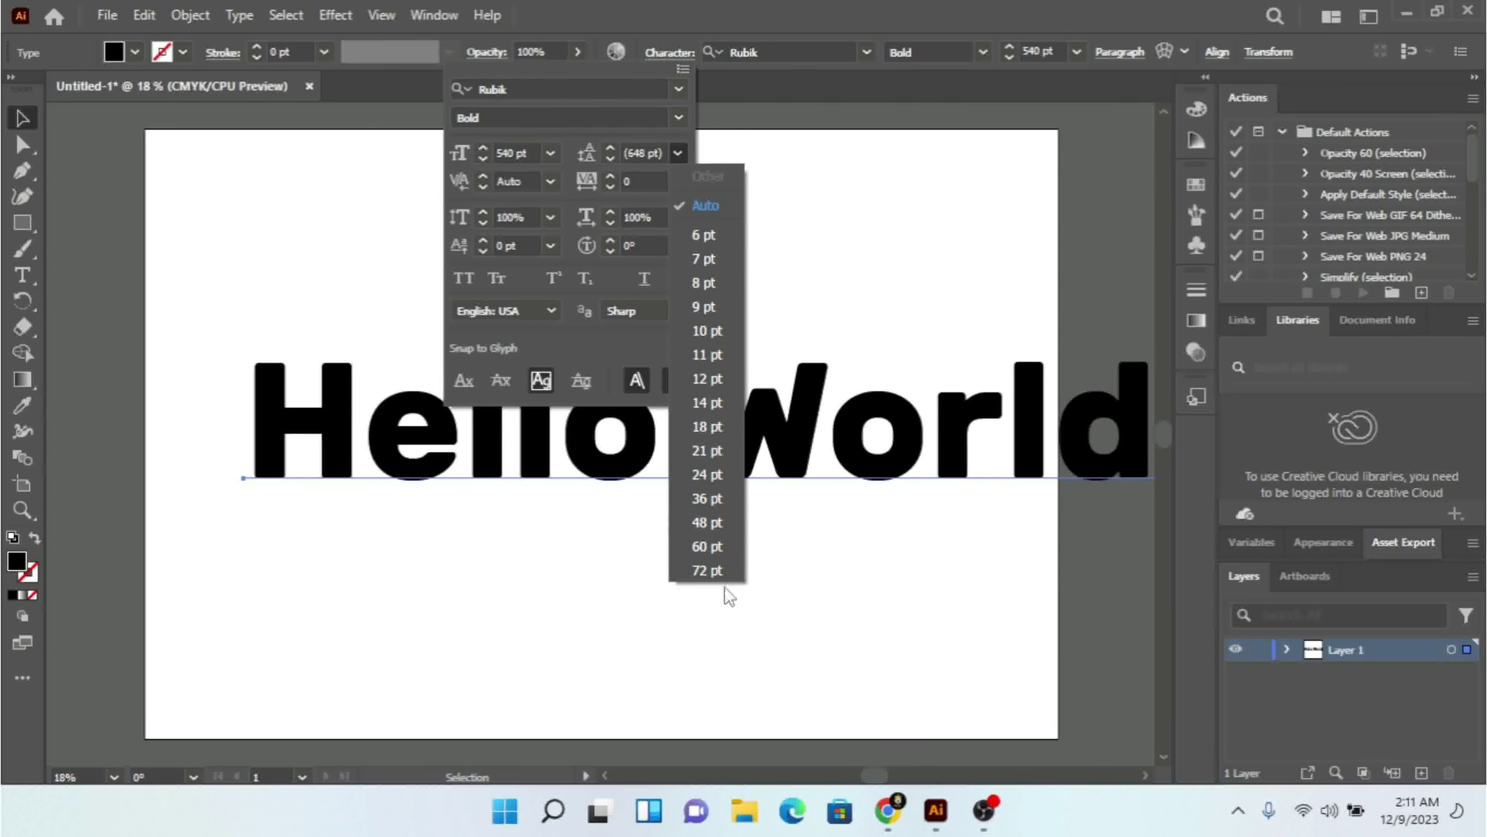
click(721, 571)
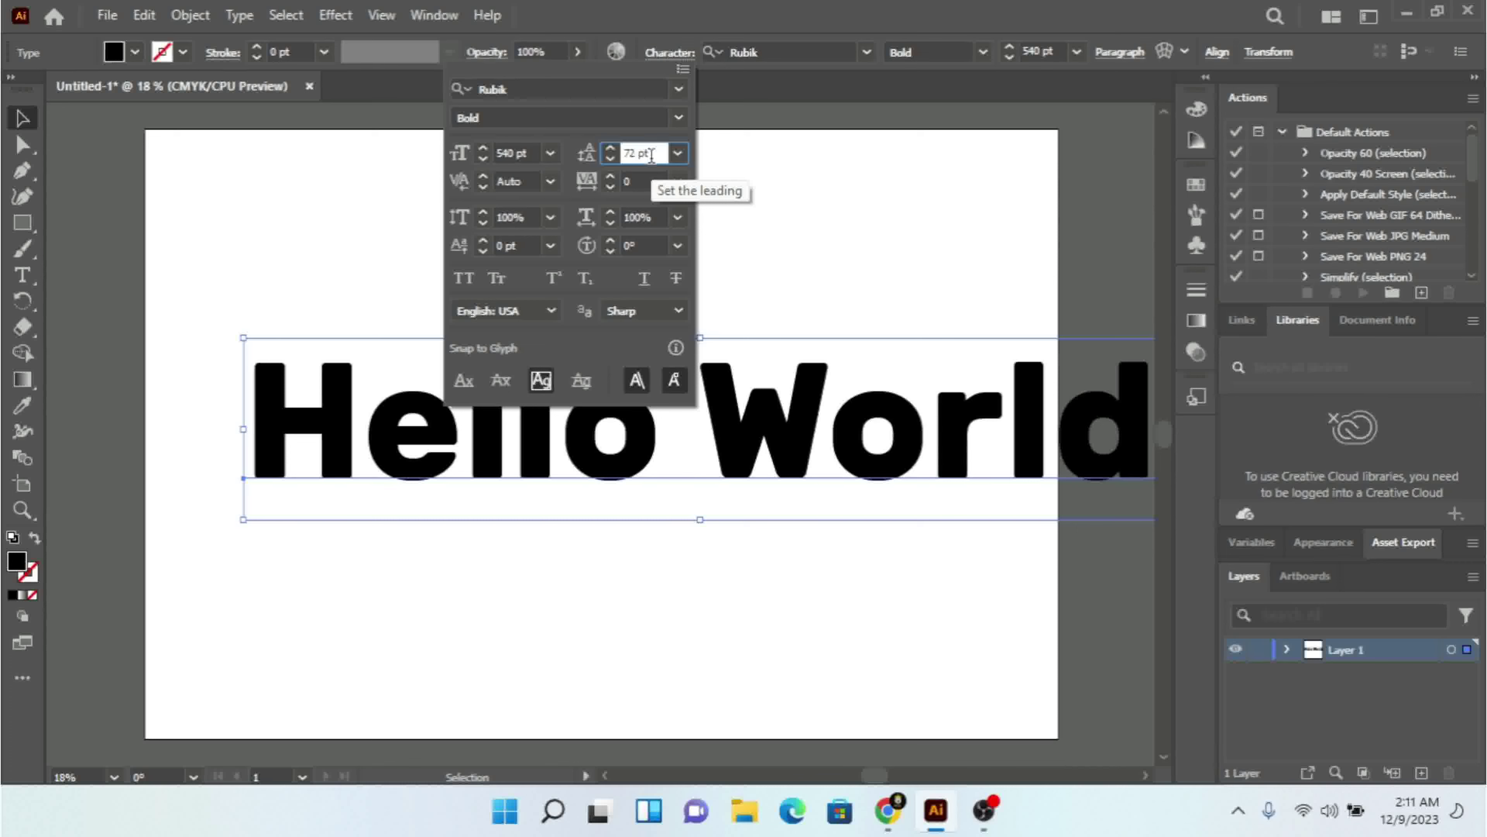
- Increase the font size further to 577 pt
click(482, 149)
click(483, 148)
click(483, 149)
click(482, 149)
click(483, 148)
click(483, 149)
click(483, 148)
click(482, 148)
click(482, 148)
click(483, 148)
- Set the leading to 700 pt
click(652, 153)
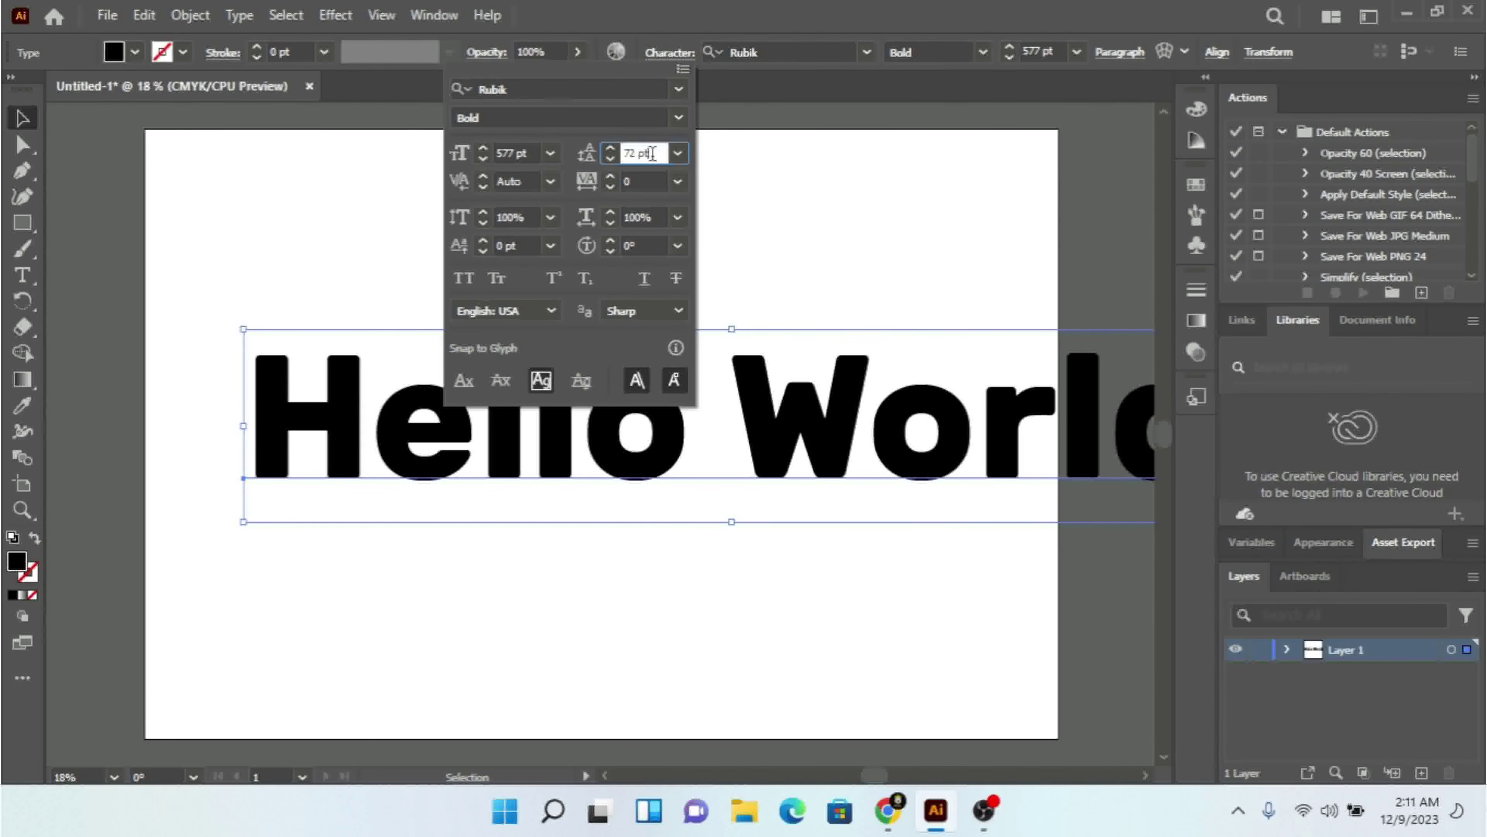
click(587, 149)
text(7)
key(Return)
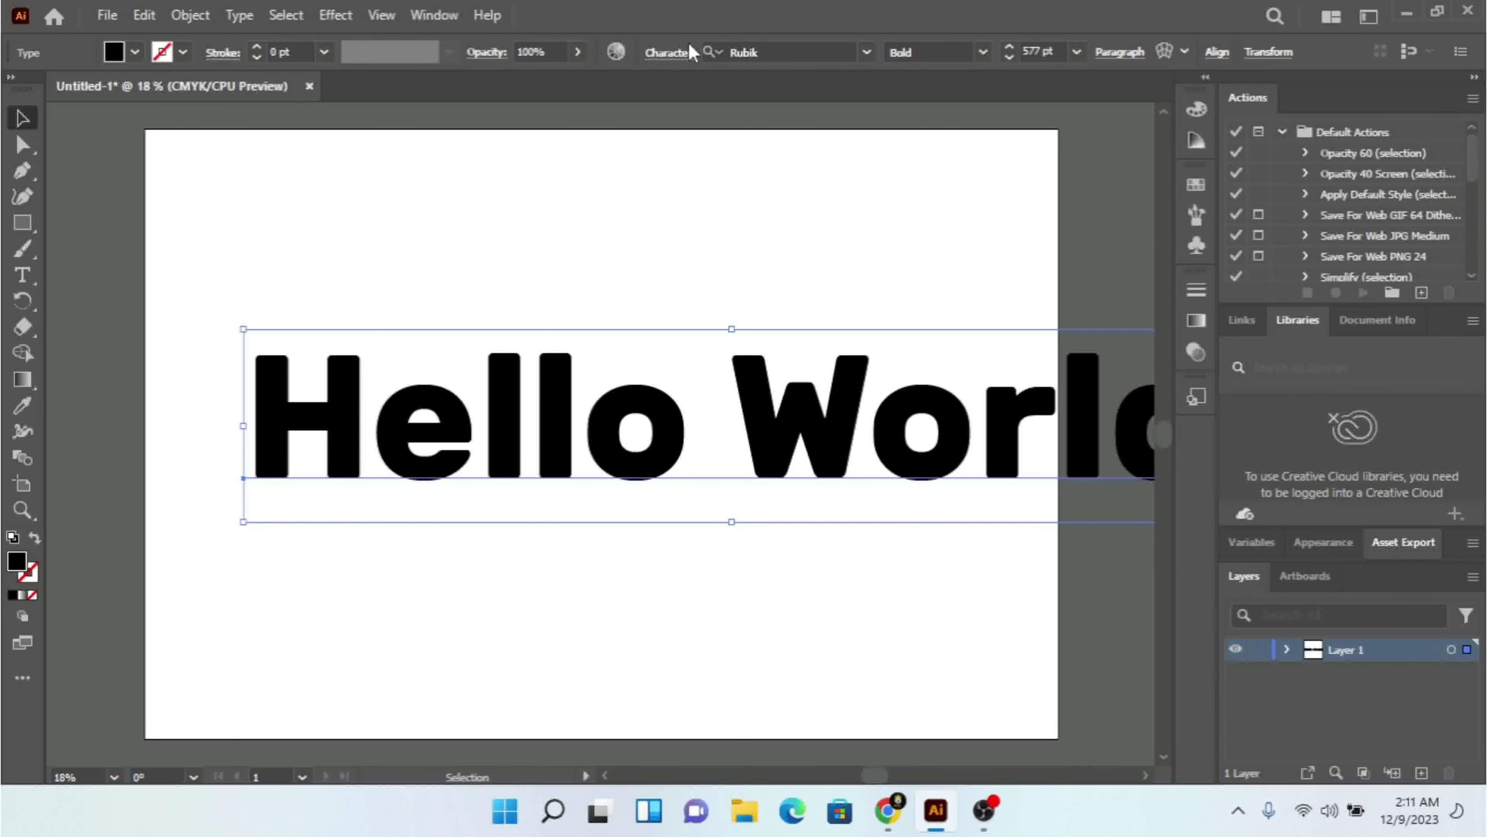
- Raise the Hello World leading to 764 pt in the character settings
click(668, 50)
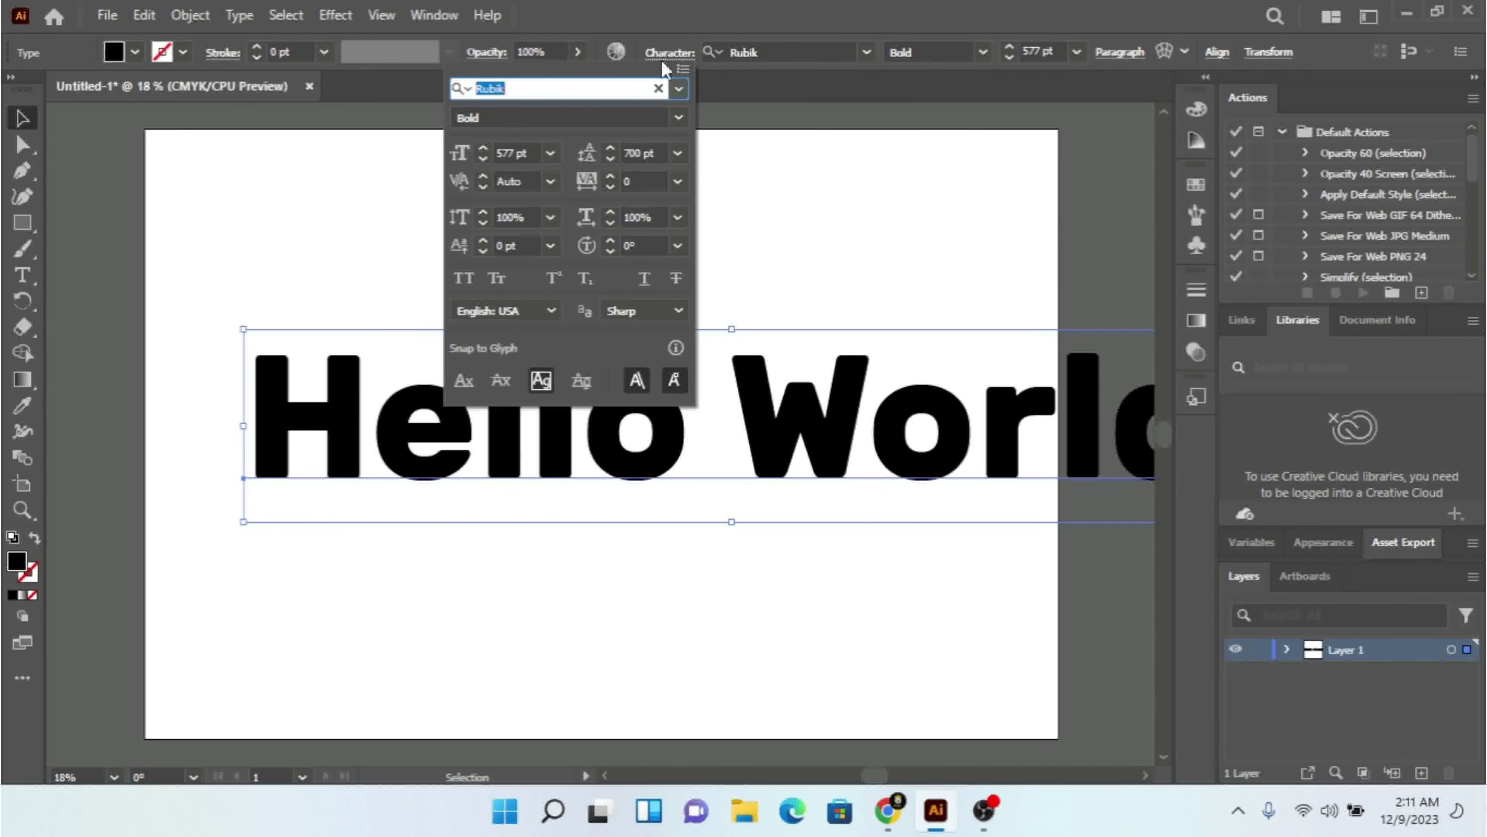
click(610, 148)
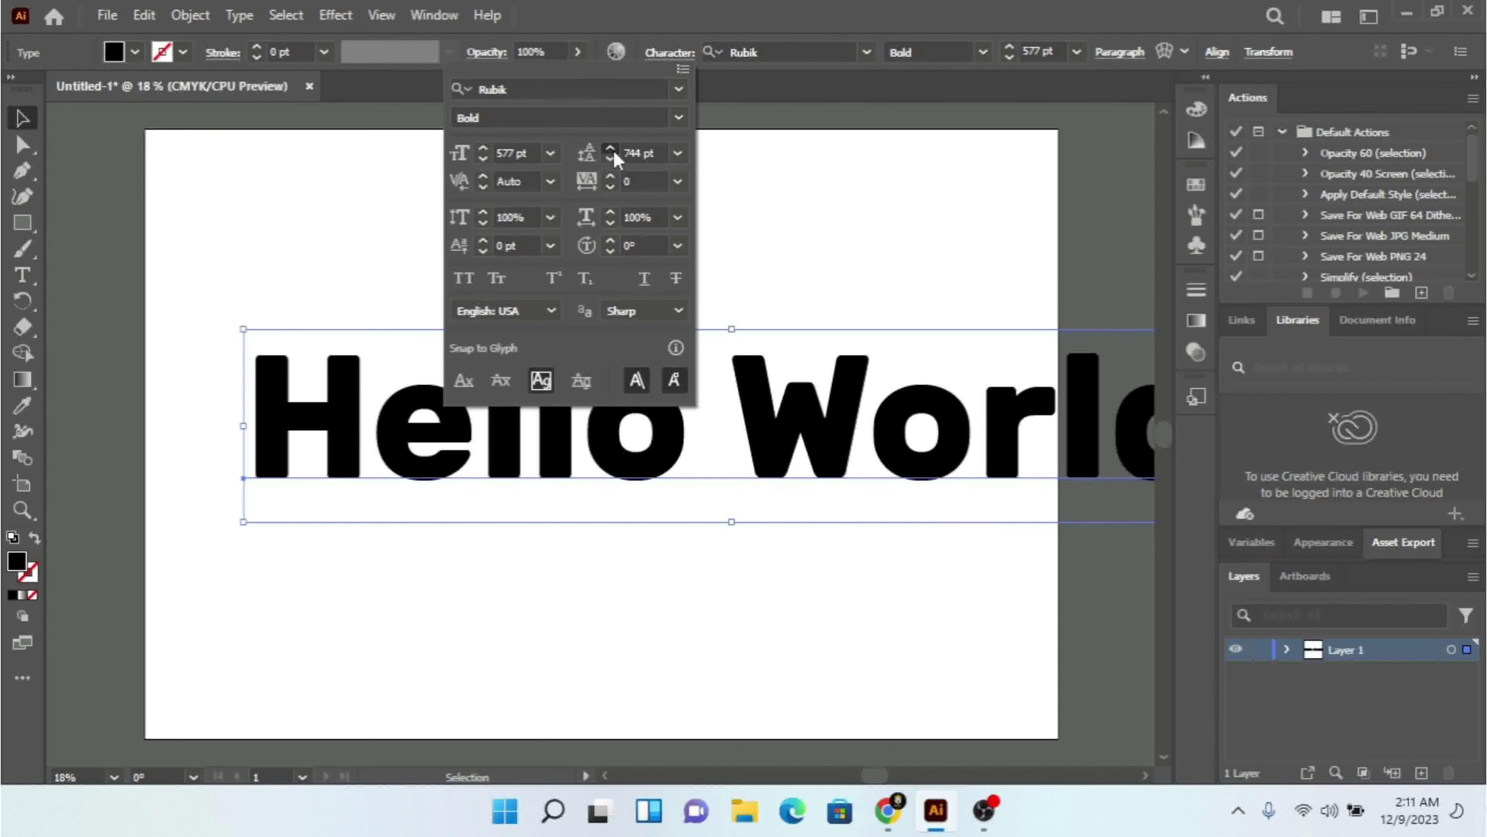
click(610, 148)
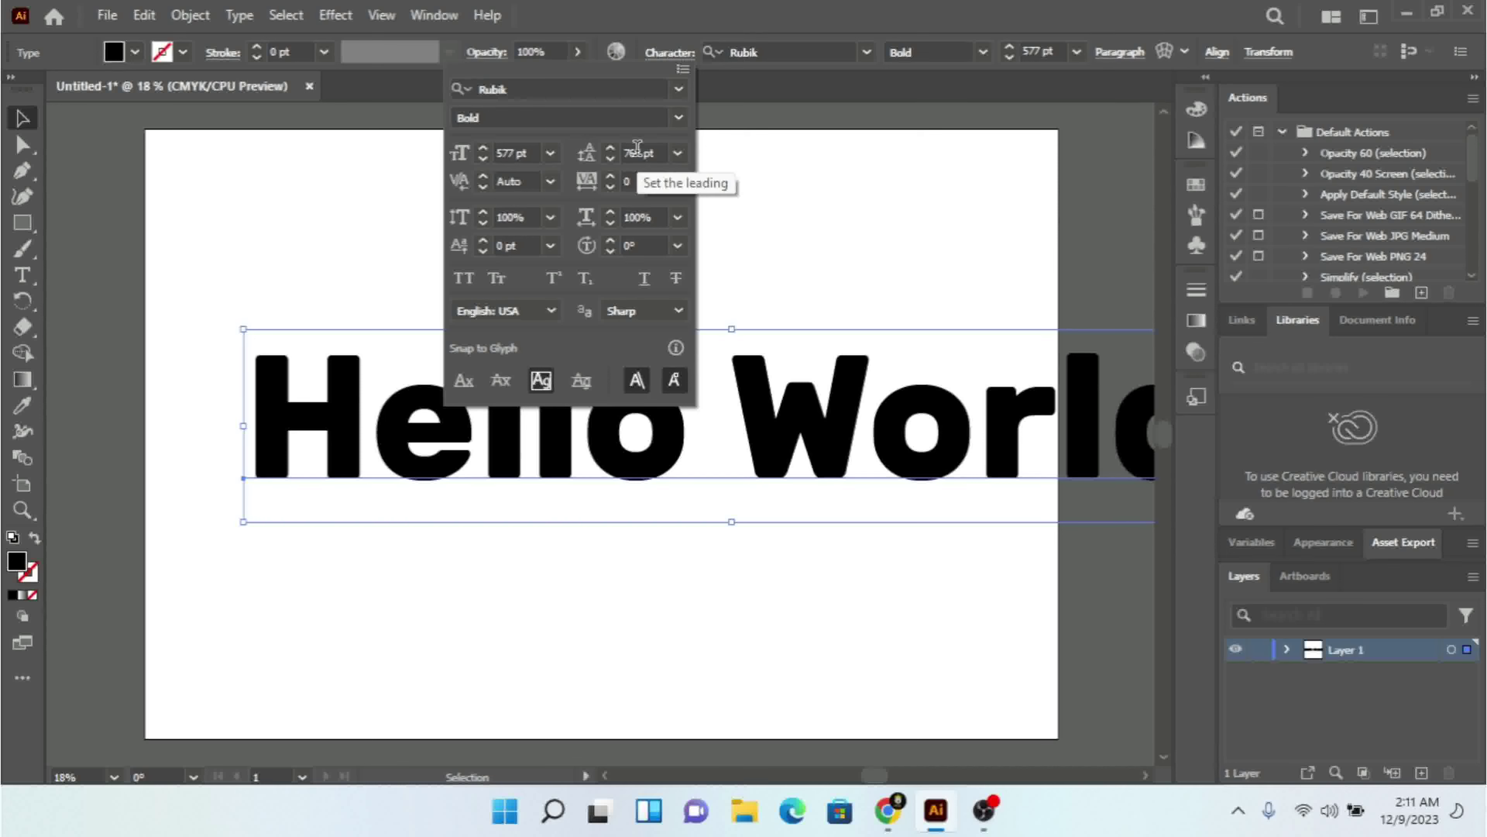
- Move the Hello World text left onto the artboard
click(517, 152)
click(627, 489)
drag(615, 437, 458, 438)
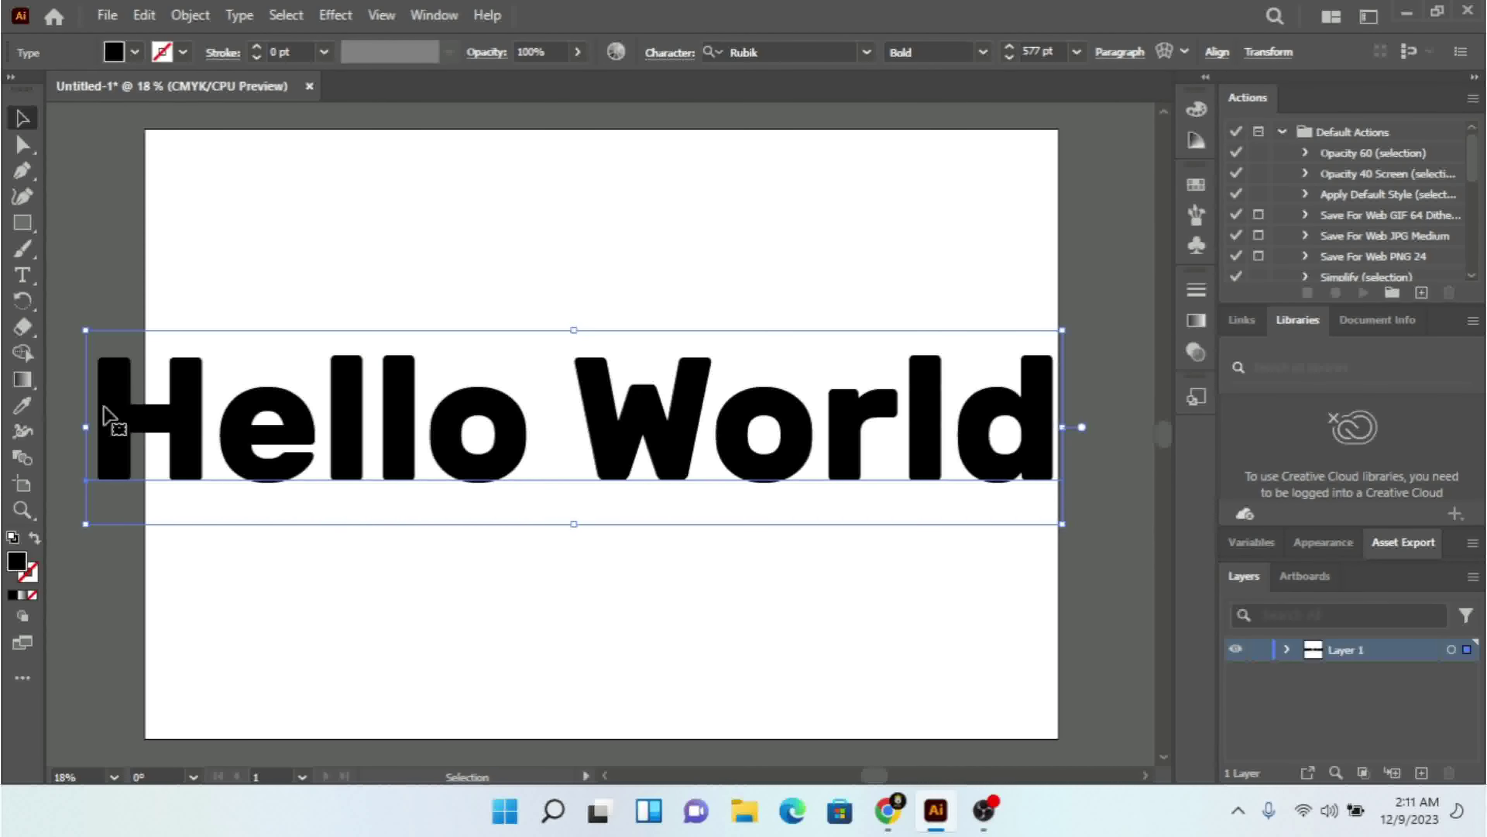
- Step the font size down from 566 pt to 528 pt so the text fits
click(679, 52)
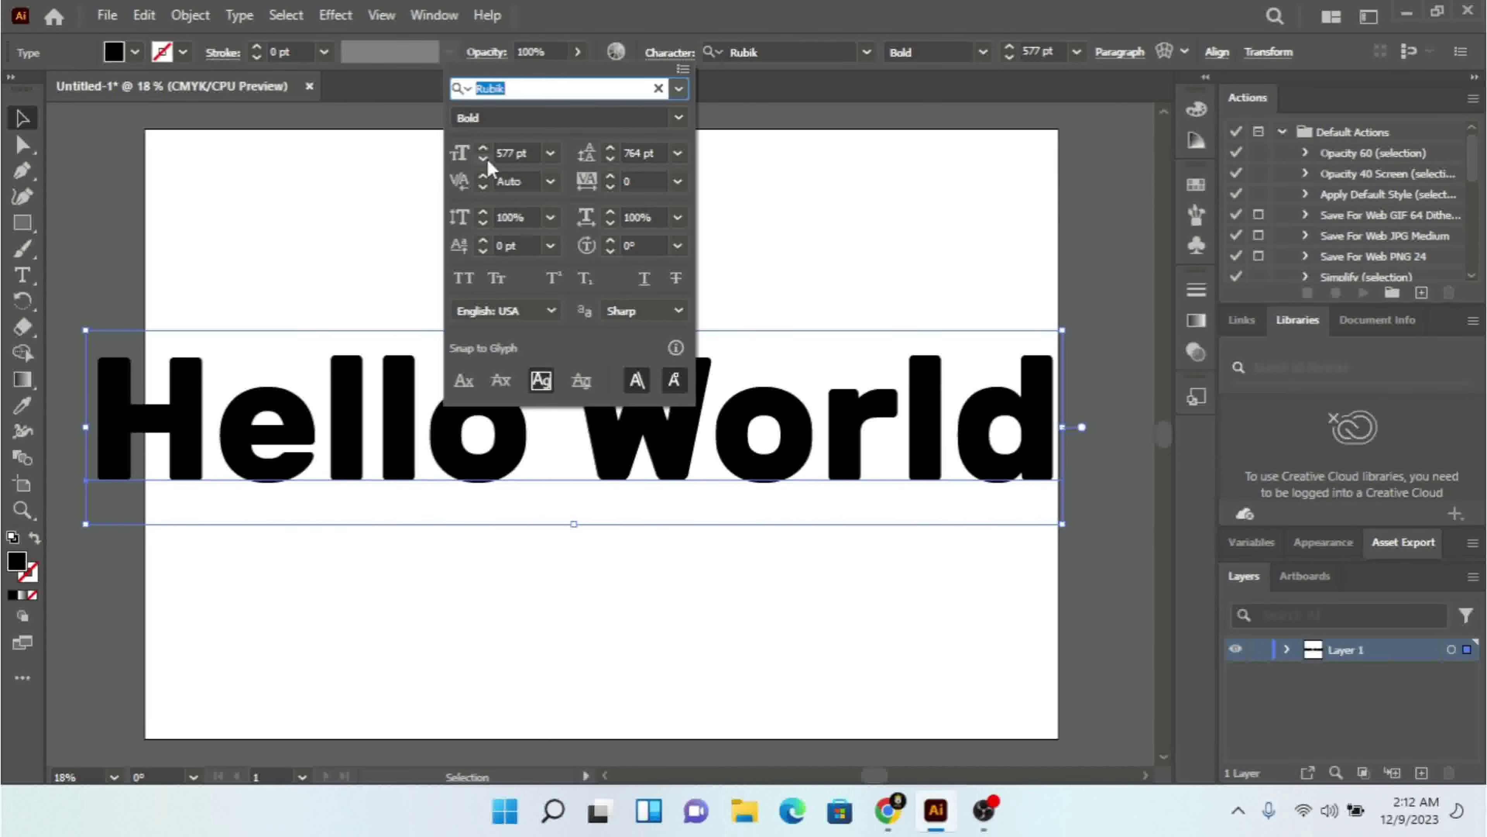
click(486, 159)
click(483, 157)
click(483, 157)
click(483, 157)
click(483, 157)
click(483, 157)
click(483, 157)
click(483, 157)
click(484, 156)
click(487, 160)
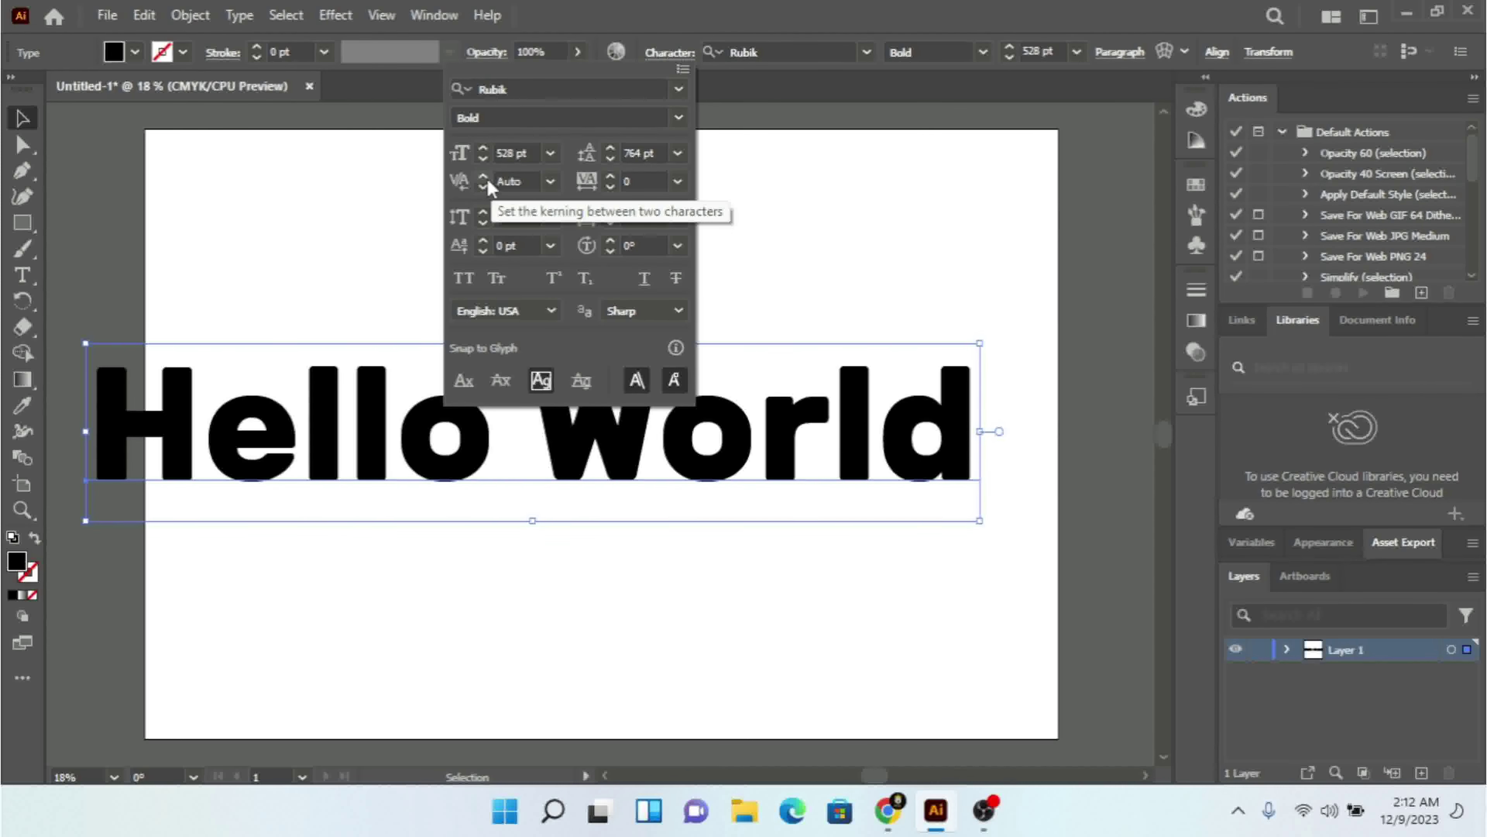
click(486, 179)
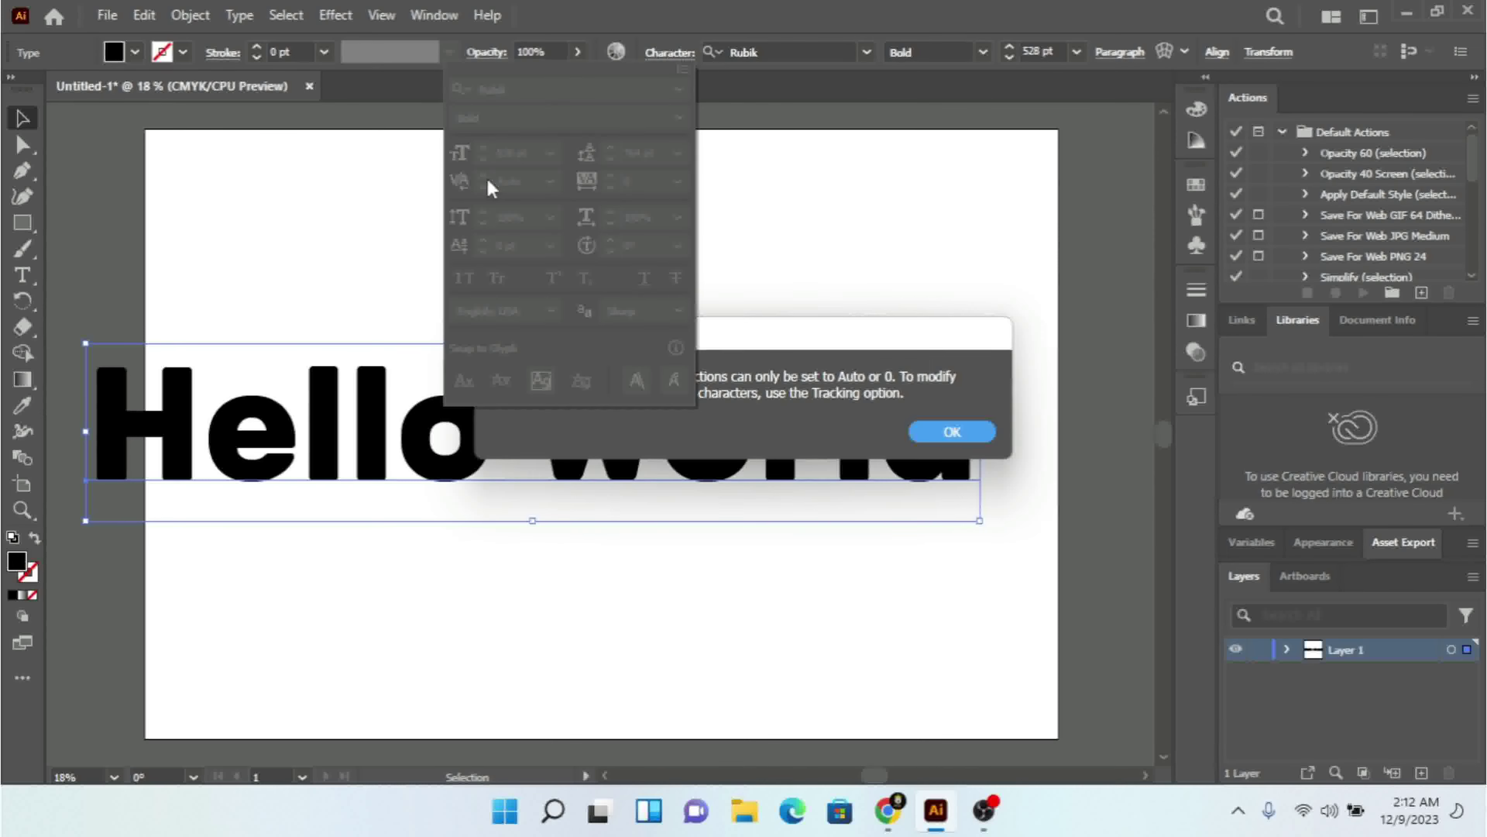
click(963, 433)
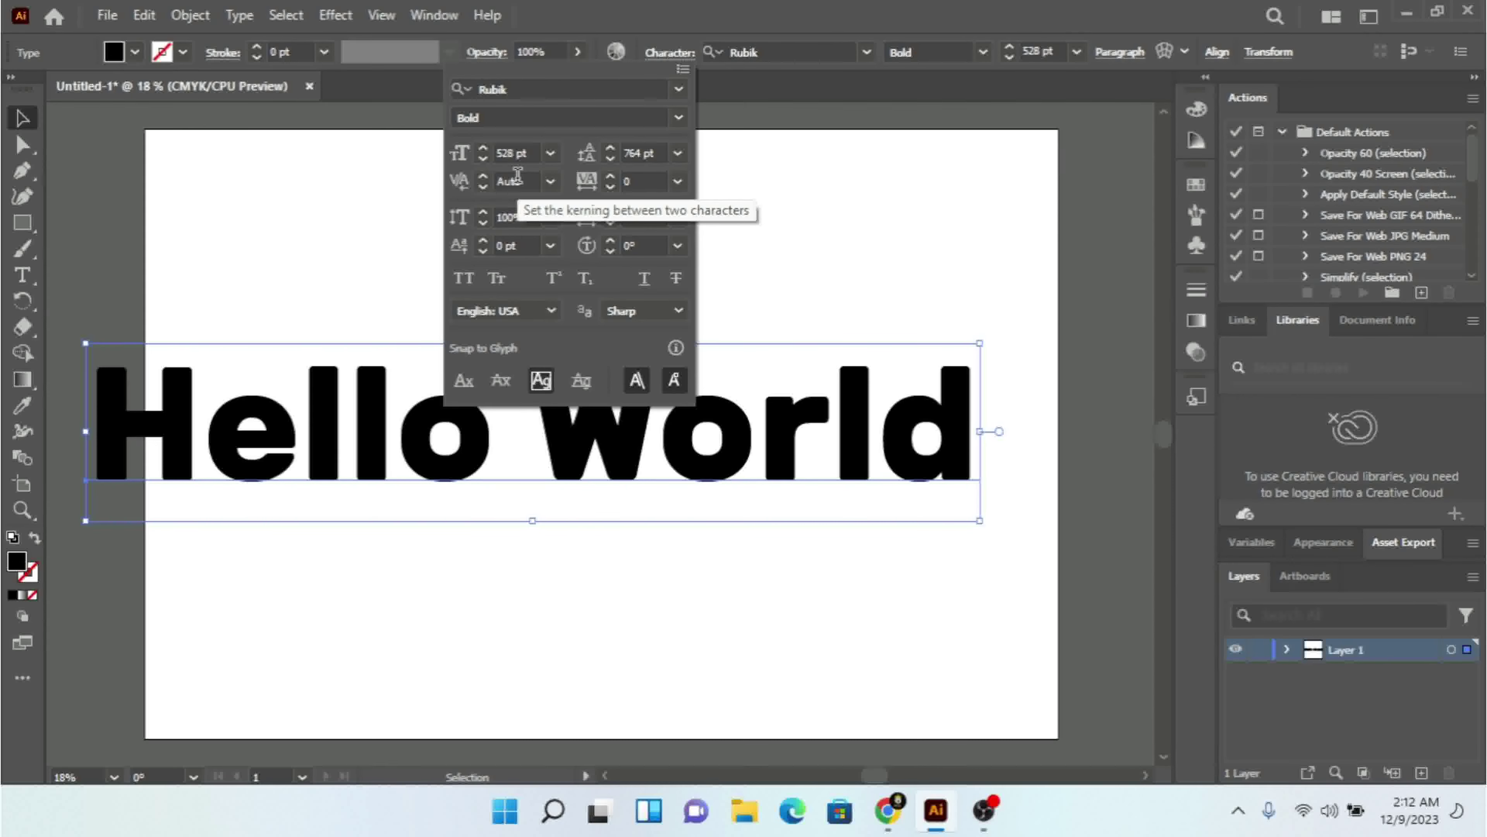
click(484, 177)
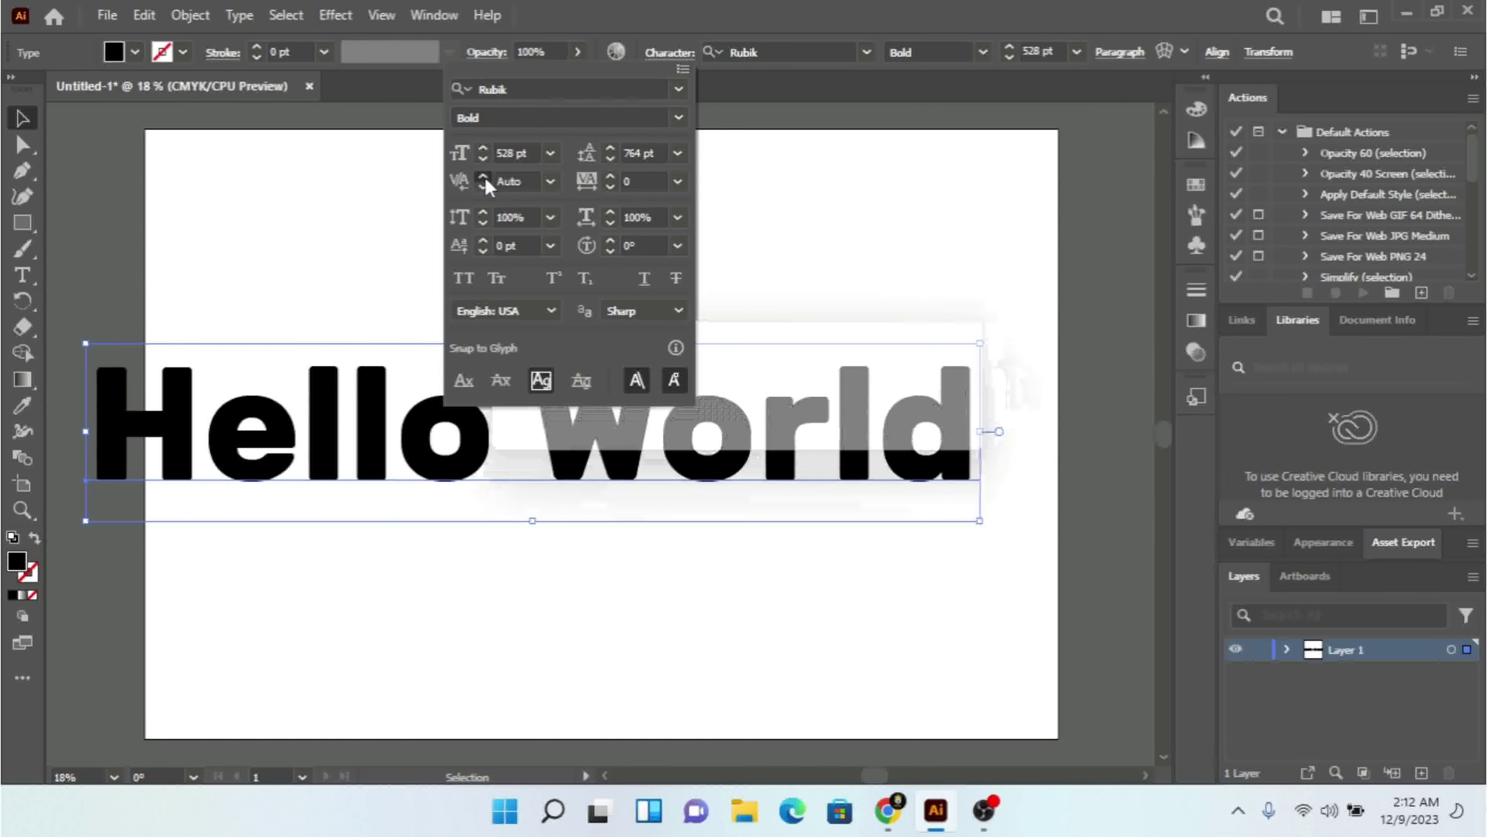
click(952, 432)
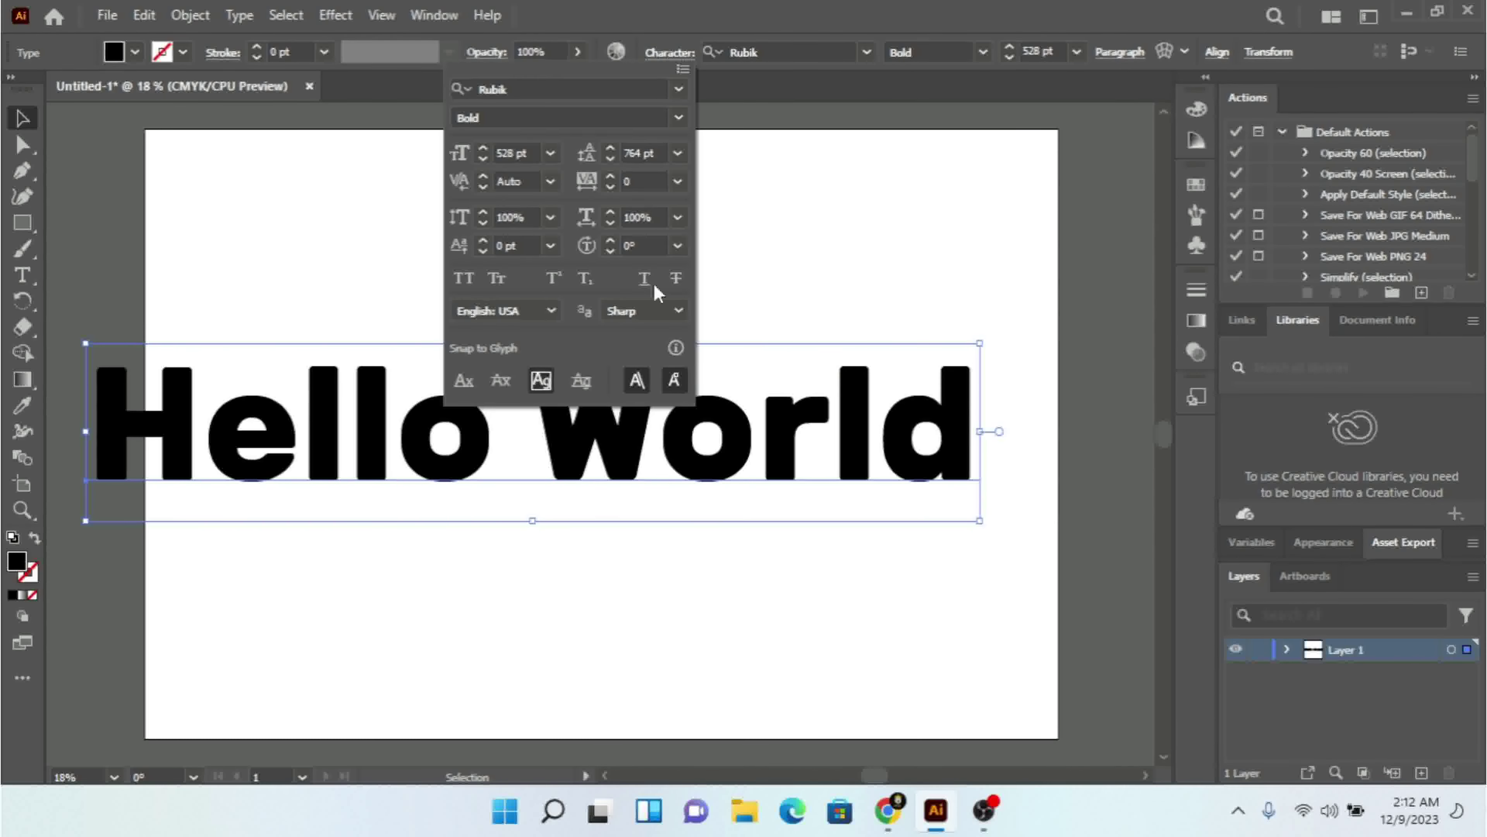
click(550, 183)
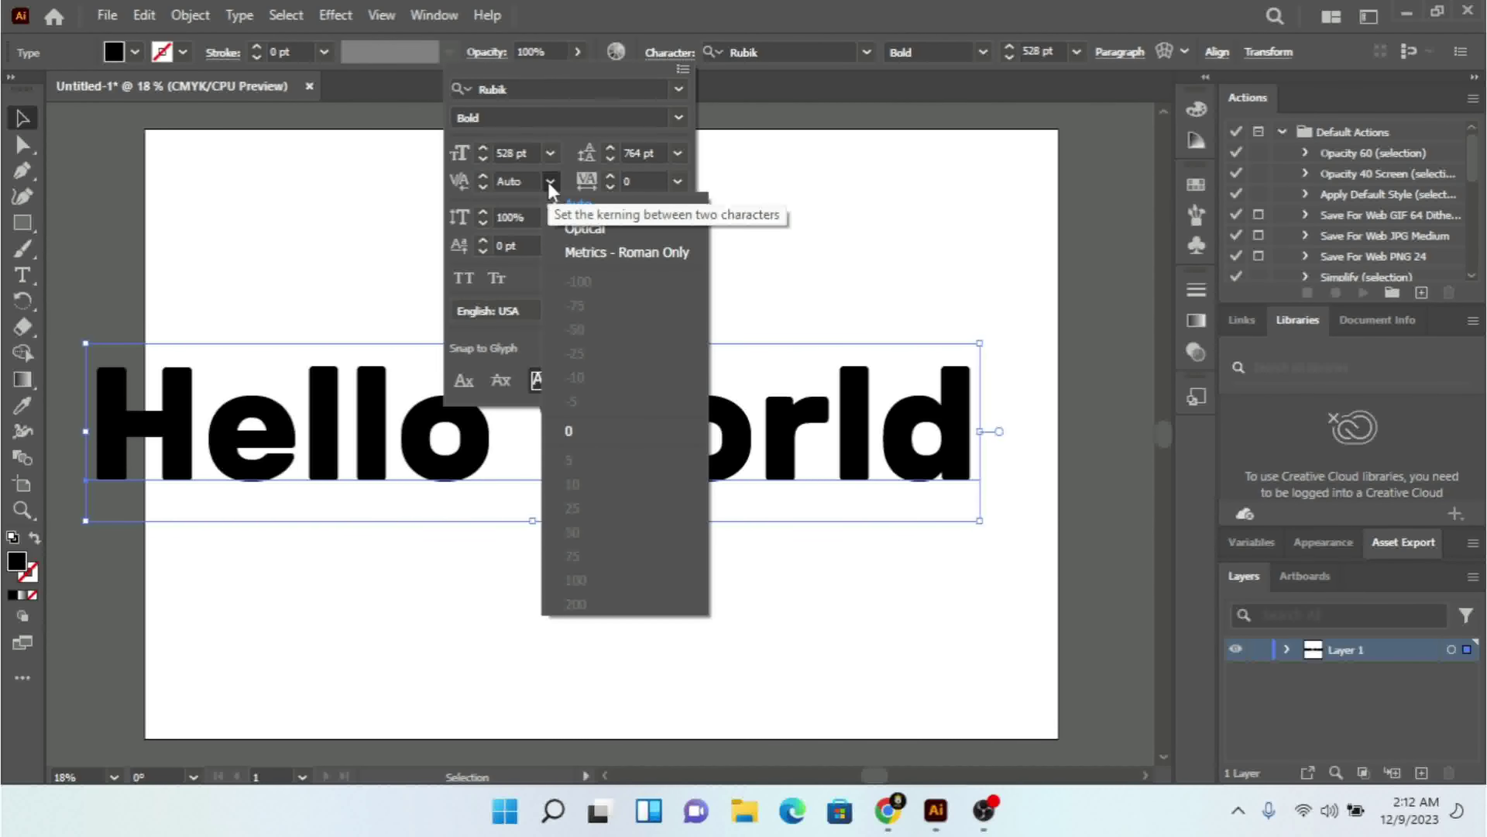
click(586, 229)
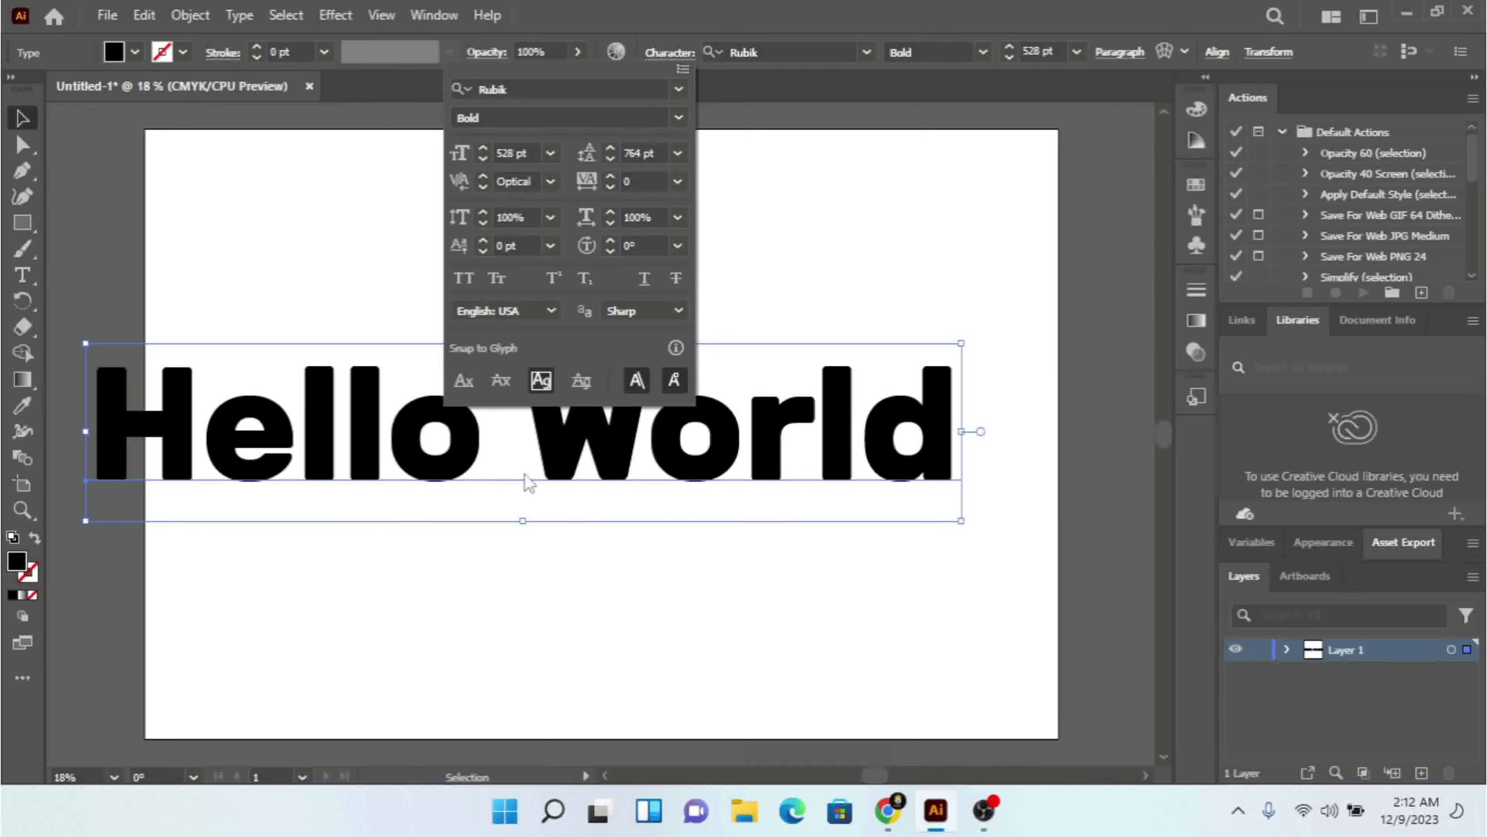
click(551, 181)
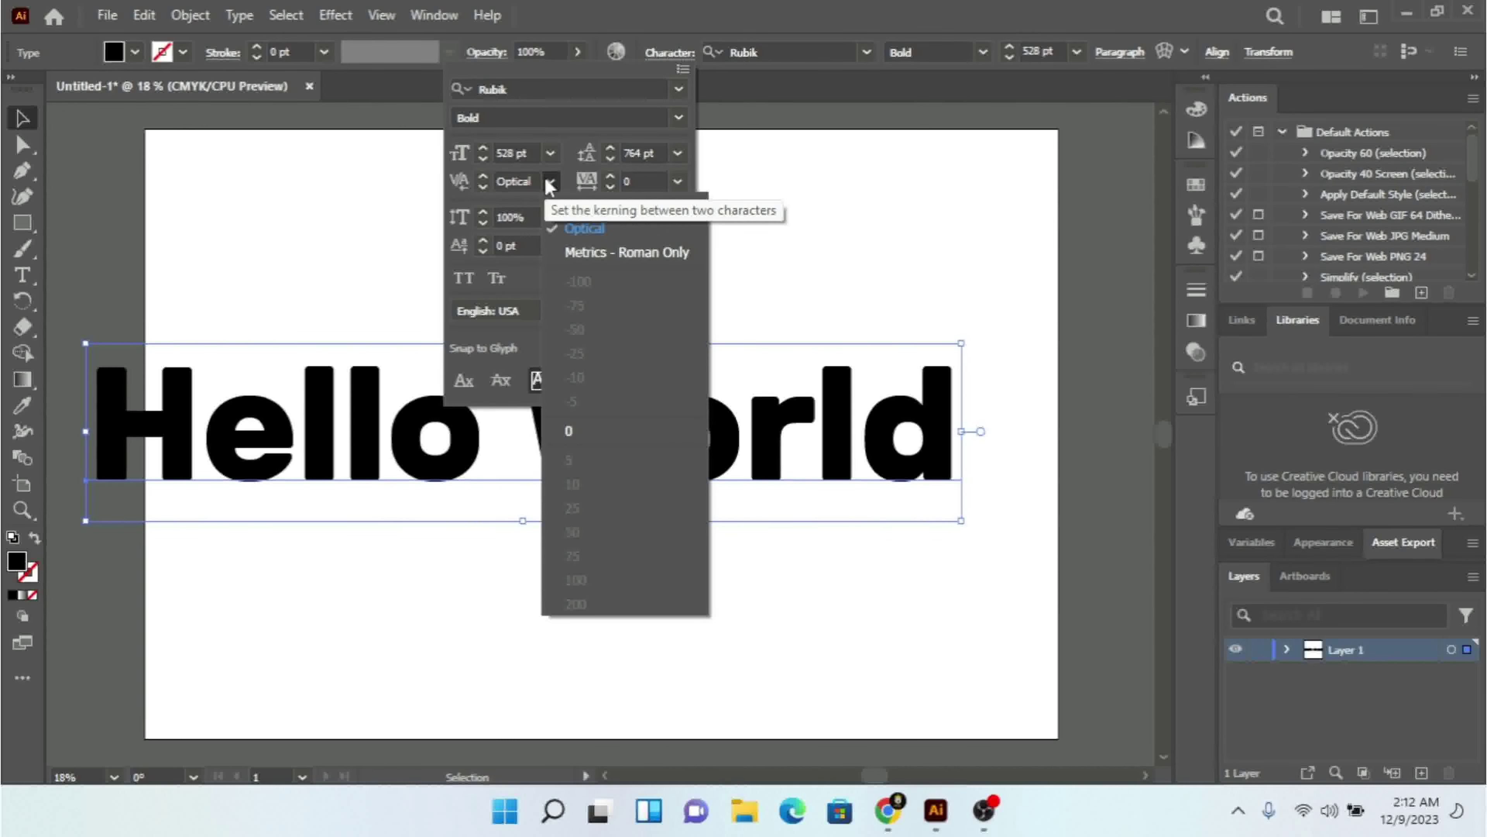
click(603, 253)
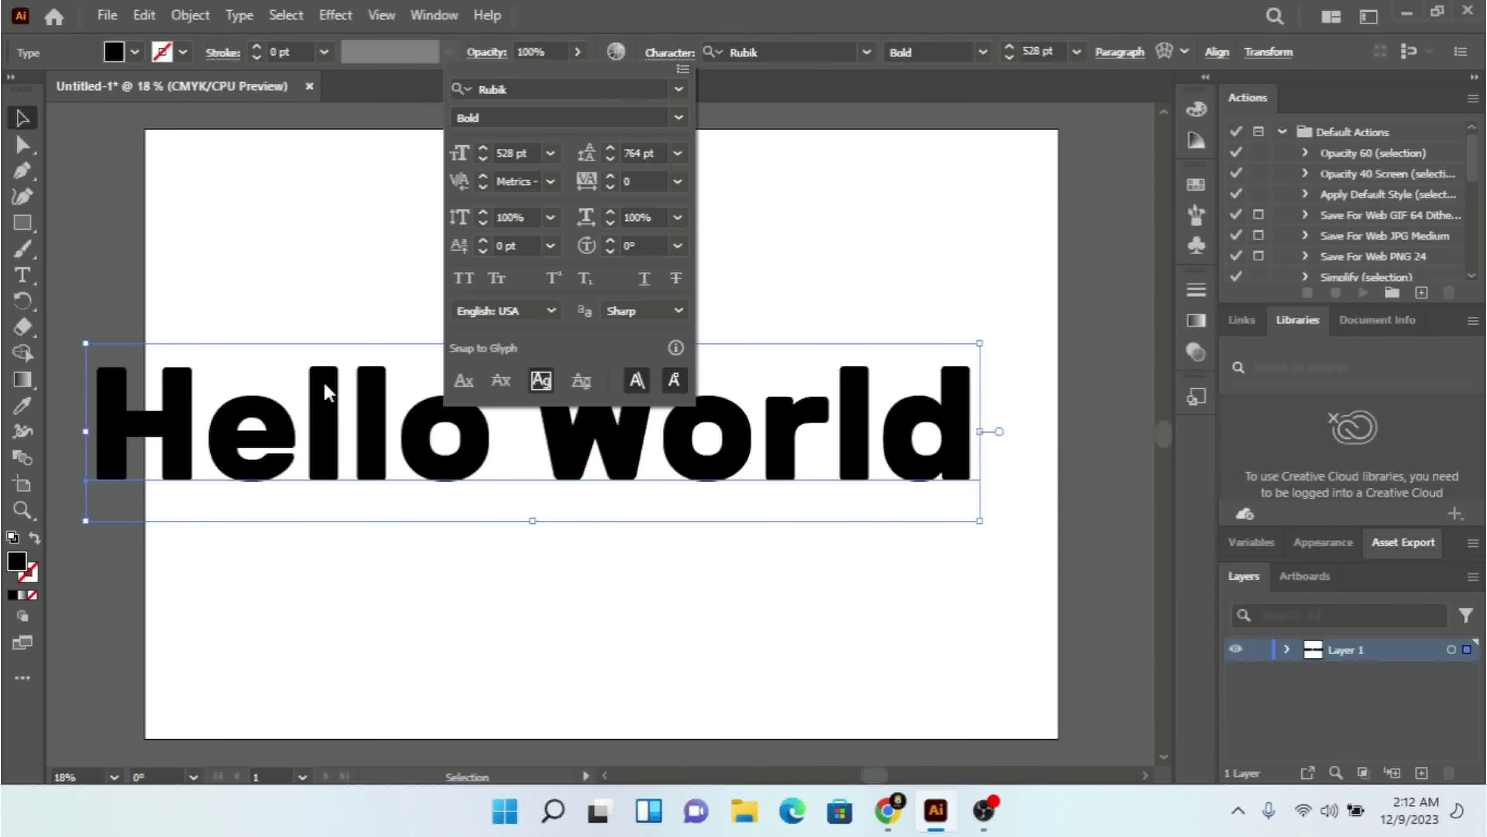
click(551, 183)
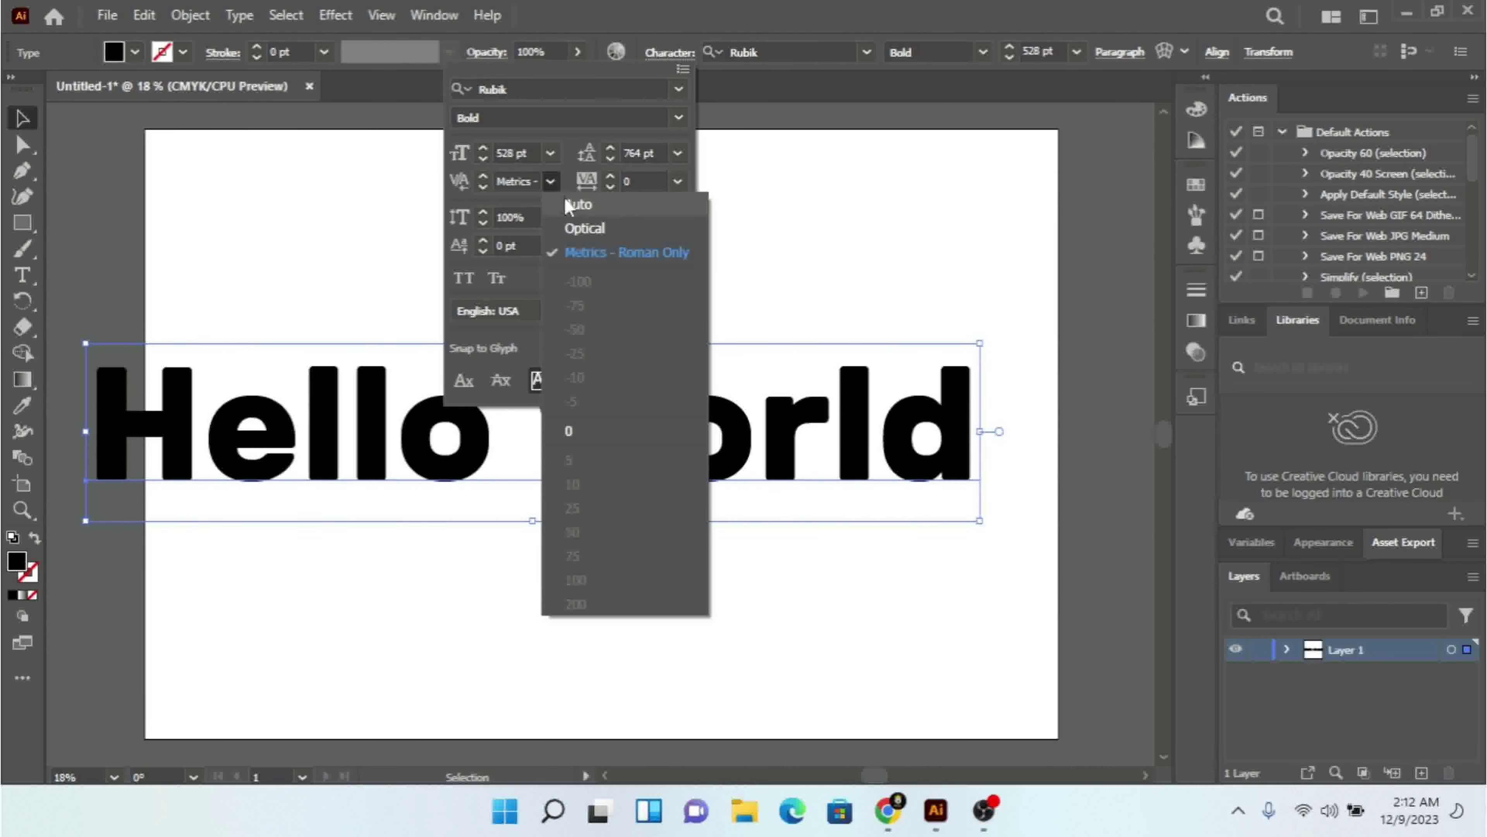
click(567, 205)
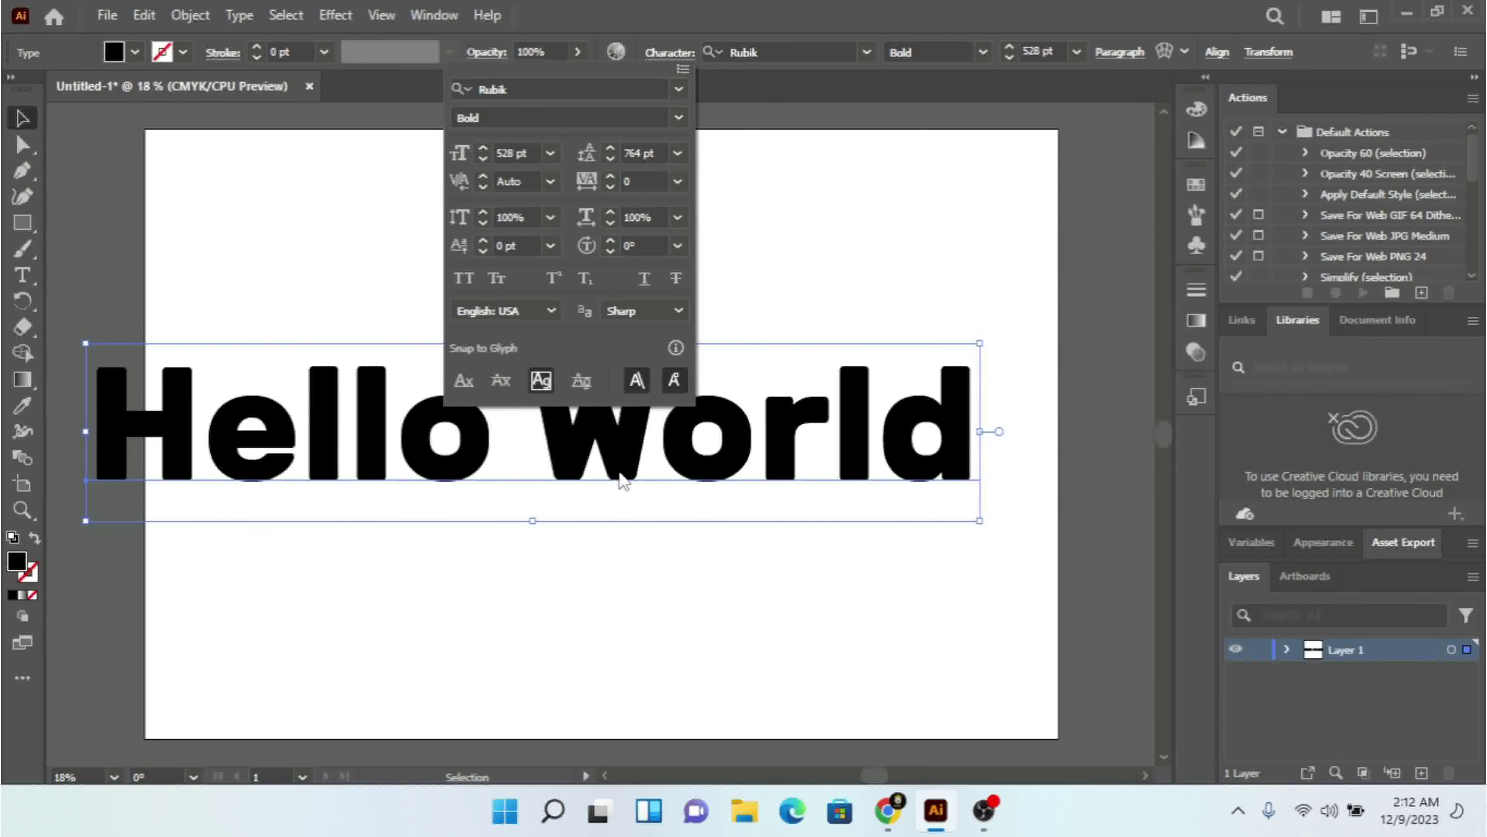
- Increase the Hello World character tracking to 83 to widen the letter spacing
click(610, 177)
click(610, 177)
click(610, 176)
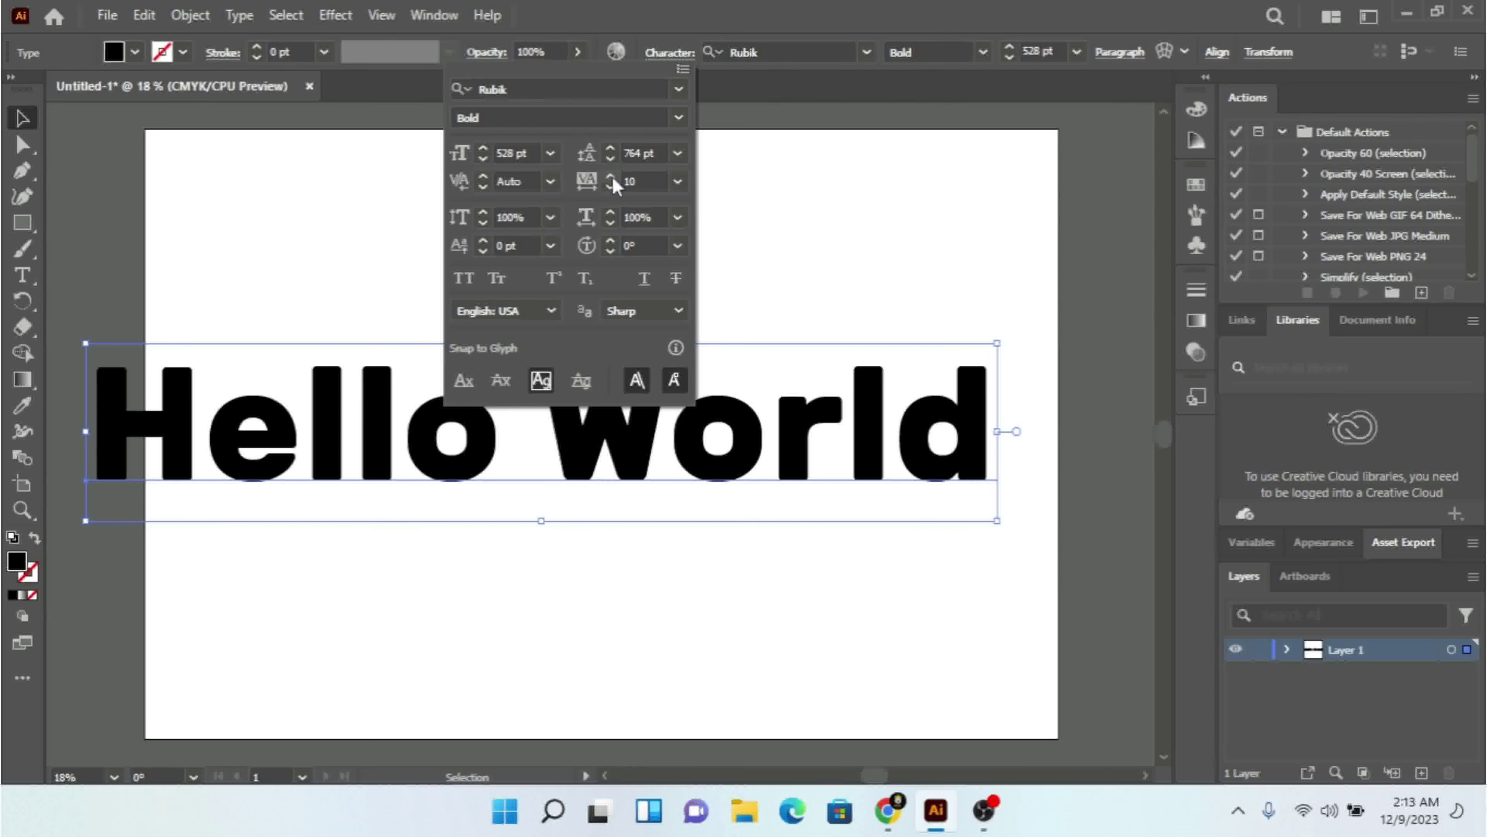
click(610, 176)
click(610, 176)
click(610, 176)
click(610, 177)
click(610, 176)
click(610, 177)
click(610, 177)
click(610, 177)
click(611, 177)
click(610, 177)
click(611, 177)
click(611, 177)
click(611, 177)
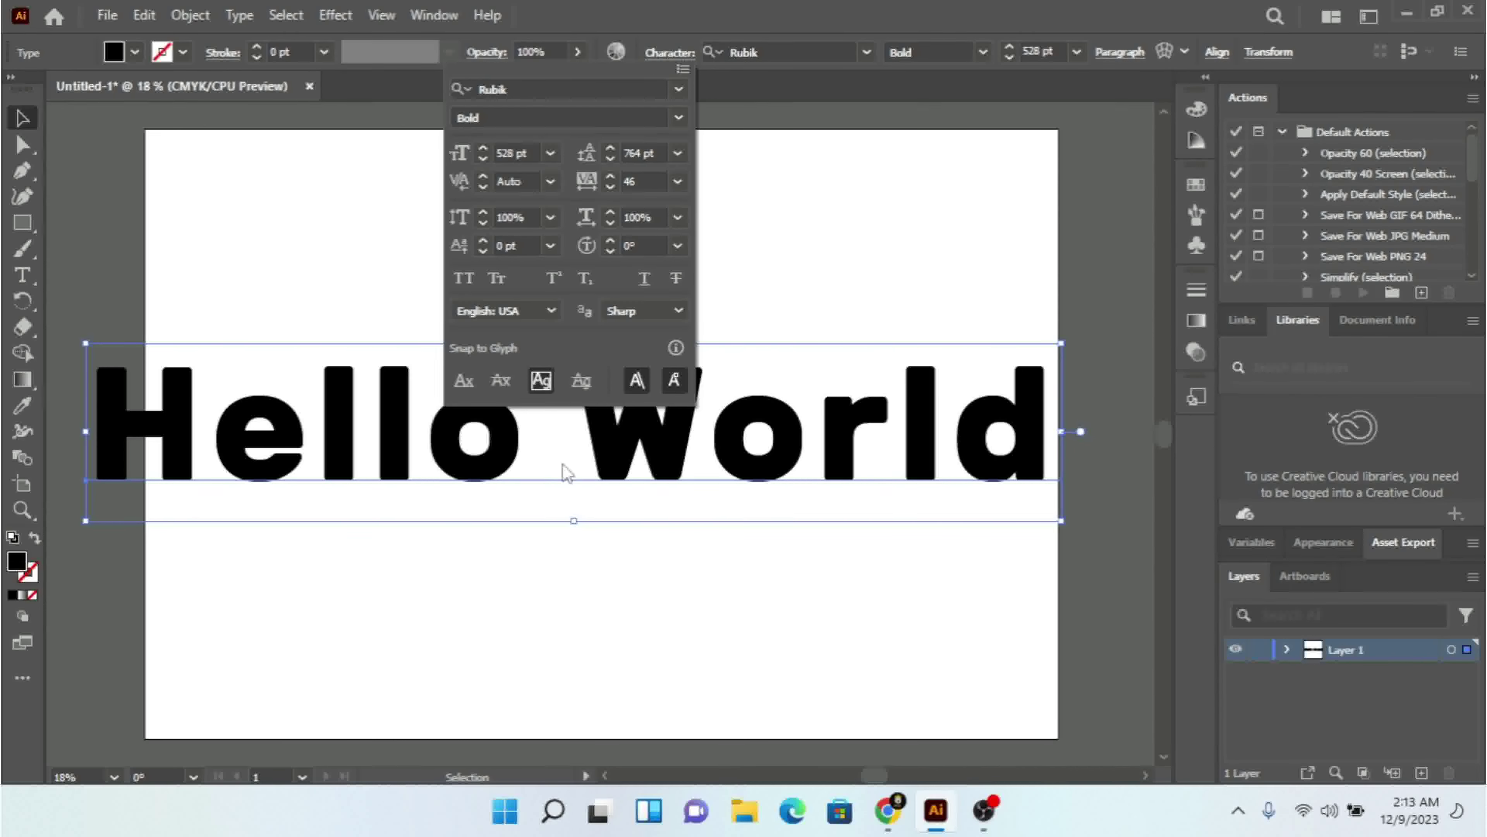
click(612, 177)
click(610, 177)
click(610, 177)
click(611, 177)
click(610, 177)
click(610, 177)
click(610, 177)
click(611, 177)
click(610, 177)
click(610, 177)
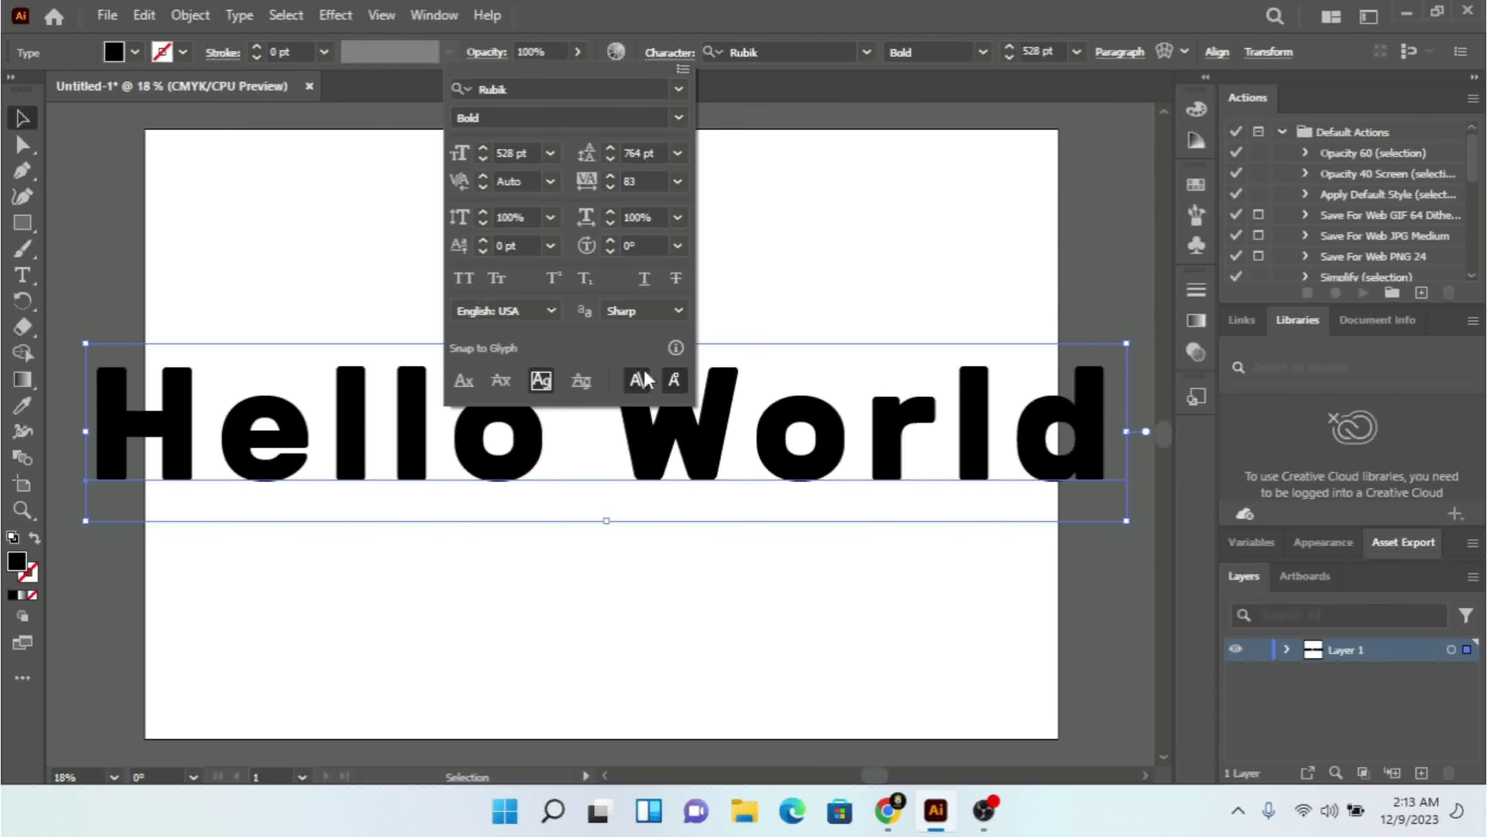
- Set the Hello World vertical scale to 107%, keeping horizontal scale at 100%
click(485, 214)
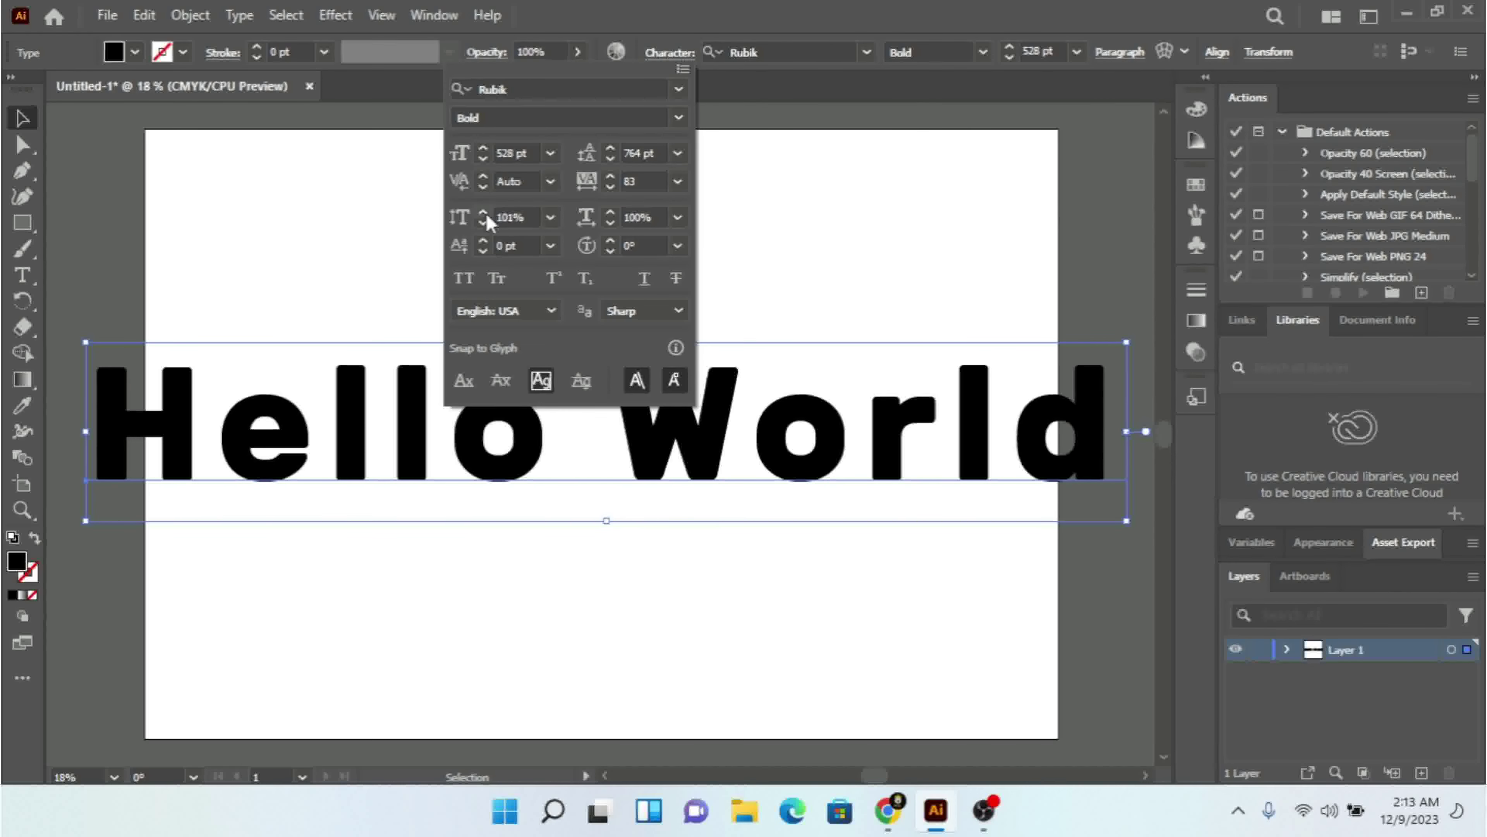
click(463, 218)
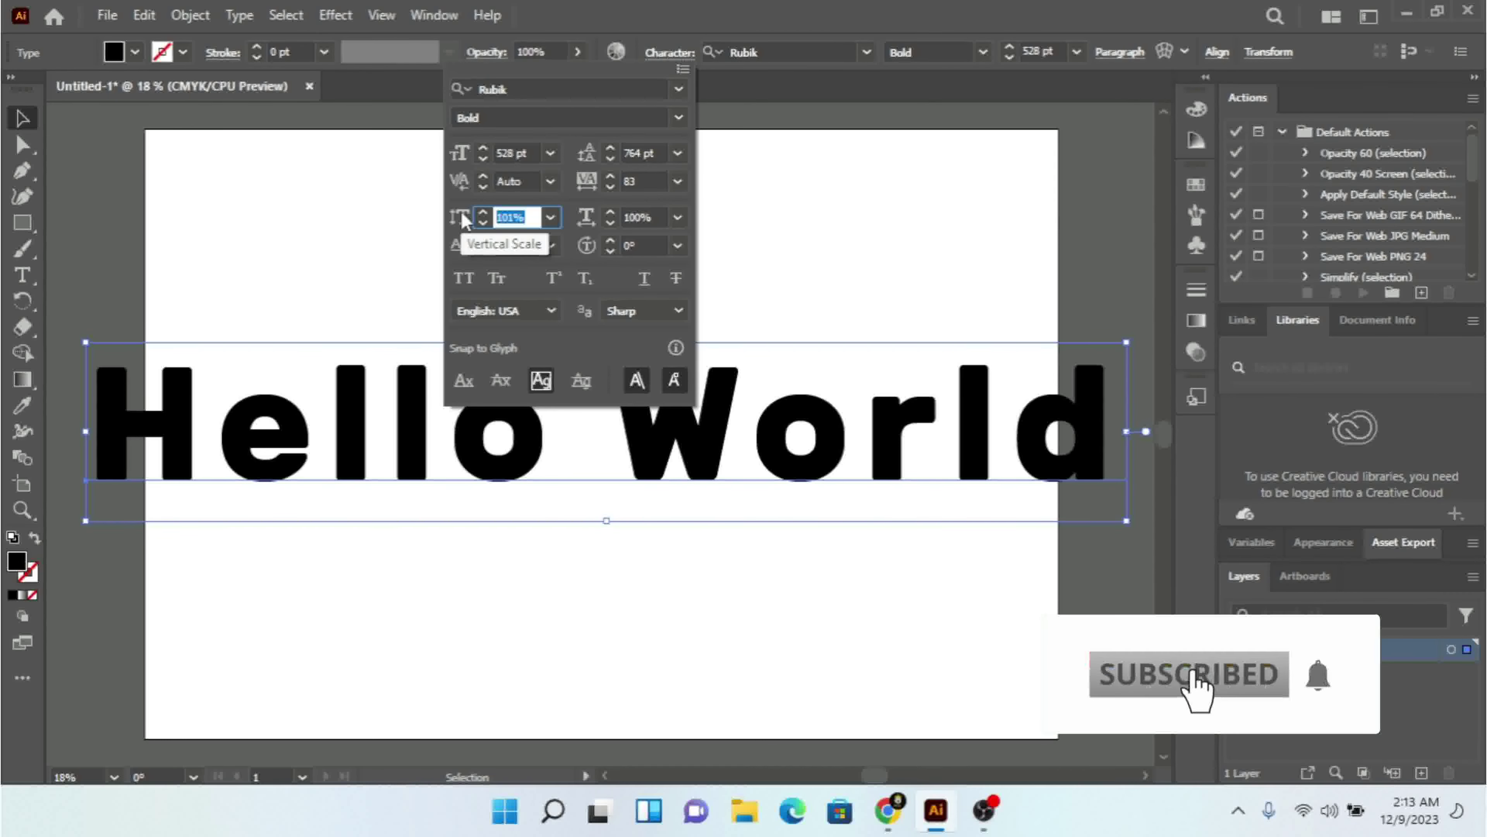
click(483, 214)
click(483, 215)
click(483, 215)
click(483, 214)
click(482, 215)
click(482, 215)
click(483, 215)
click(483, 214)
click(483, 215)
click(482, 215)
click(482, 215)
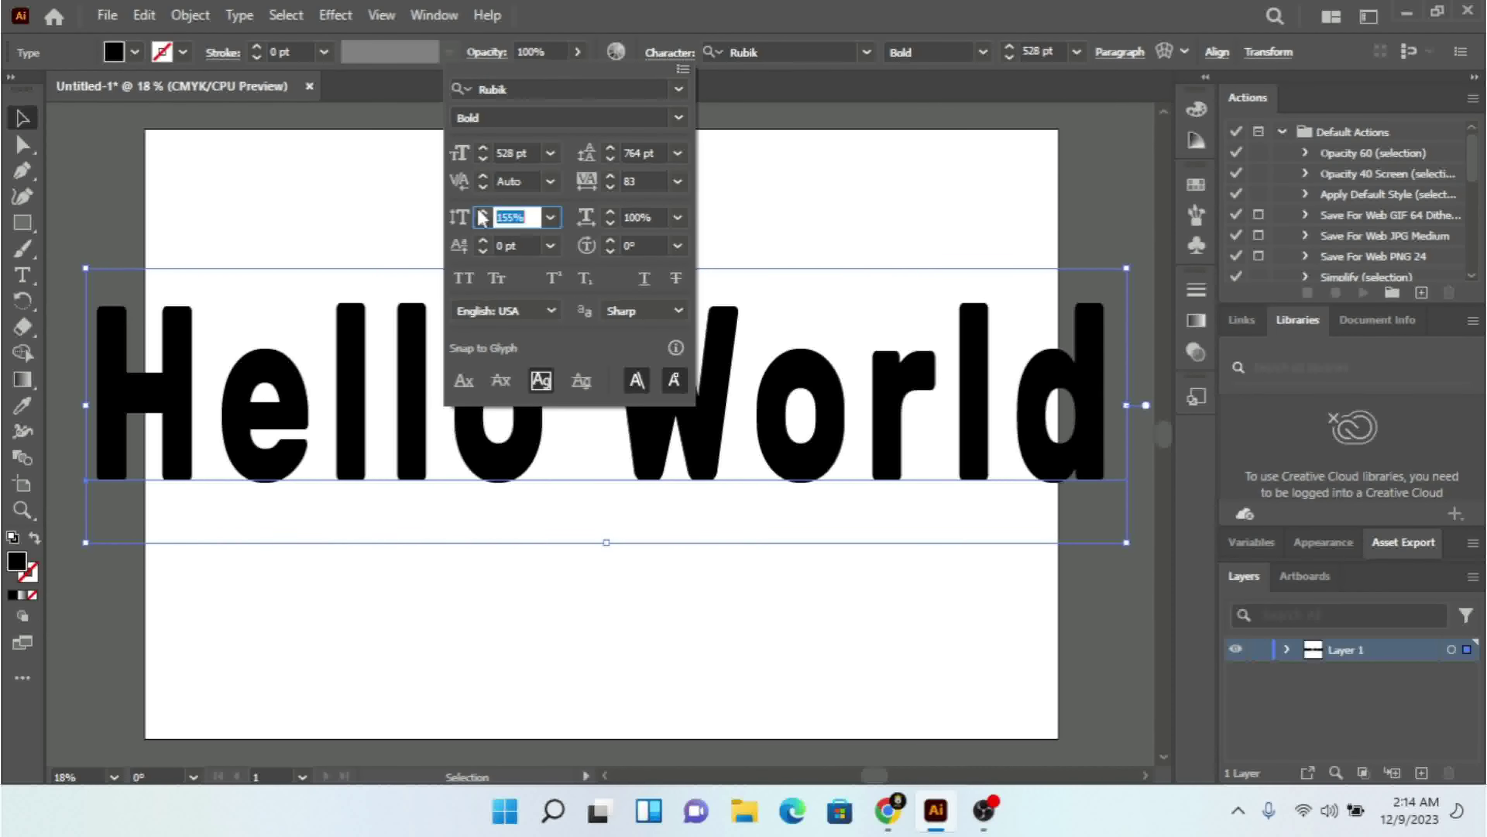
click(482, 215)
click(483, 215)
click(482, 214)
click(482, 214)
click(482, 215)
click(483, 214)
click(483, 214)
click(483, 215)
click(482, 214)
click(483, 215)
click(483, 214)
click(482, 215)
click(483, 215)
click(483, 215)
click(482, 214)
click(482, 215)
key(Down)
key(Down)
key(Down)
key(Down)
key(Down)
key(Down)
key(Down)
key(Down)
key(Down)
key(Down)
key(Down)
key(Down)
key(Down)
key(Down)
key(Down)
key(Down)
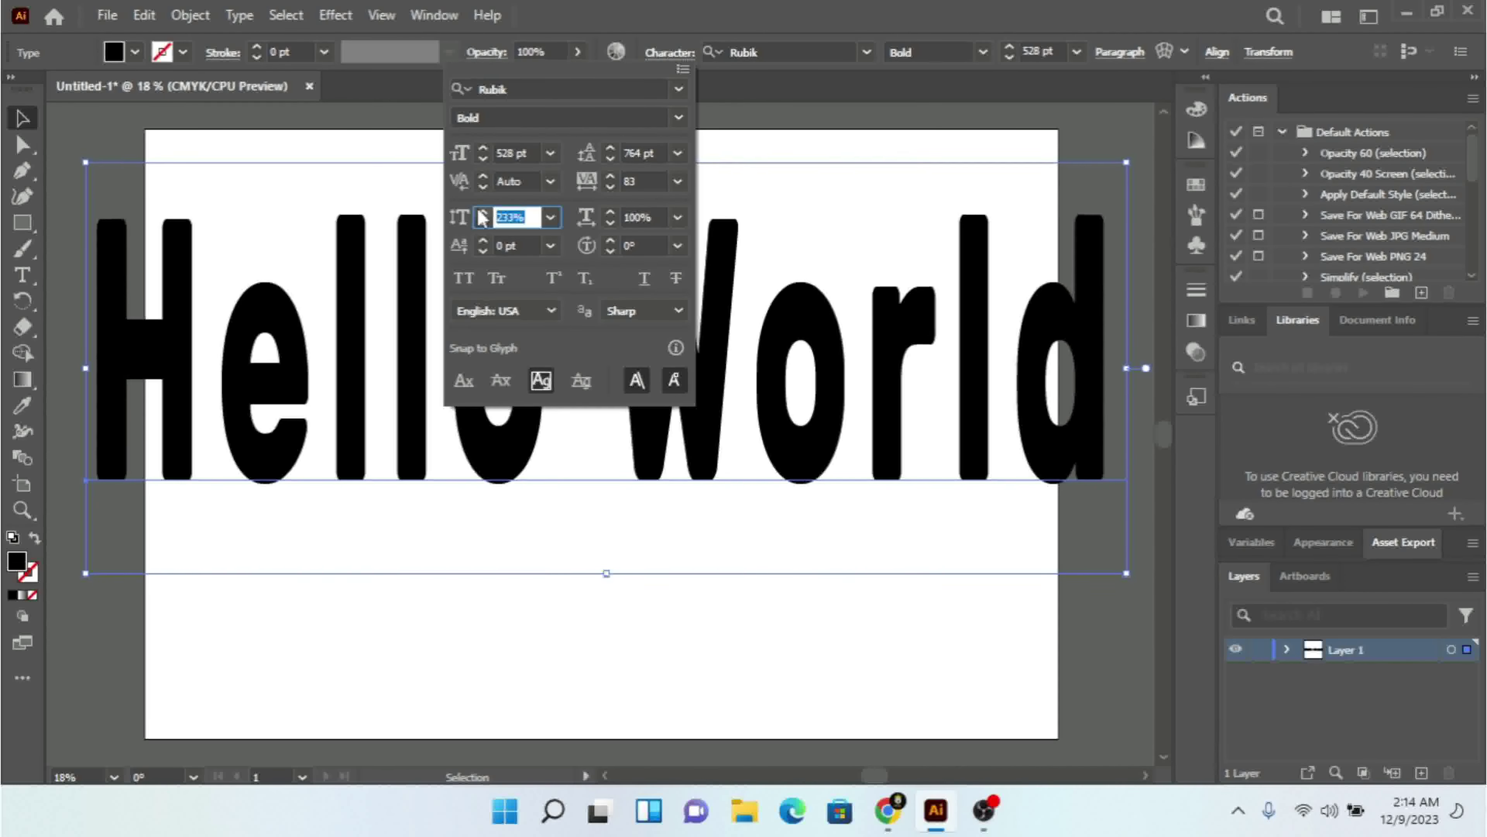
key(Down)
key(Down)
key(Down)
key(Down)
key(Down)
key(Down)
key(Down)
key(Down)
key(Down)
key(Down)
key(Down)
key(Down)
key(Down)
key(Down)
key(Down)
key(Down)
key(Down)
key(Down)
key(Down)
key(Down)
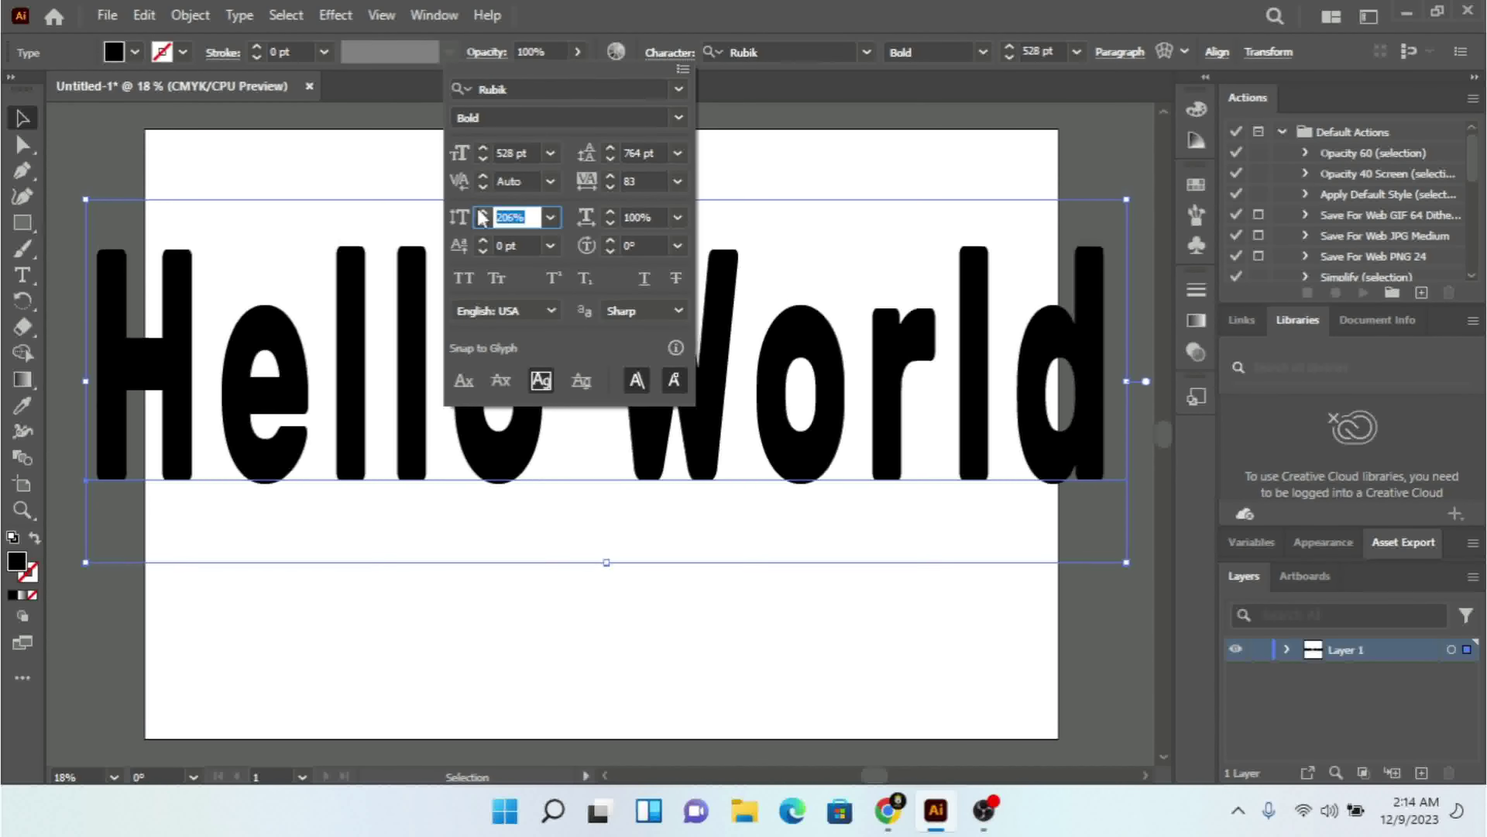
key(Down)
key(Down)
key(Down)
key(Down)
key(Down)
key(Down)
key(Down)
key(Down)
key(Down)
key(Down)
key(Down)
key(Down)
key(Down)
key(Down)
key(Down)
key(Down)
key(Down)
key(Down)
key(Down)
key(Down)
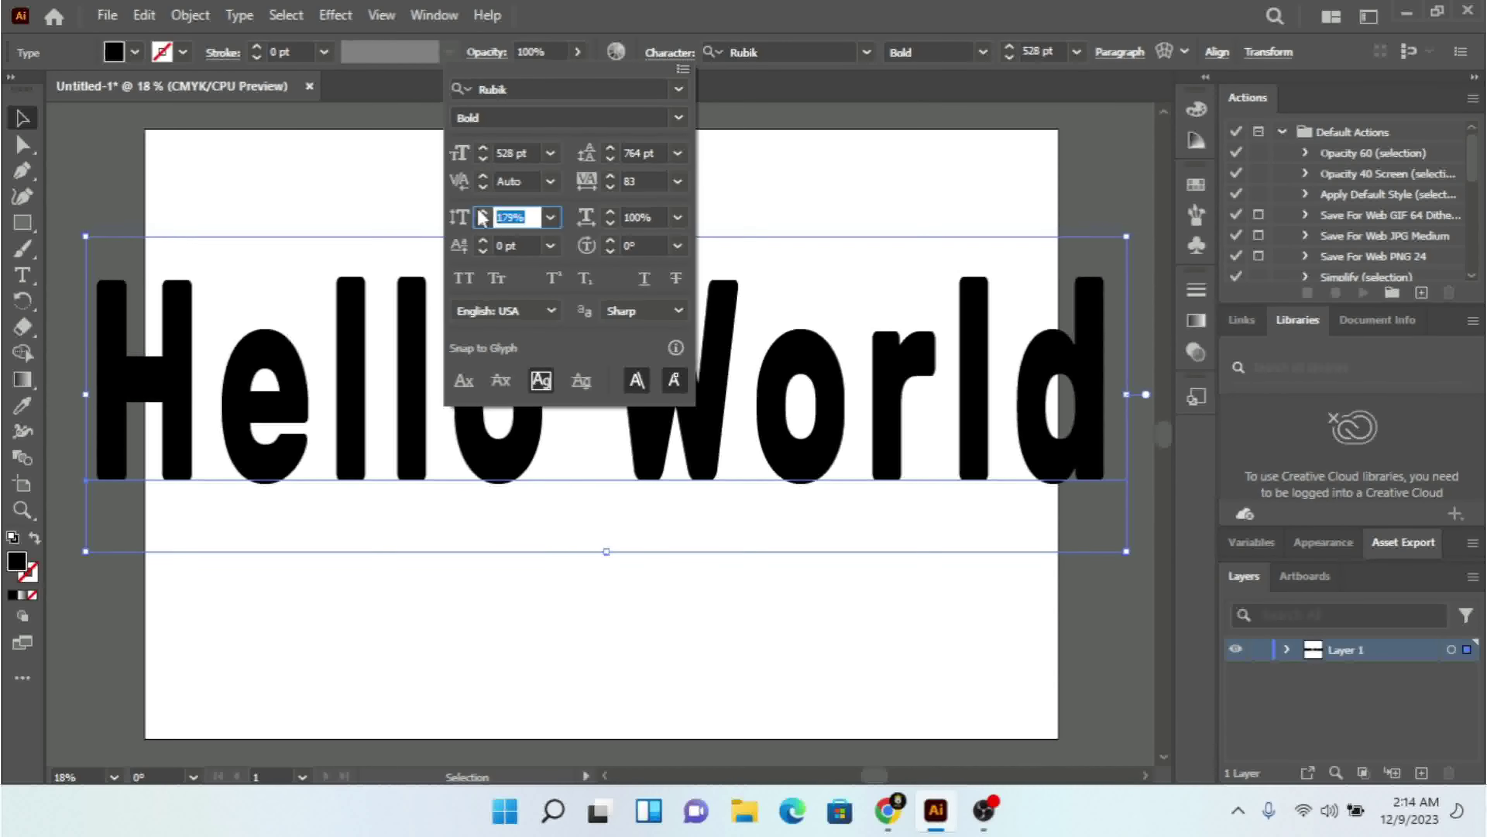
key(Down)
key(Down)
key(Down)
key(Down)
key(Down)
key(Down)
key(Down)
key(Down)
key(Down)
key(Down)
key(Down)
key(Down)
key(Down)
key(Down)
key(Down)
key(Down)
key(Down)
key(Down)
key(Down)
key(Down)
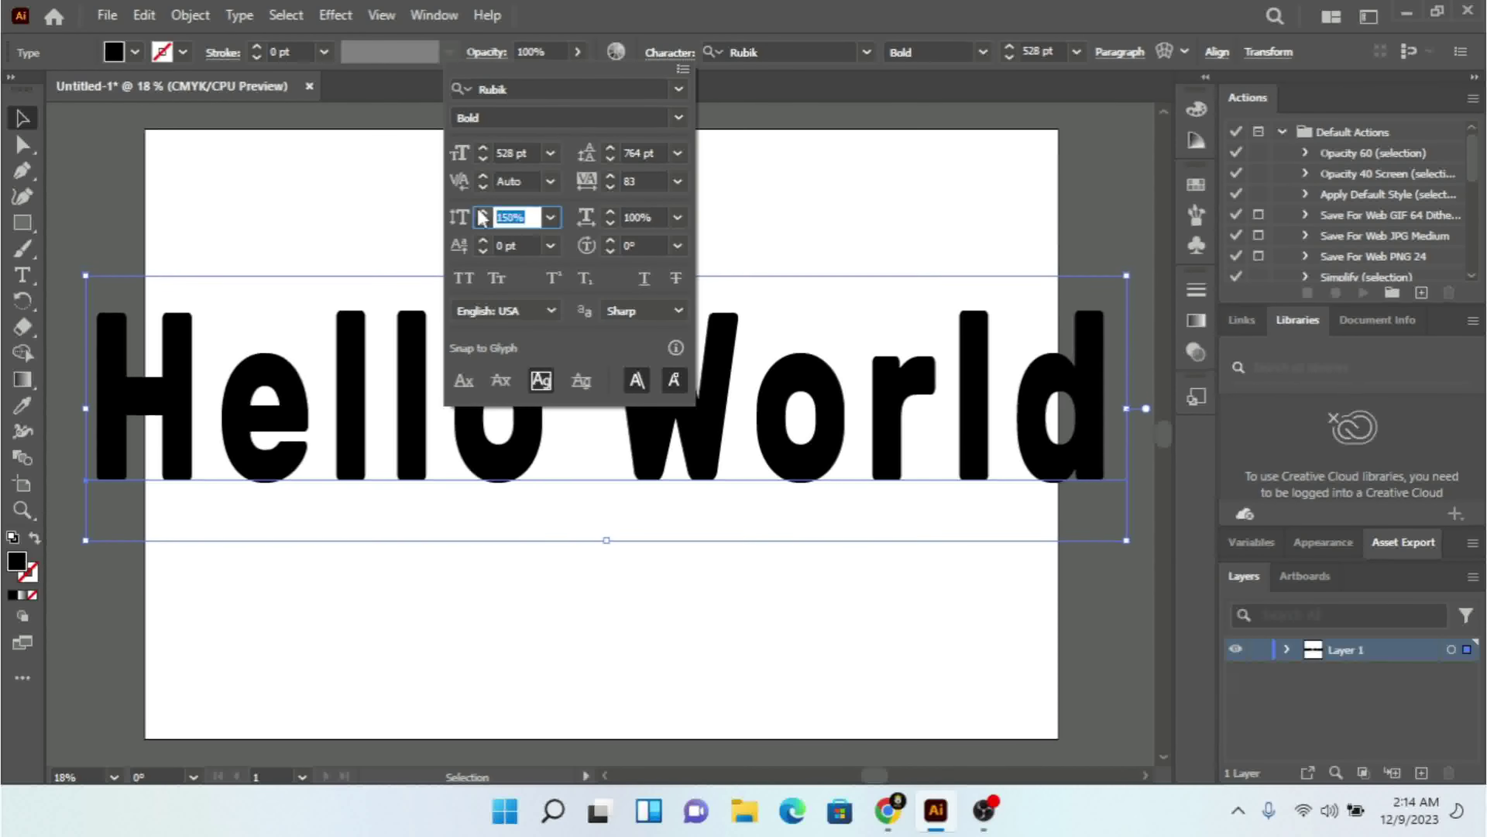
key(Down)
key(Down)
key(Down)
key(Down)
key(Down)
key(Down)
key(Down)
key(Down)
key(Down)
key(Down)
key(Down)
key(Down)
key(Down)
key(Down)
key(Down)
key(Down)
key(Down)
key(Down)
key(Down)
key(Down)
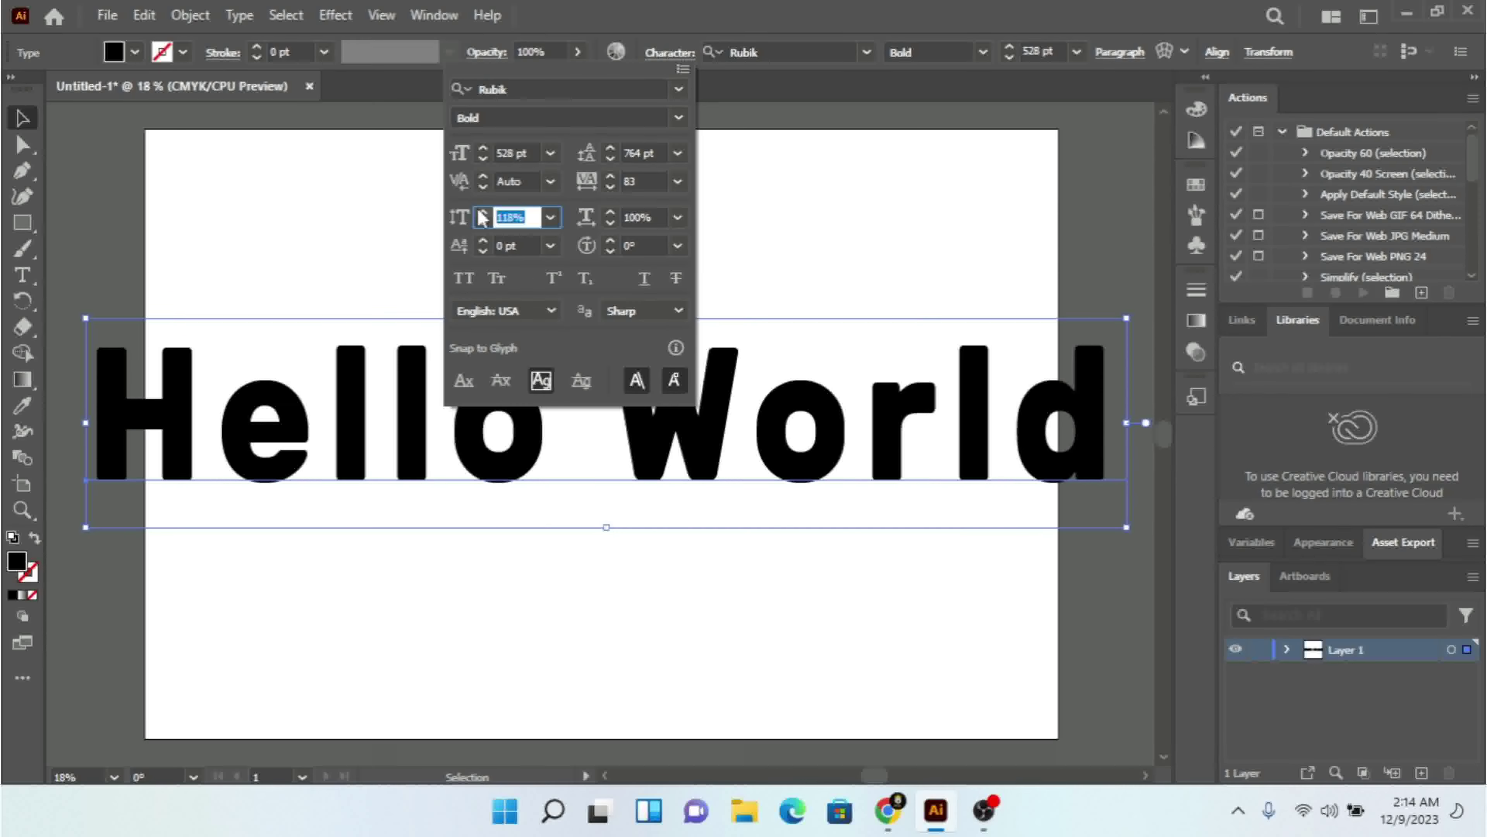
key(Down)
key(Down)
key(Down)
key(Down)
key(Down)
key(Down)
key(Down)
key(Down)
key(Down)
key(Down)
key(Down)
key(Down)
key(Down)
key(Down)
key(Down)
key(Down)
key(Down)
key(Down)
key(Down)
key(Down)
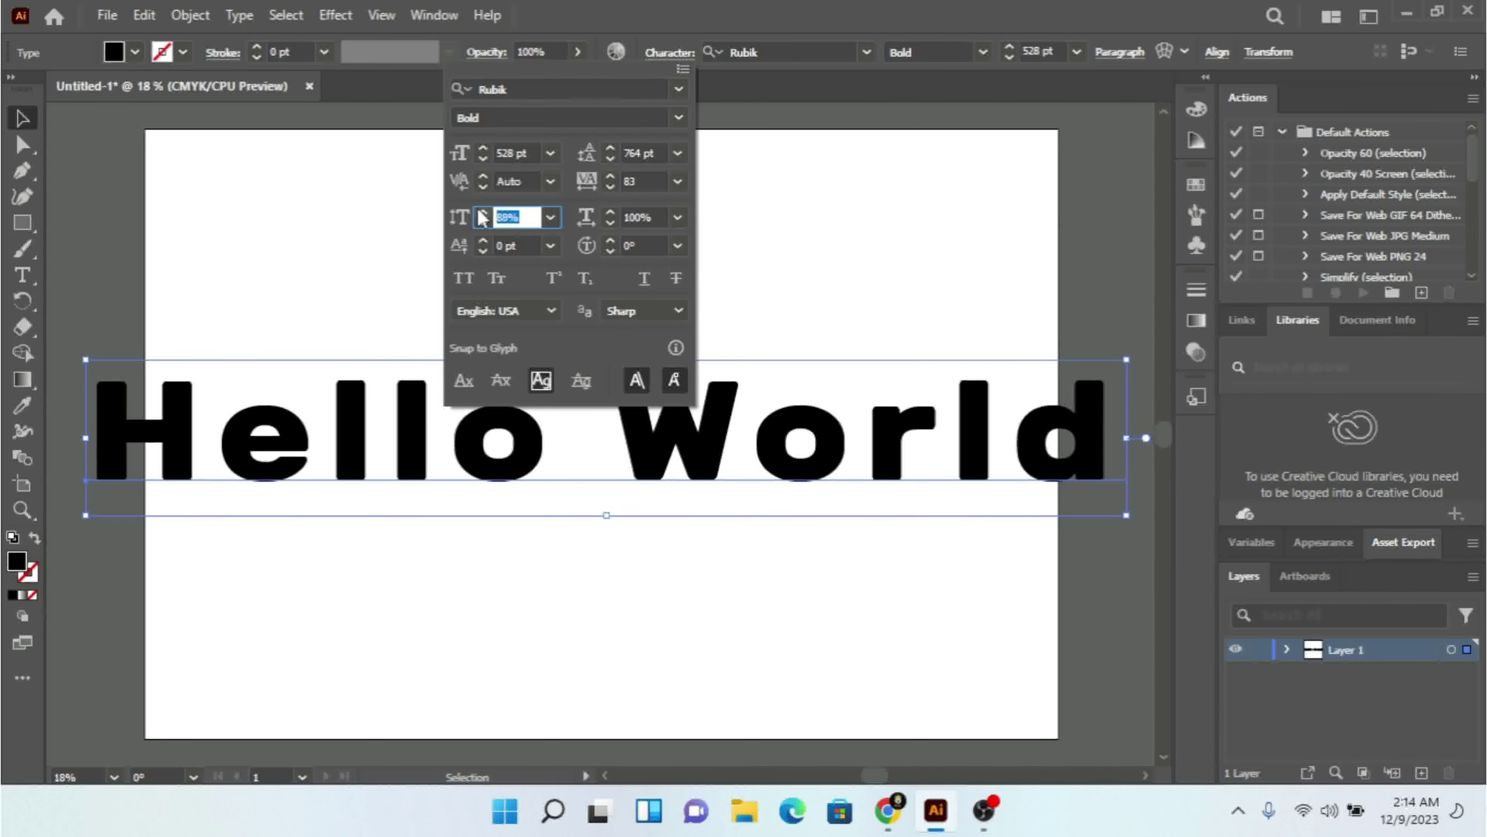
key(Down)
key(Down)
key(Down)
key(Down)
key(Down)
key(Down)
key(Down)
key(Down)
key(Down)
key(Down)
key(Down)
key(Down)
key(Down)
key(Down)
key(Down)
key(Down)
key(Down)
key(Down)
key(Down)
key(Down)
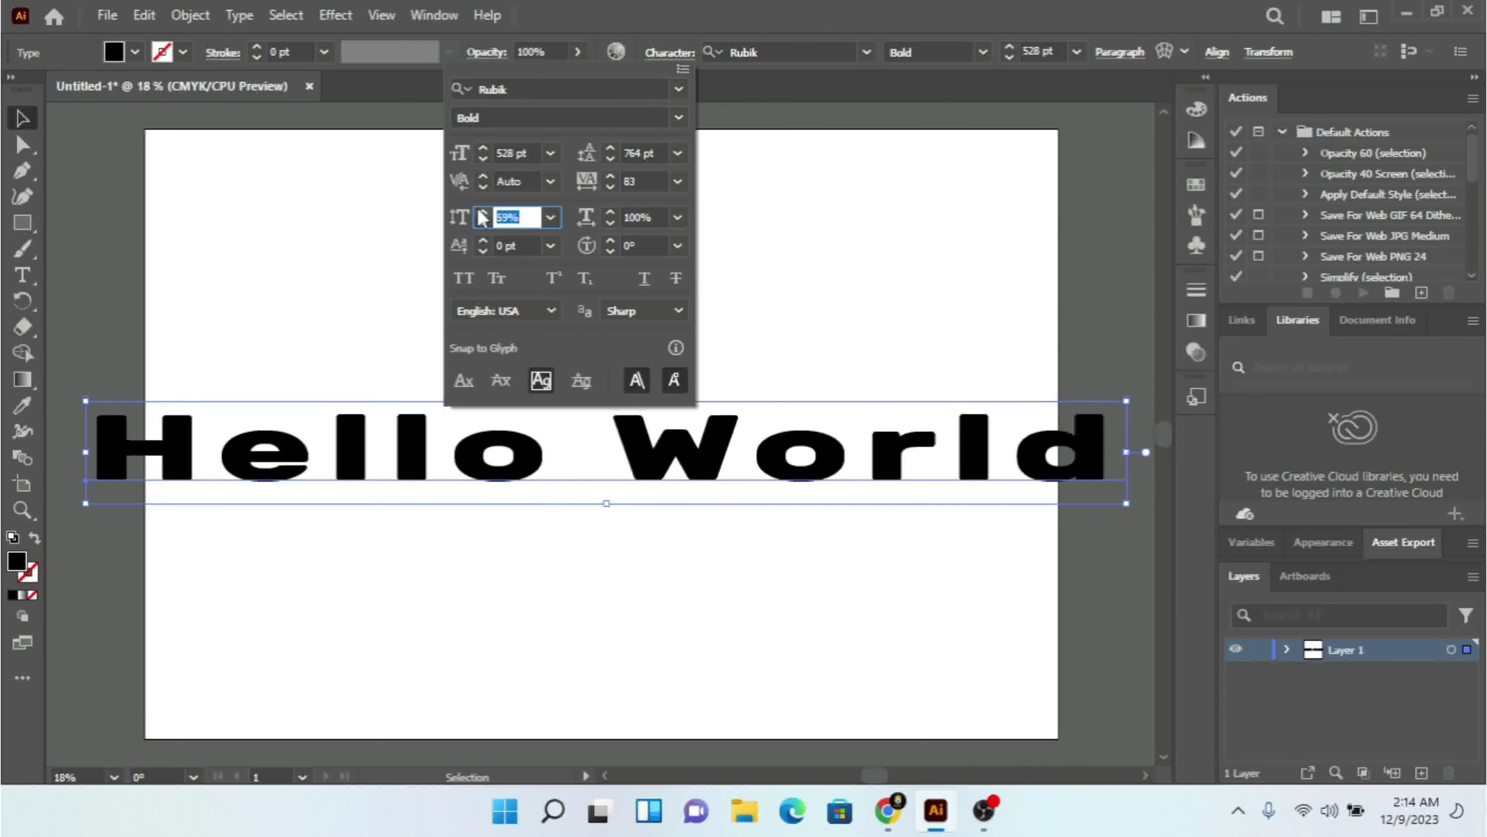
key(Up)
key(Up)
key(Up)
key(Up)
key(Up)
key(Up)
key(Up)
key(Up)
key(Up)
key(Up)
key(Up)
key(Up)
key(Up)
key(Up)
key(Up)
key(Up)
key(Up)
key(Up)
key(Up)
key(Up)
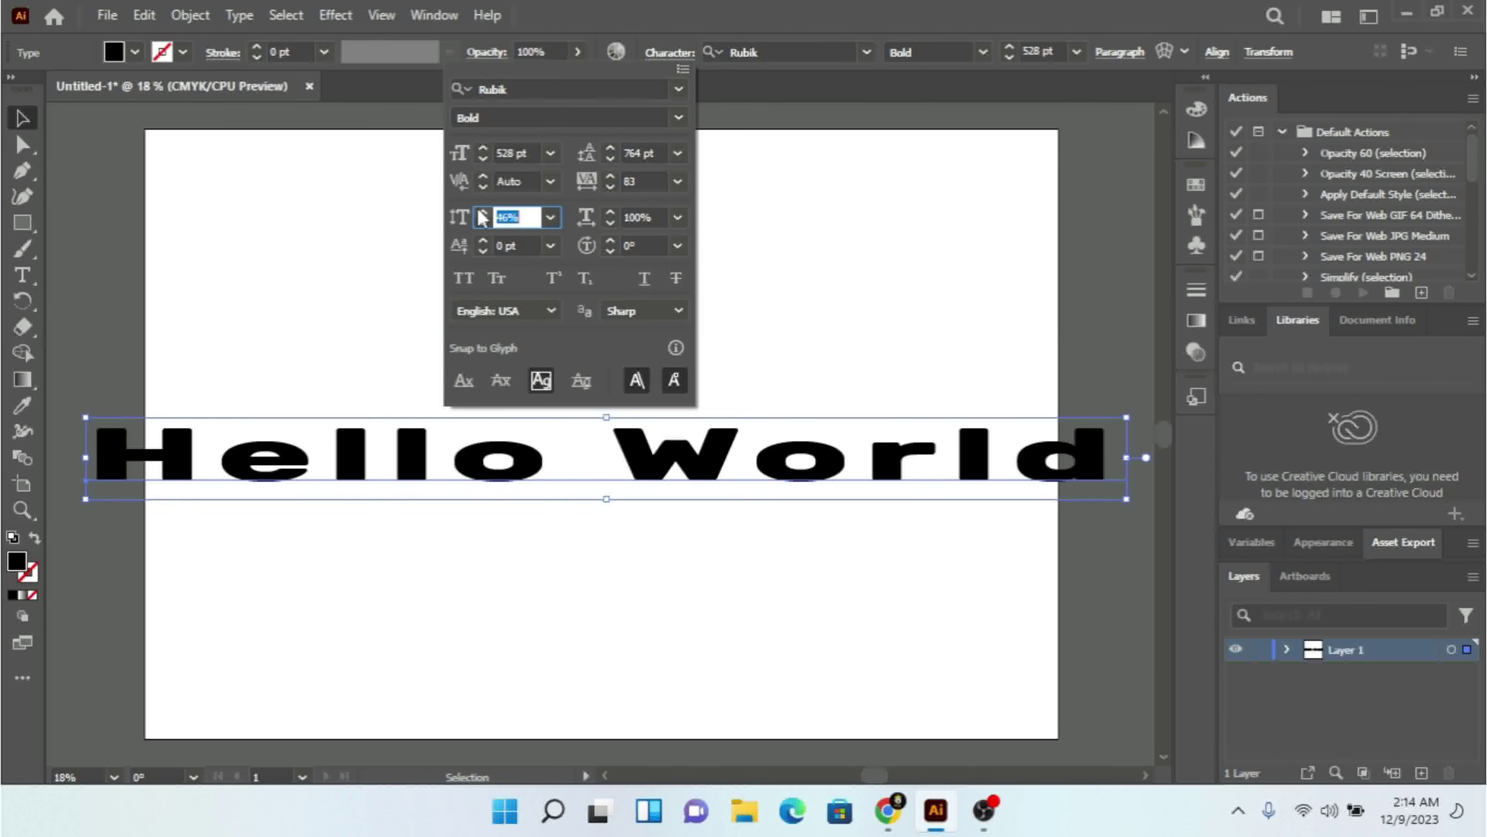
key(Up)
key(Up)
key(Up)
key(Up)
key(Up)
key(Up)
key(Up)
key(Up)
key(Up)
key(Up)
key(Up)
key(Up)
key(Up)
key(Up)
key(Up)
key(Up)
key(Up)
key(Up)
key(Up)
key(Up)
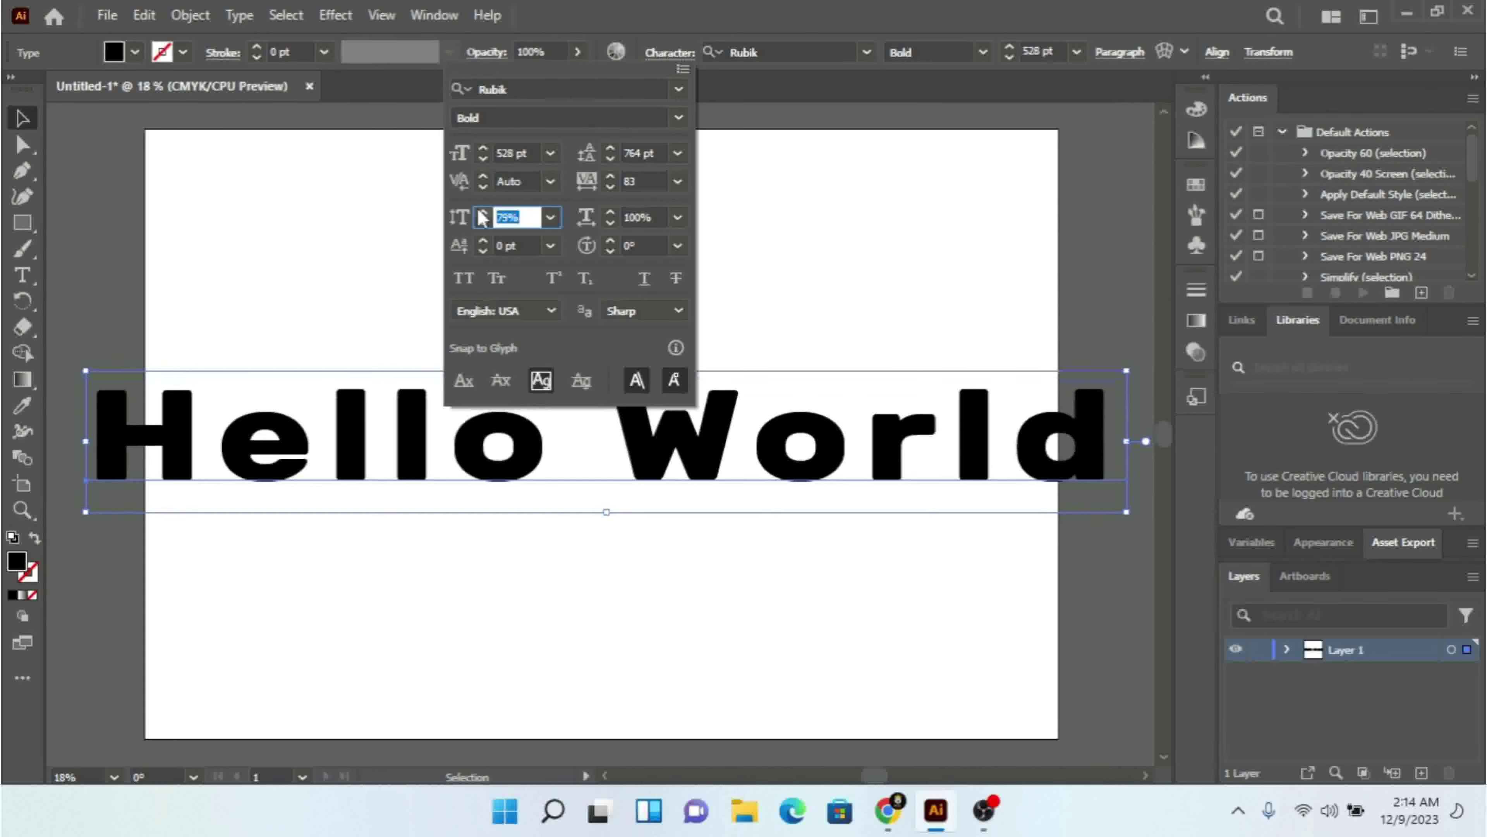
key(Up)
key(Up)
key(Up)
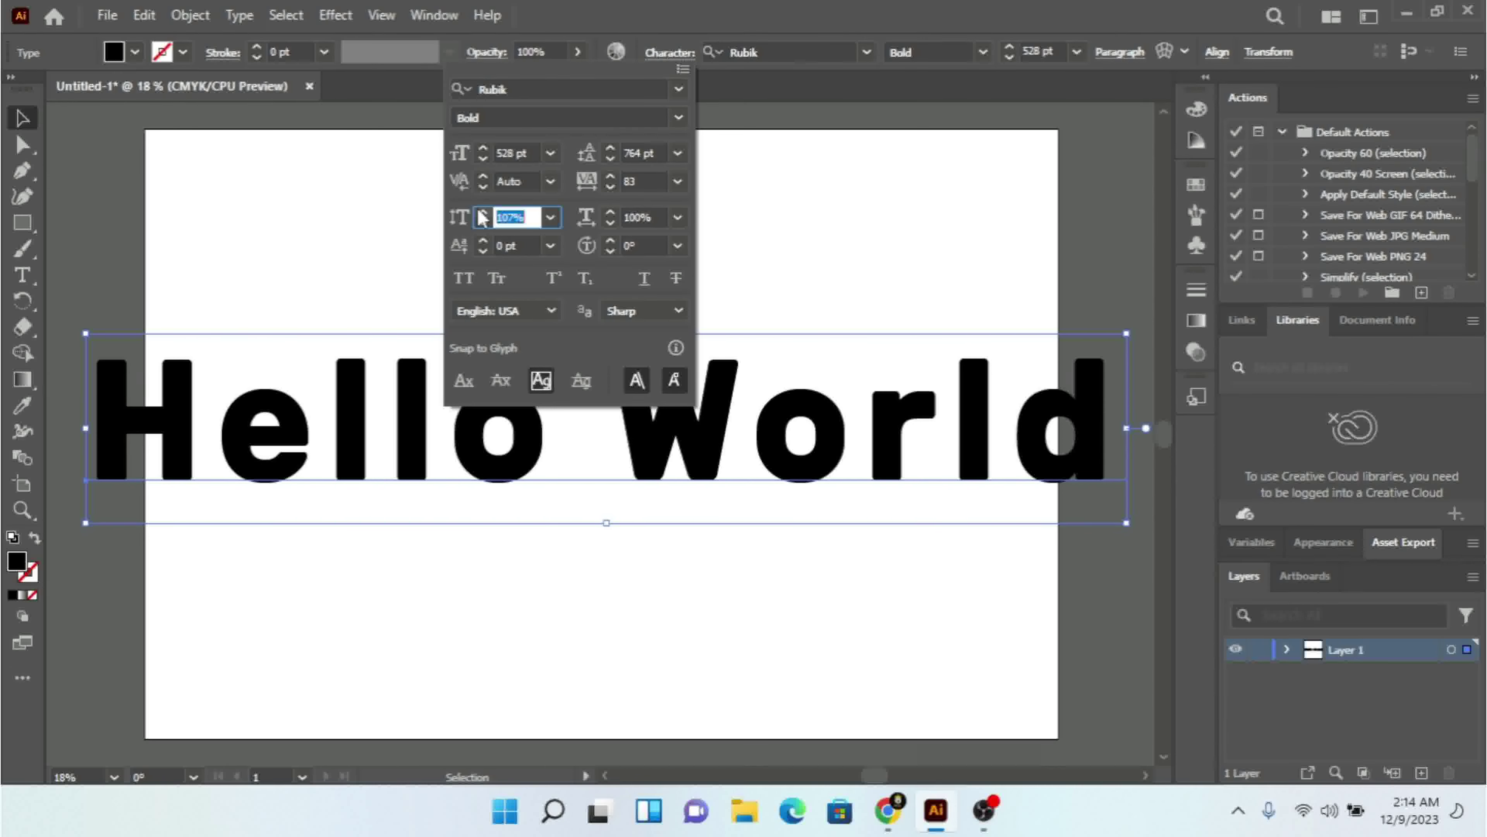
click(636, 217)
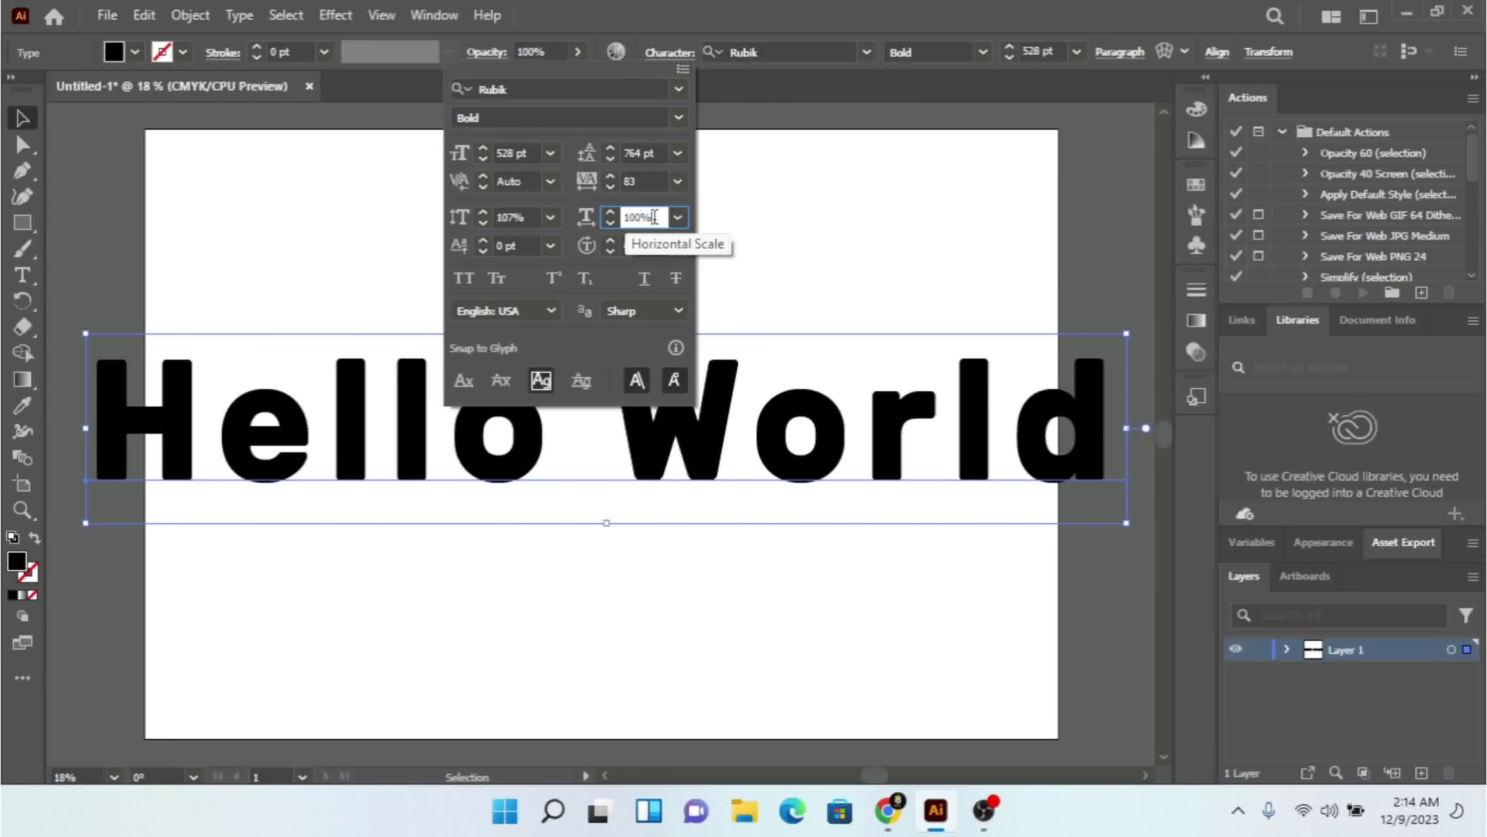
- Widen Hello World to 151% horizontal scale and close the character settings
click(607, 223)
key(Up)
key(Up)
key(Up)
key(Up)
key(Up)
key(Up)
key(Up)
key(Up)
key(Up)
key(Up)
key(Up)
key(Up)
key(Up)
key(Up)
key(Up)
key(Up)
key(Up)
key(Up)
key(Up)
key(Up)
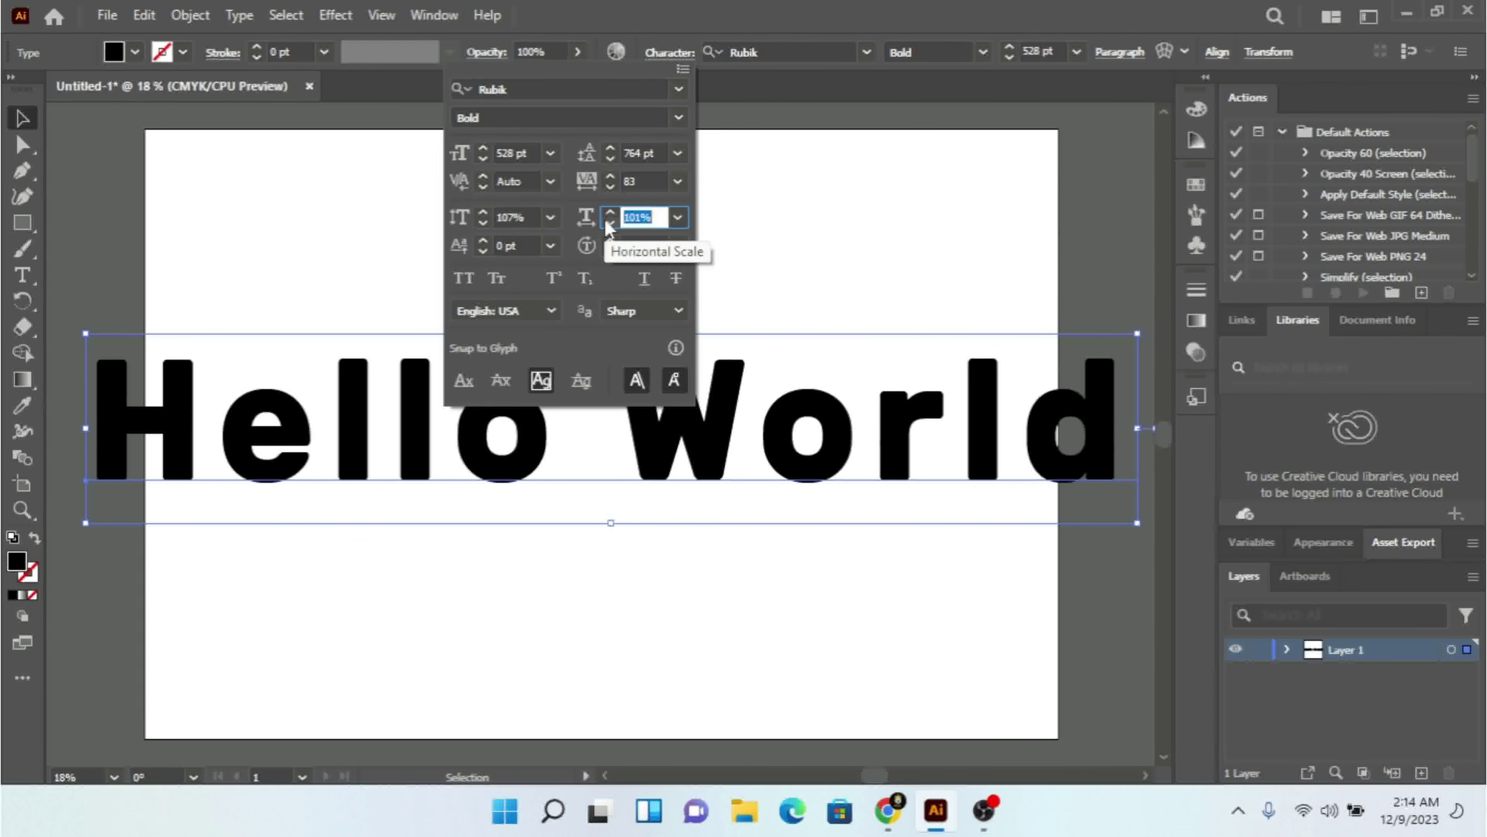
key(Up)
key(Up)
key(Up)
key(Up)
key(Up)
key(Up)
key(Up)
key(Up)
key(Up)
key(Up)
key(Up)
key(Up)
key(Up)
key(Up)
key(Up)
key(Up)
key(Up)
key(Up)
key(Up)
key(Up)
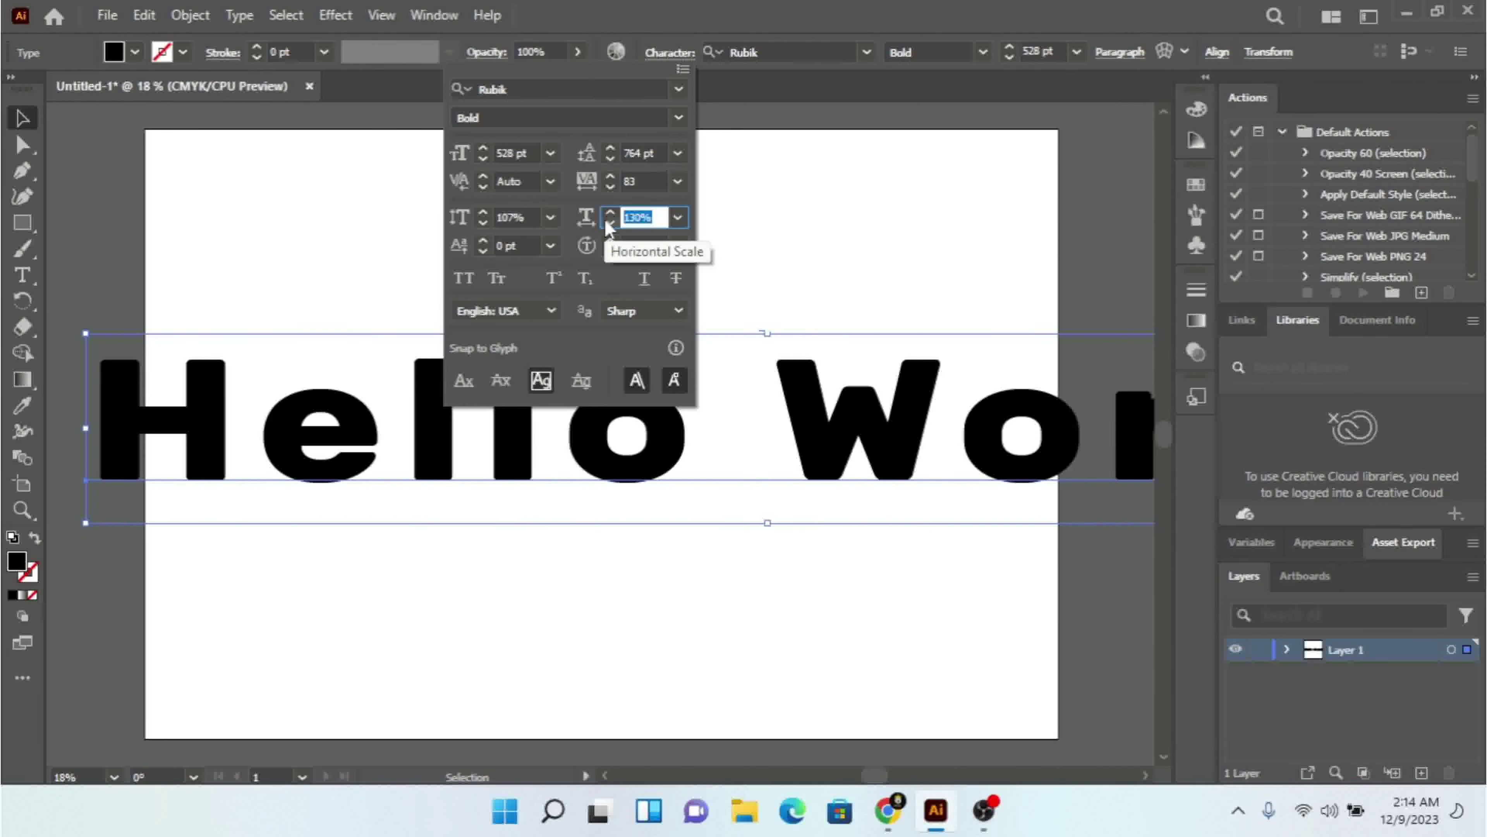
key(Up)
key(Up)
key(Up)
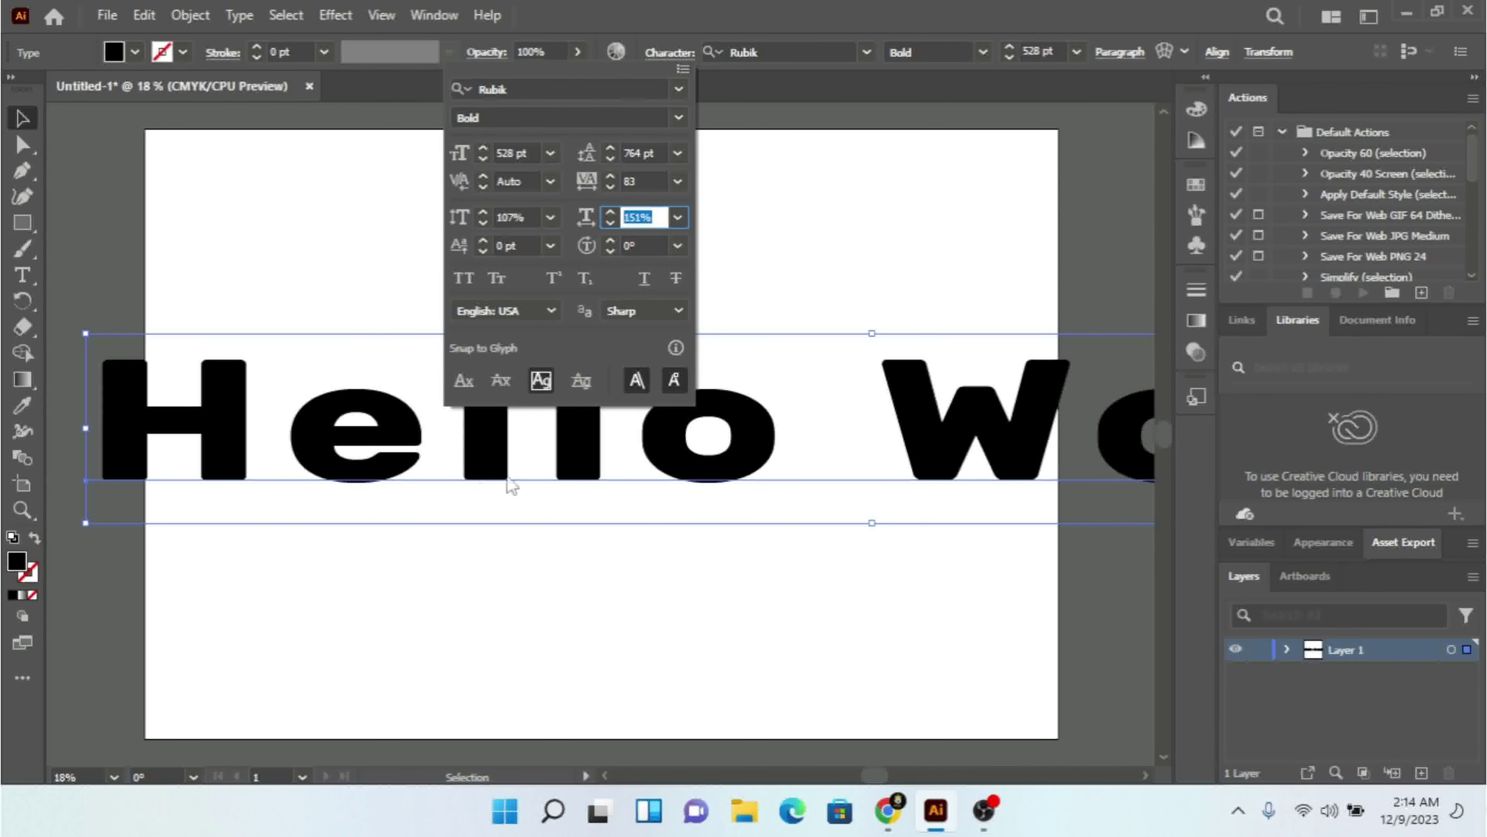
click(487, 479)
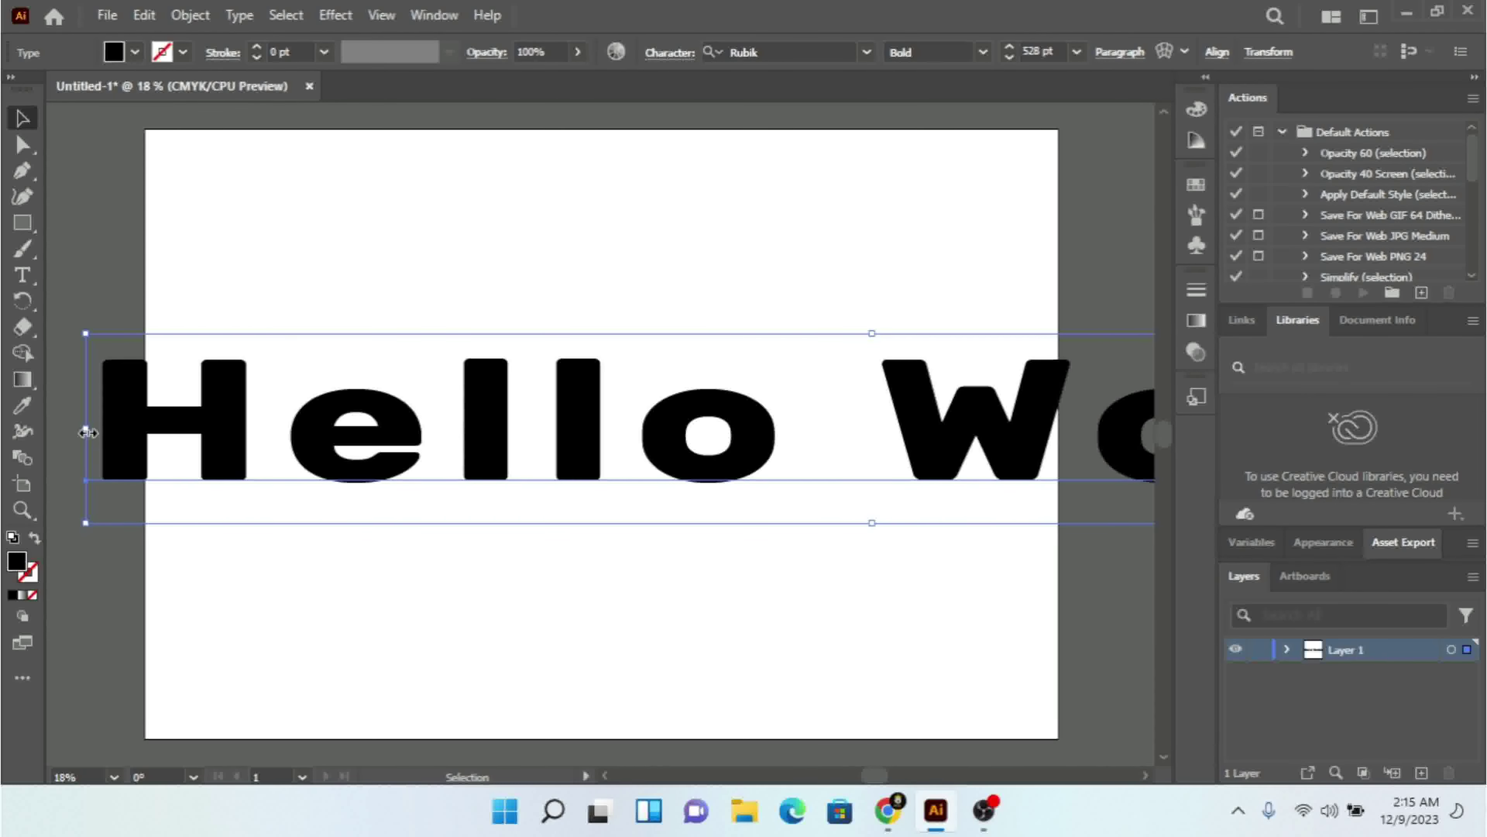
- Resize the Hello World frame by its handles to about 549.7 pt text
mouse_move(88, 432)
mouse_down()
mouse_move(179, 448)
mouse_move(760, 449)
mouse_move(700, 429)
mouse_move(82, 421)
mouse_up()
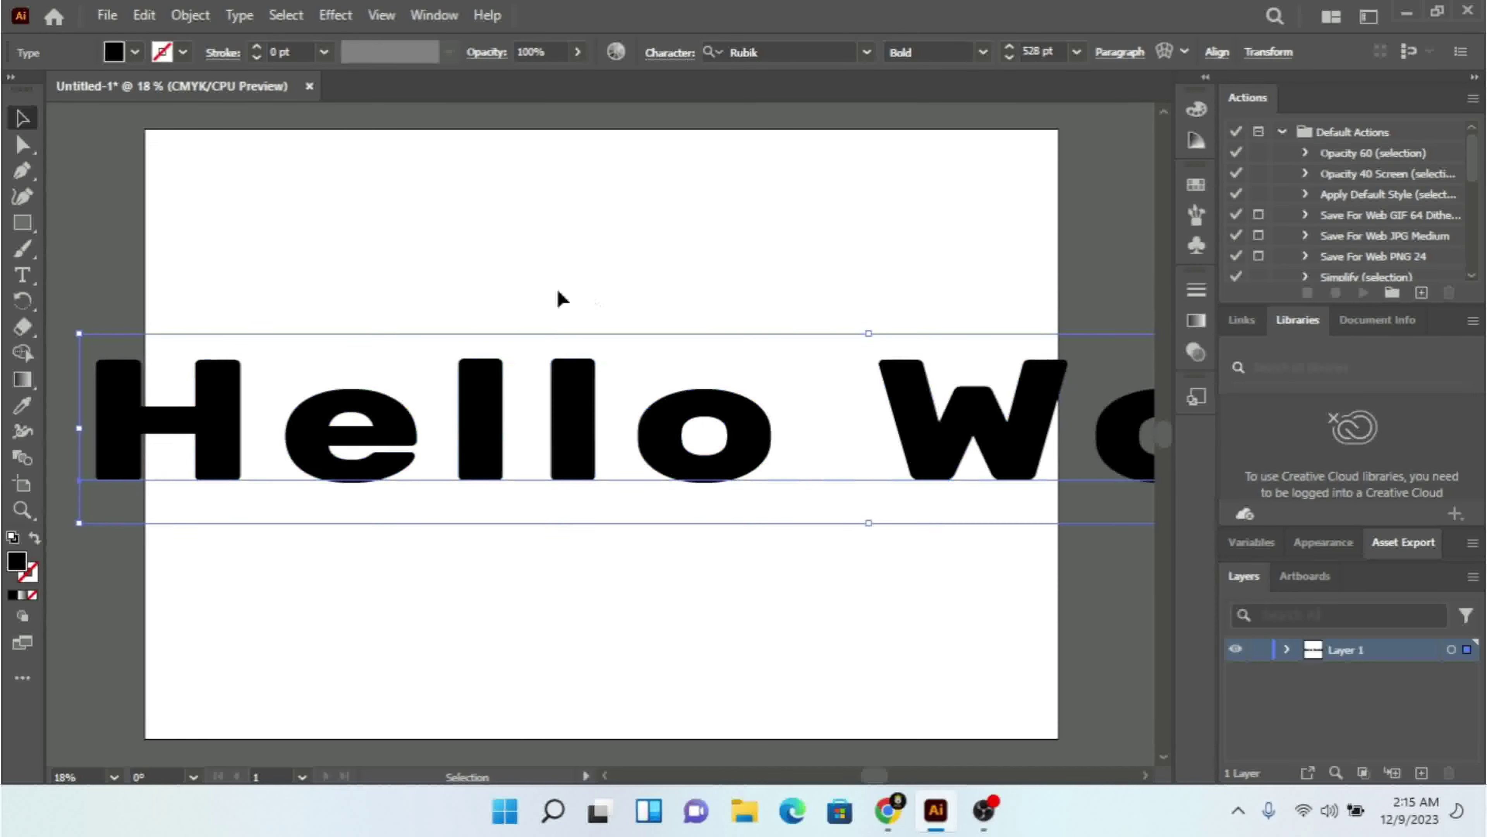
drag(873, 330, 858, 169)
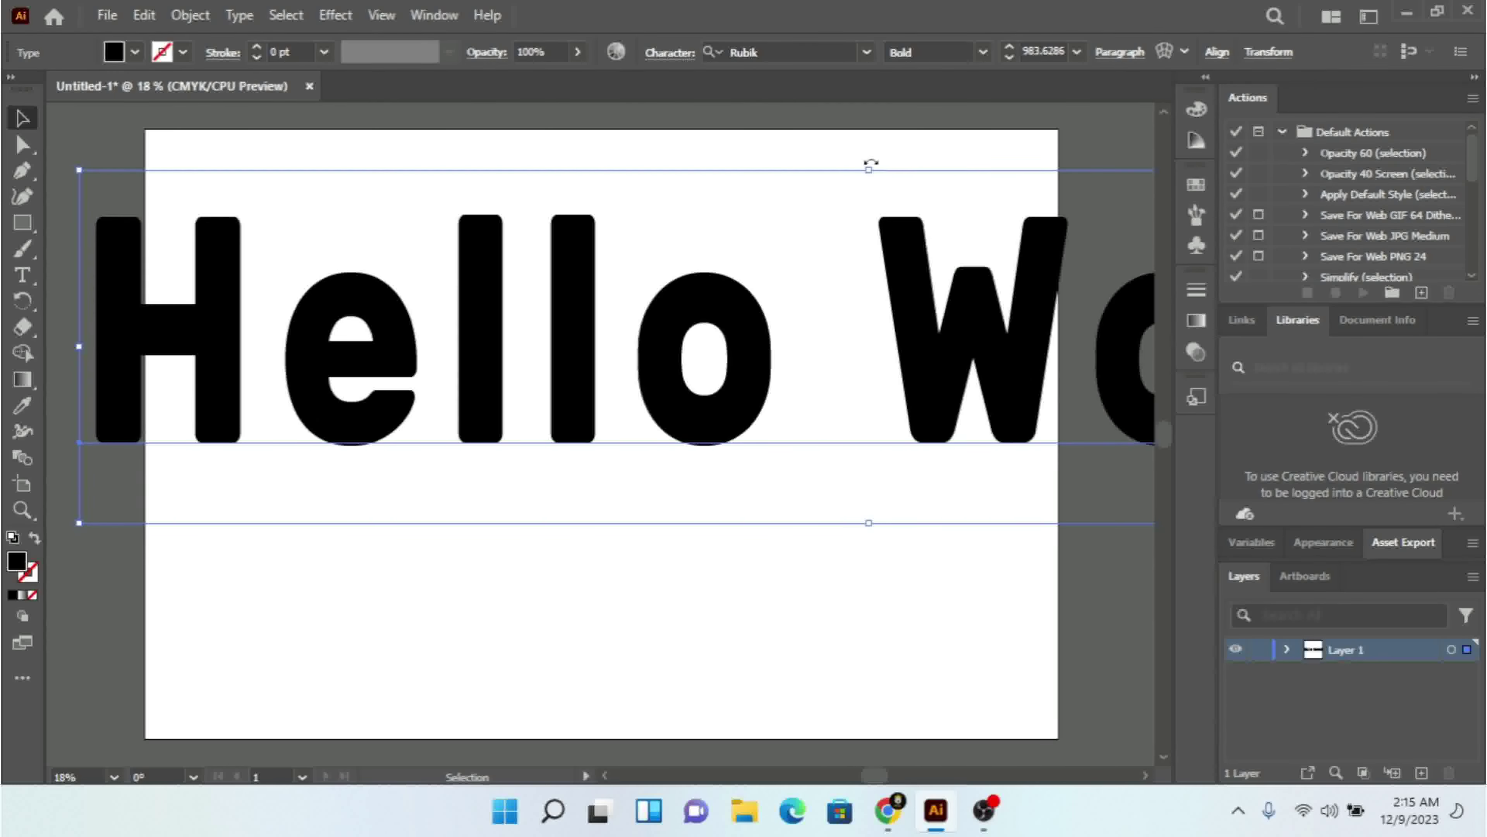
drag(873, 170, 869, 323)
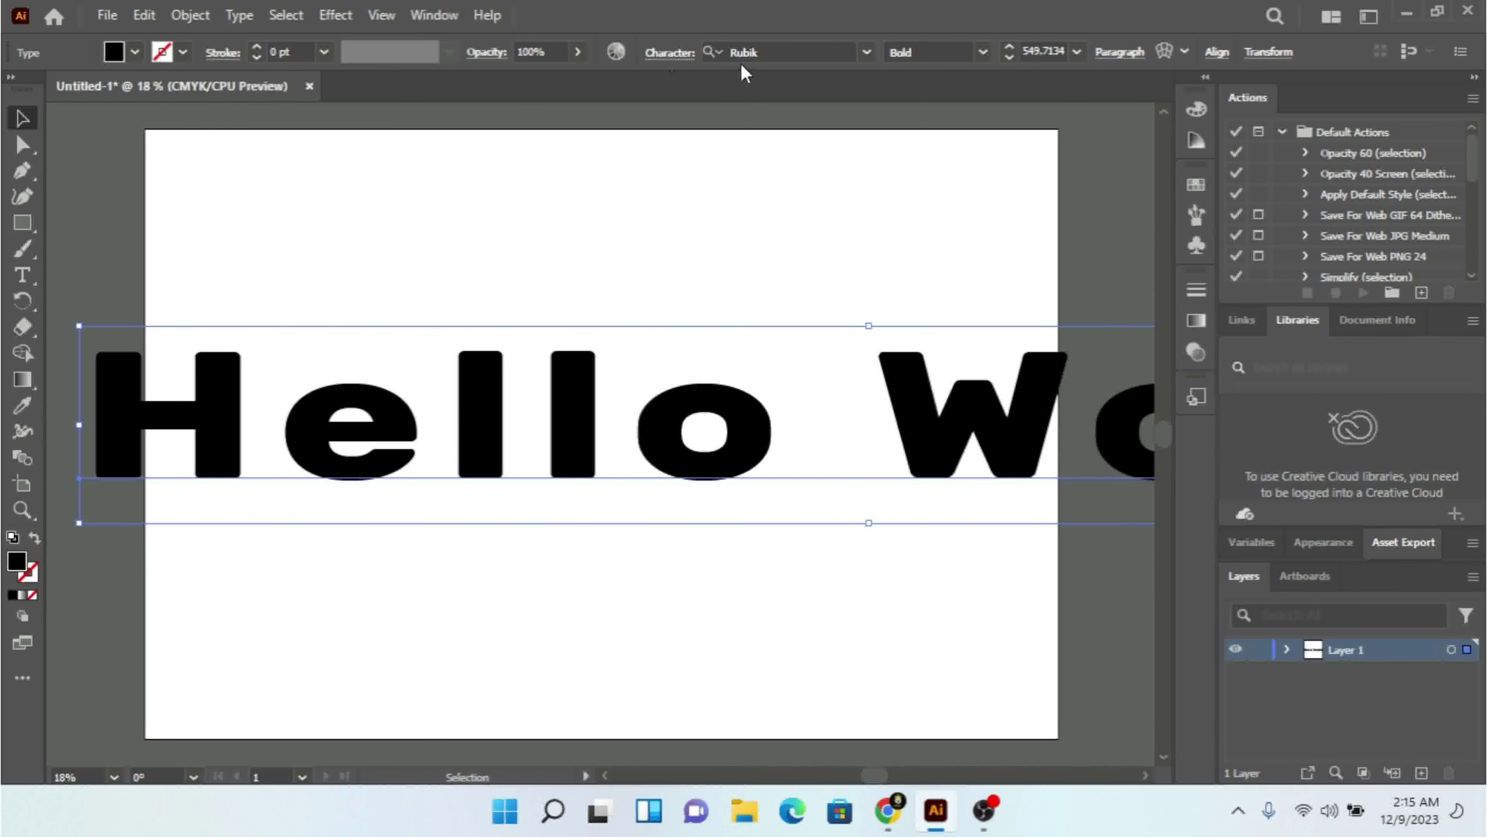
click(666, 53)
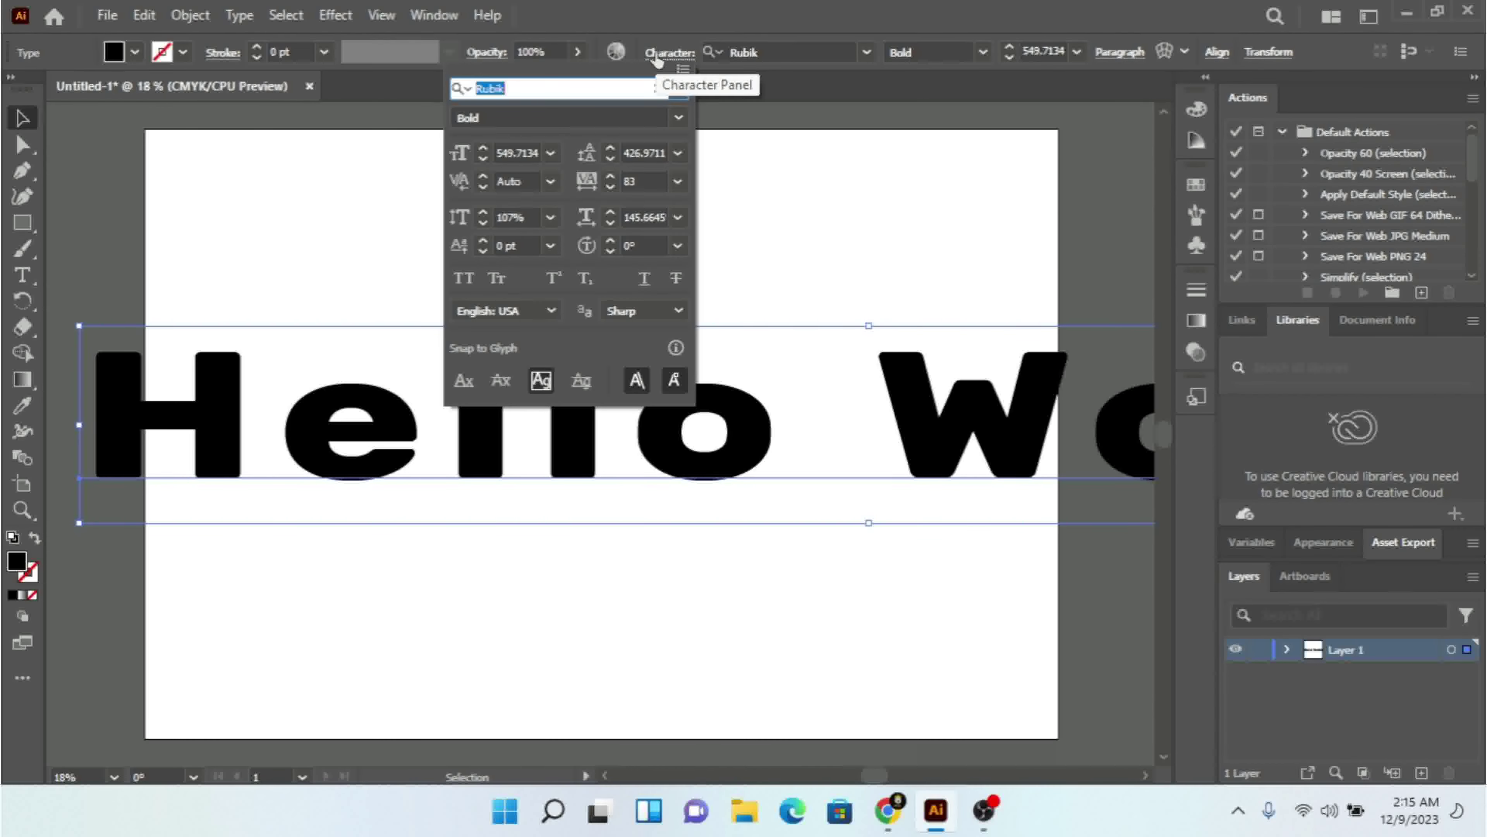
- Raise the Hello World baseline shift to 220 pt
click(483, 241)
click(484, 241)
click(484, 240)
click(484, 240)
click(484, 240)
click(484, 240)
click(483, 240)
click(485, 242)
click(485, 242)
click(485, 242)
click(486, 242)
click(486, 242)
click(485, 242)
click(485, 242)
click(485, 243)
click(485, 242)
click(486, 242)
click(486, 242)
click(485, 242)
click(485, 242)
click(485, 242)
click(485, 242)
click(485, 242)
click(485, 242)
click(485, 242)
click(486, 242)
click(486, 242)
click(485, 242)
click(485, 242)
click(486, 242)
click(485, 242)
click(486, 242)
click(486, 242)
click(486, 242)
click(486, 242)
click(486, 242)
click(487, 242)
click(486, 242)
click(486, 242)
click(486, 243)
click(487, 242)
click(647, 245)
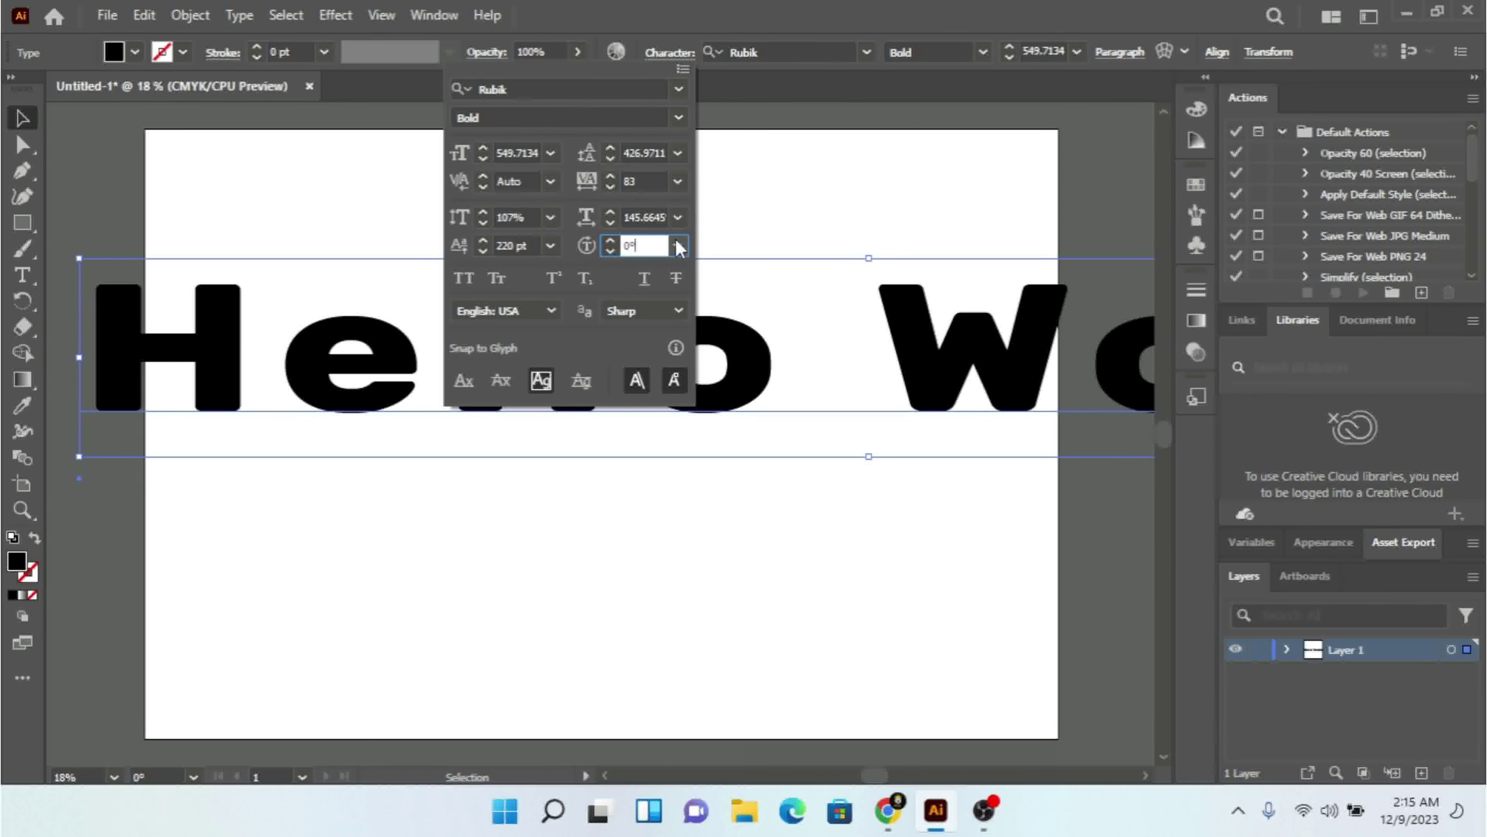
- Browse the baseline shift presets and dismiss them, keeping 220 pt
click(550, 246)
click(549, 251)
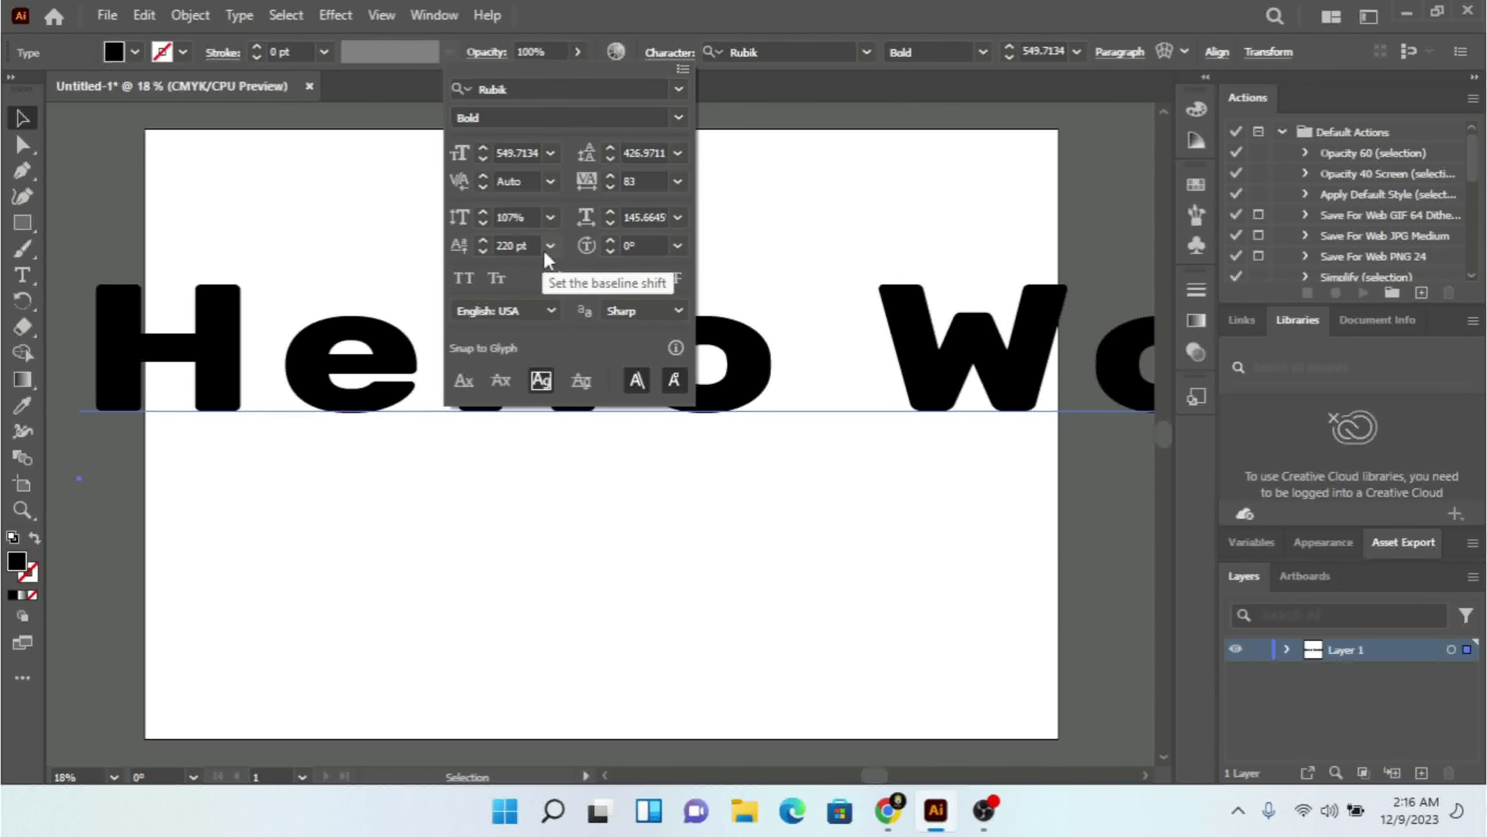
click(549, 248)
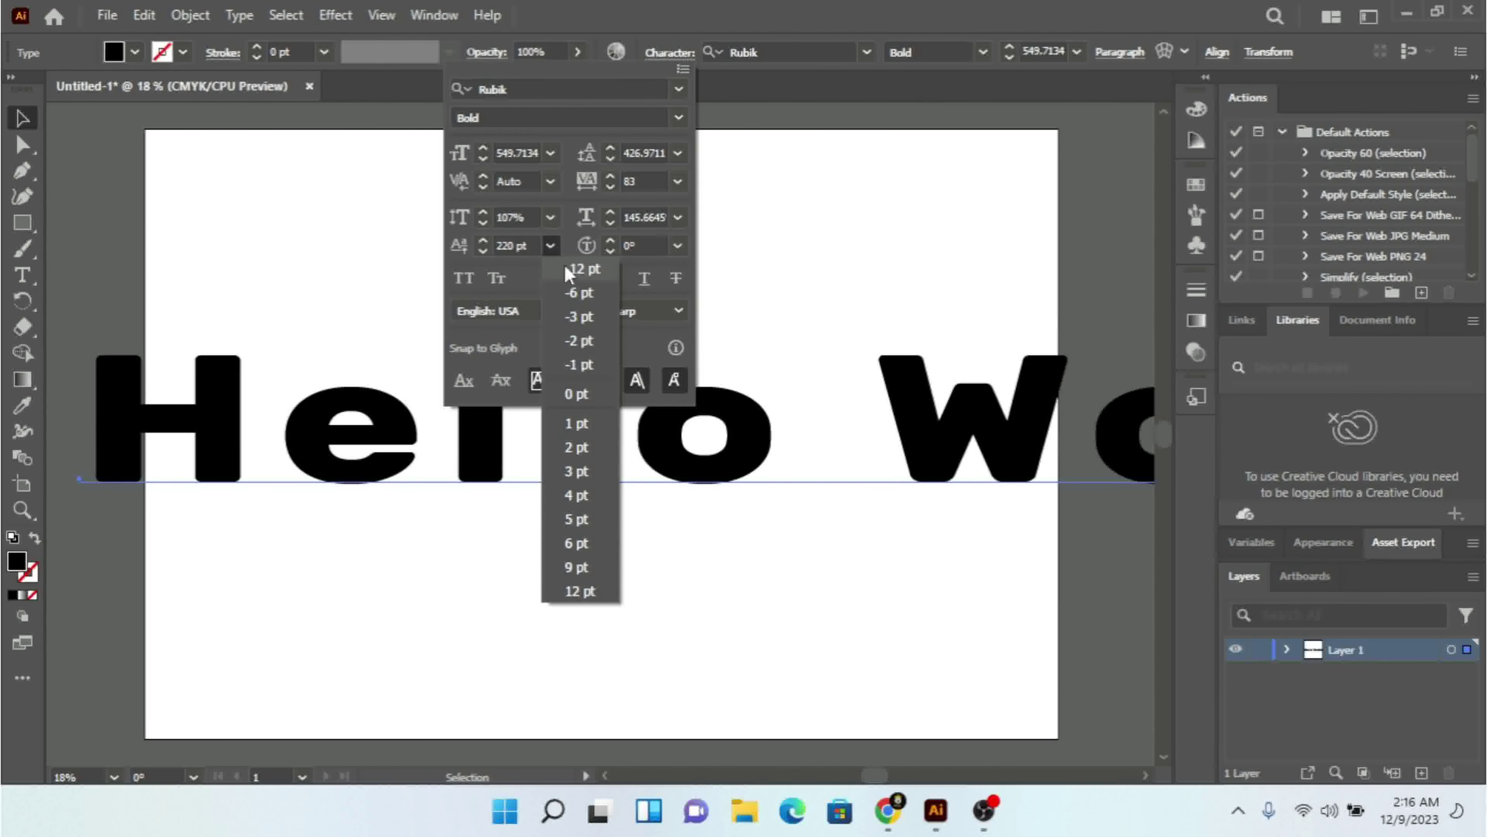
click(551, 246)
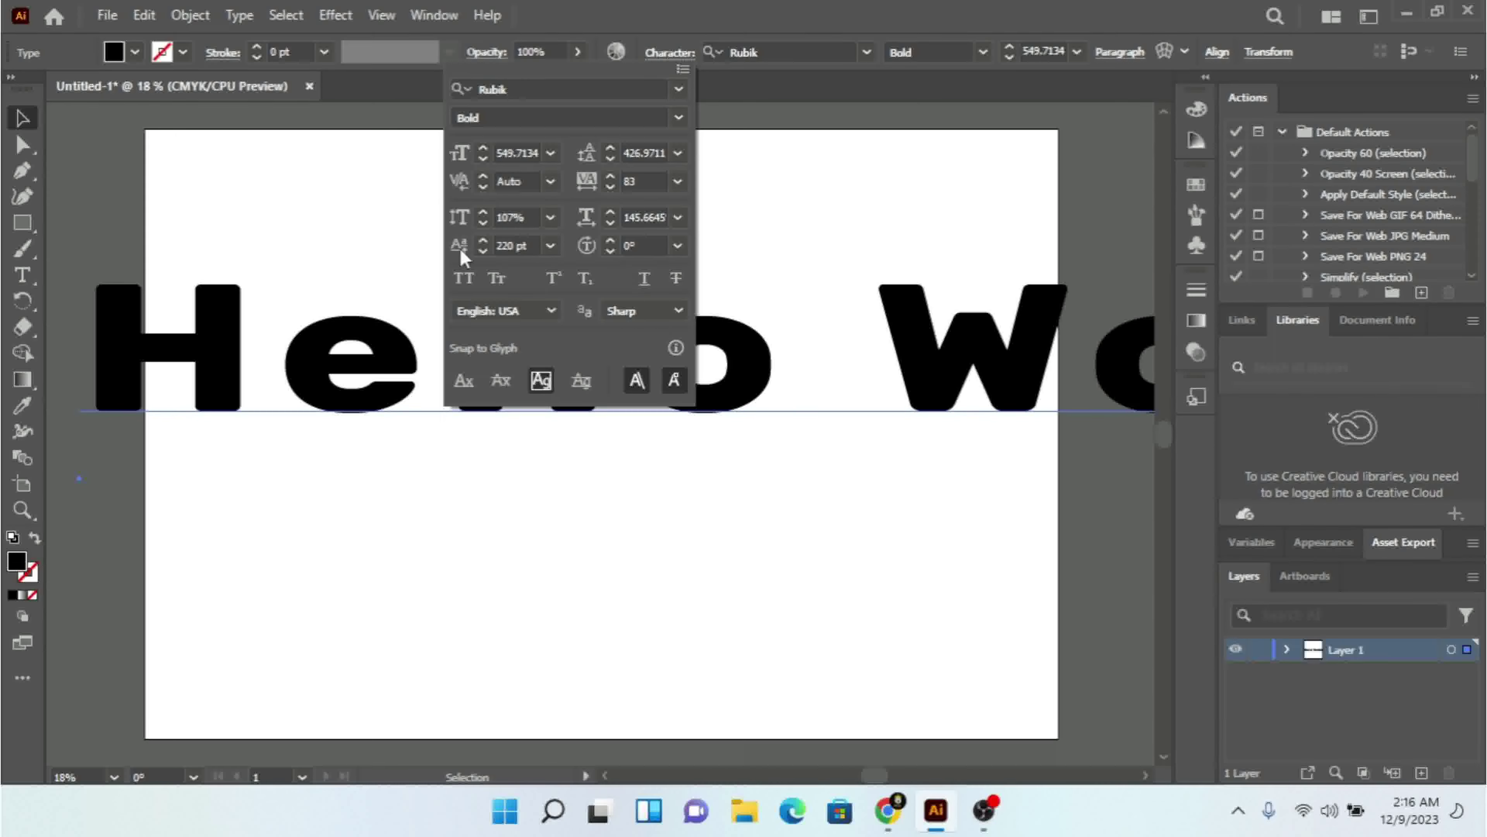
click(503, 246)
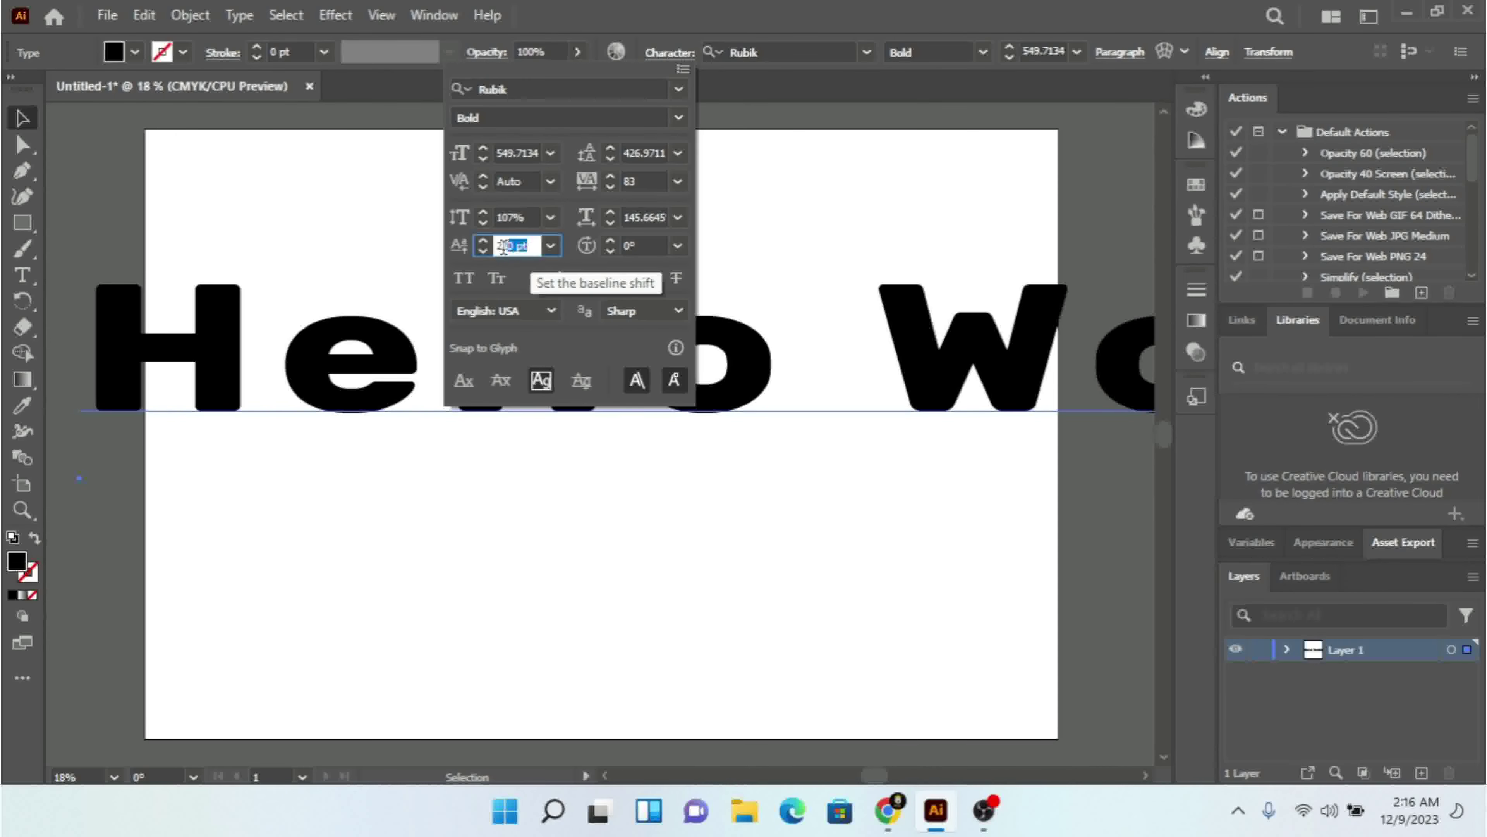
click(551, 246)
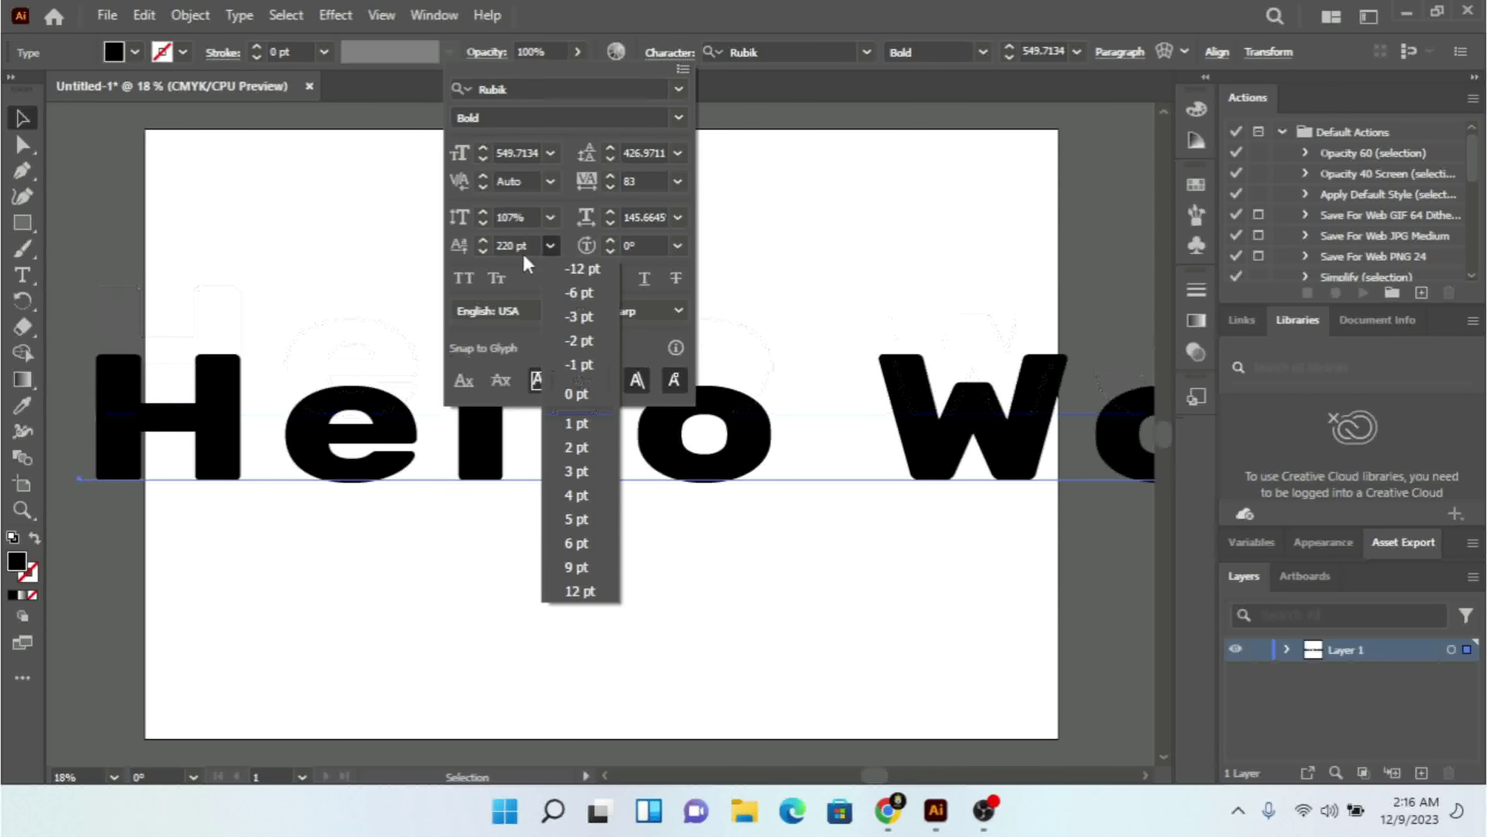
key(Escape)
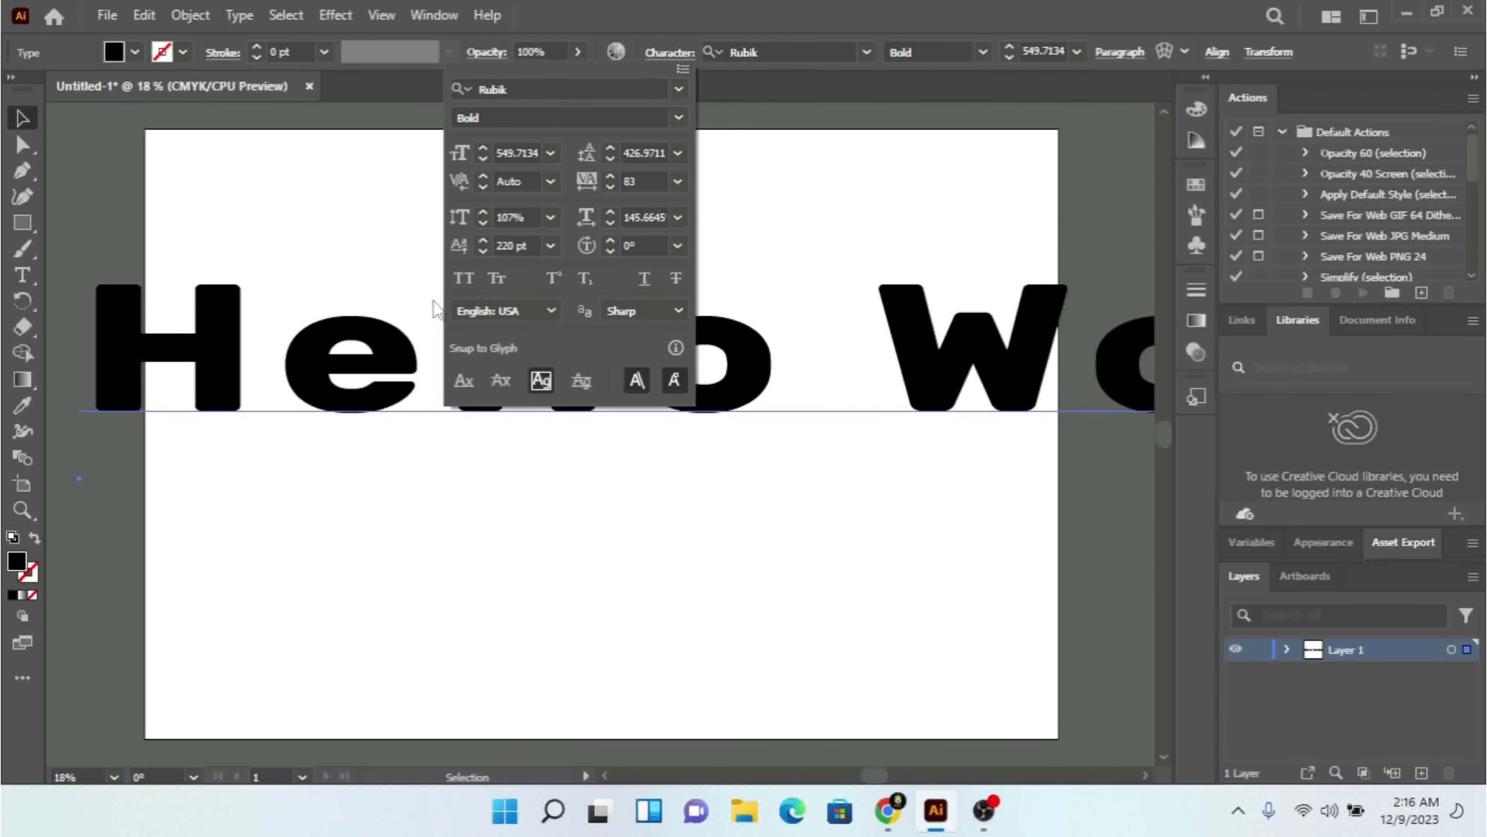
- Start tilting each letter of Hello World by raising the Character Rotation value
click(649, 246)
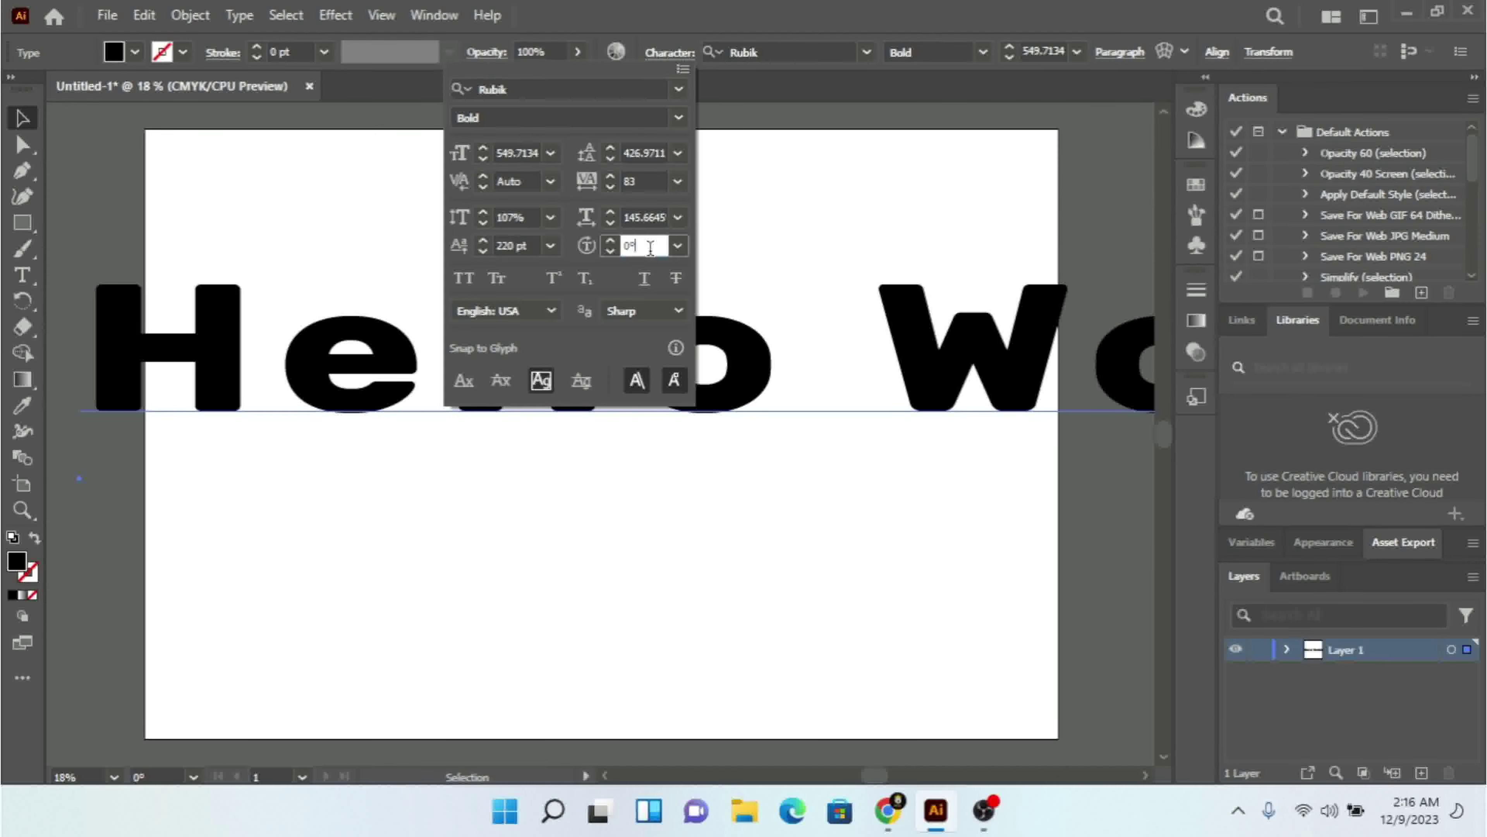
click(611, 240)
click(612, 240)
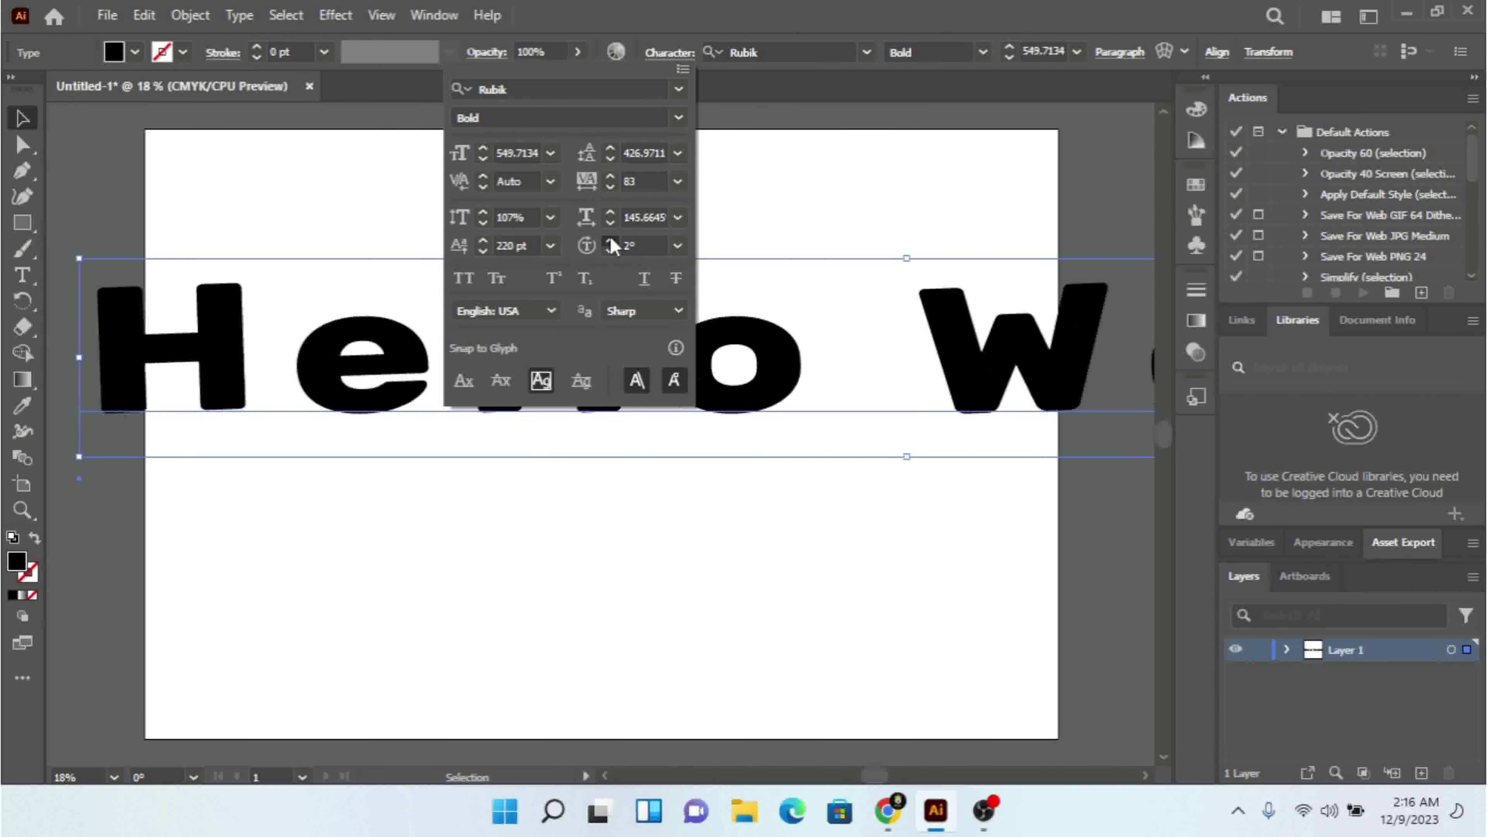
click(611, 239)
click(611, 239)
click(611, 239)
click(611, 239)
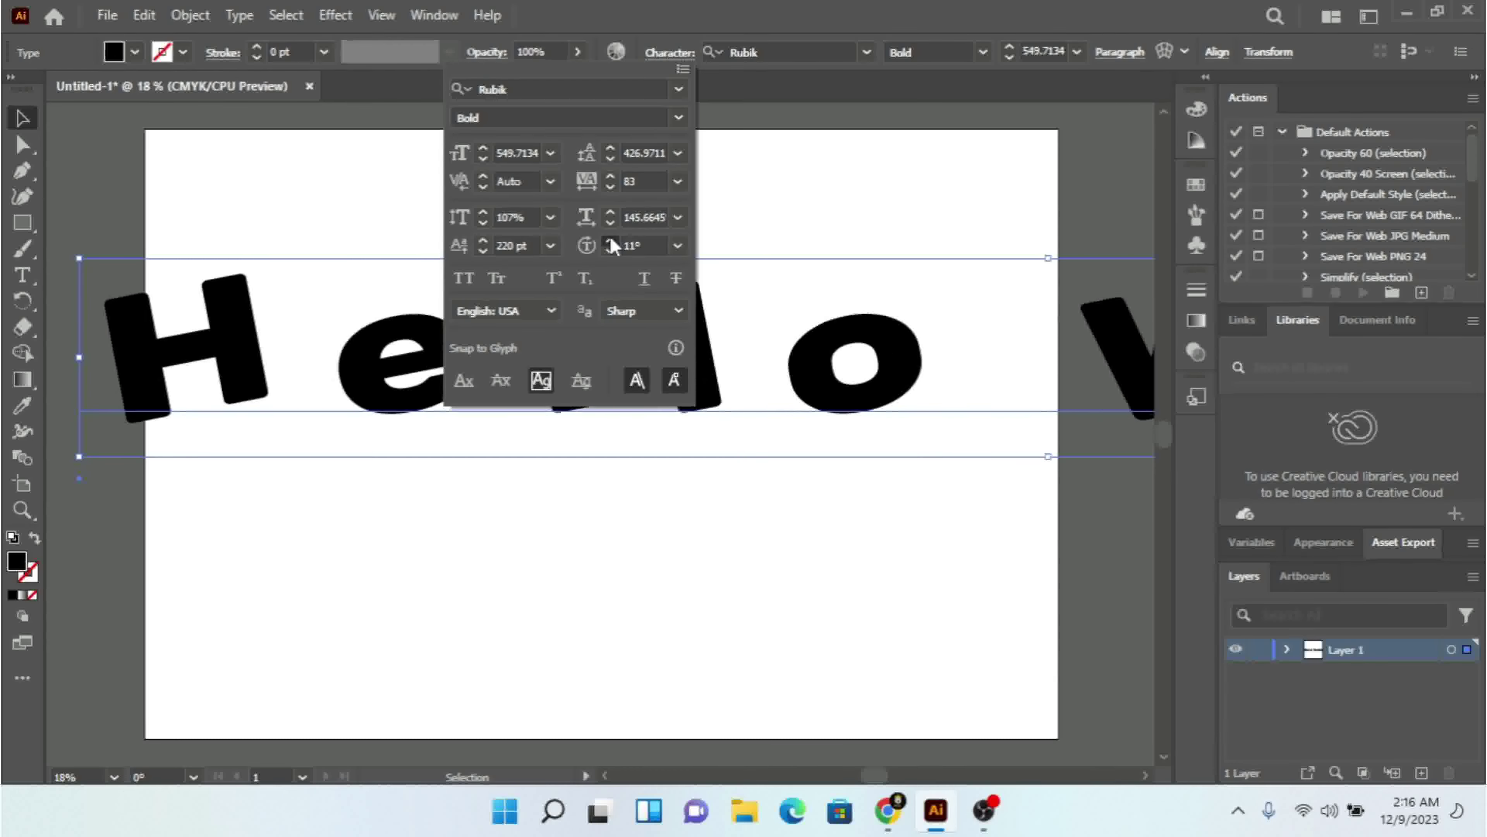
click(610, 239)
click(611, 239)
click(611, 239)
click(611, 239)
click(611, 239)
click(611, 239)
click(611, 239)
click(611, 239)
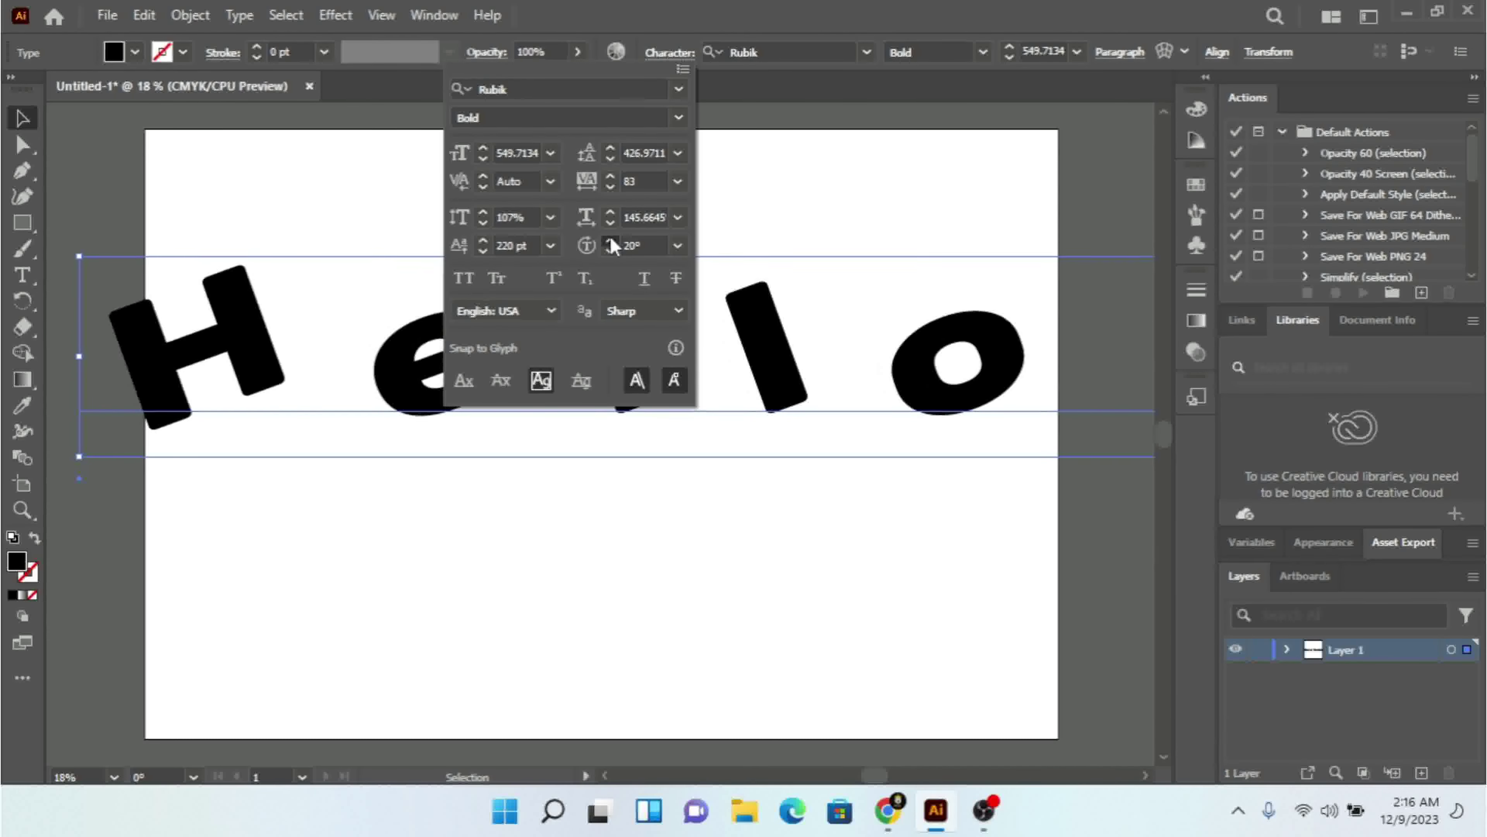
click(611, 239)
click(611, 239)
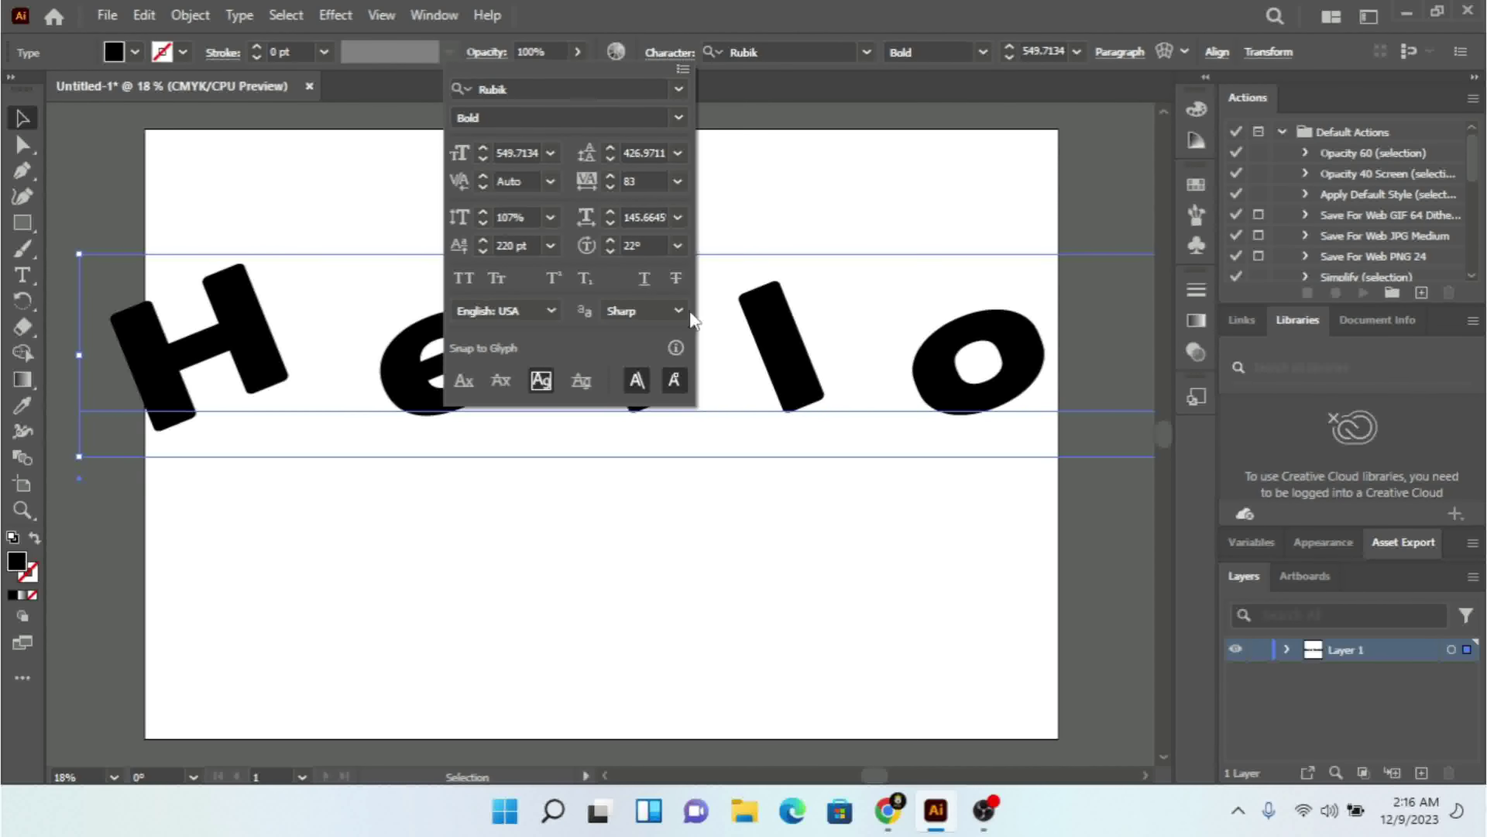
- Keep raising the character rotation past 90° until it reads 112°
click(612, 240)
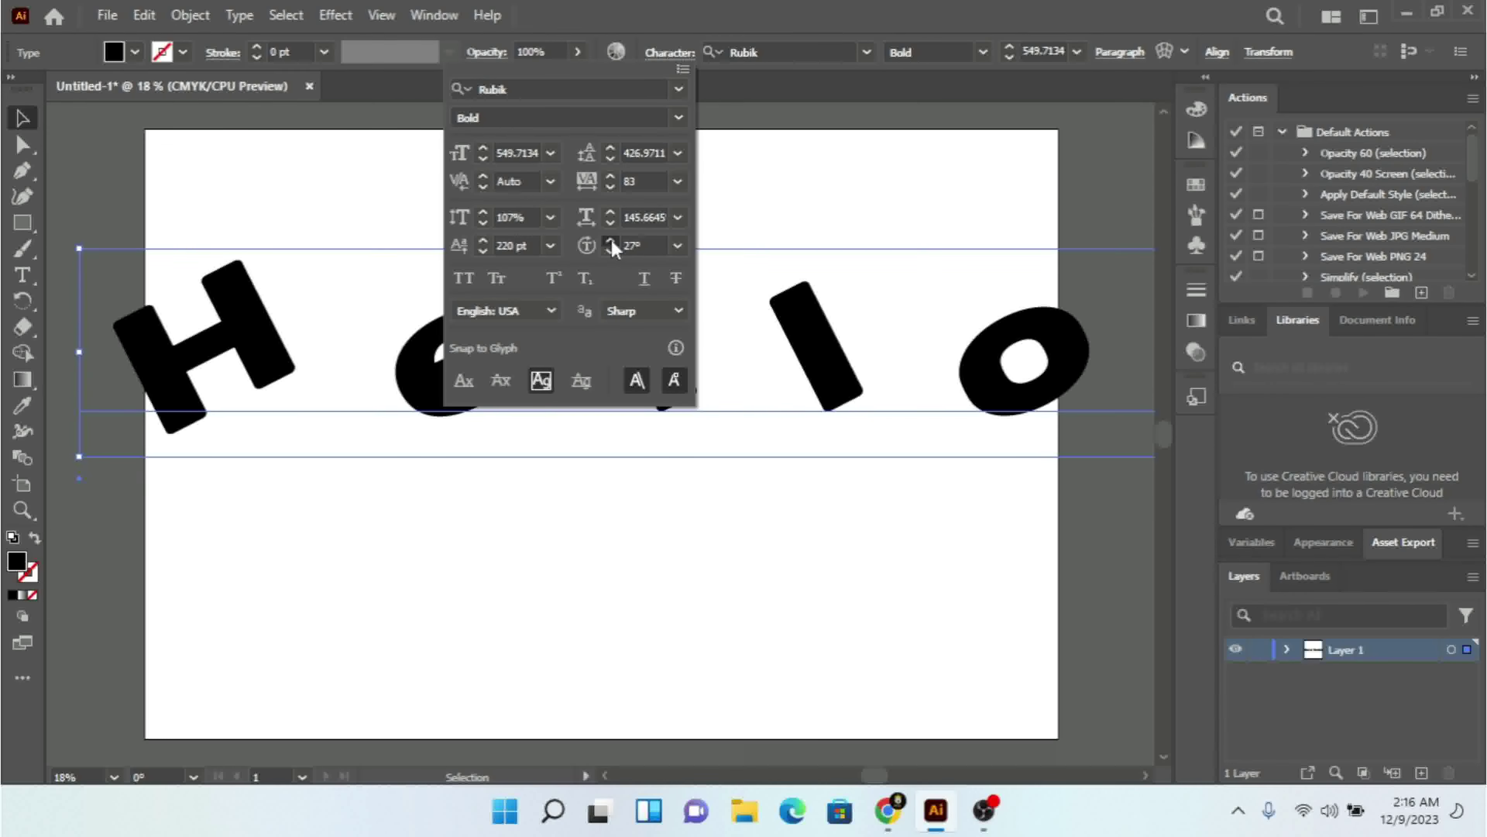
click(611, 240)
click(611, 240)
click(611, 240)
click(611, 240)
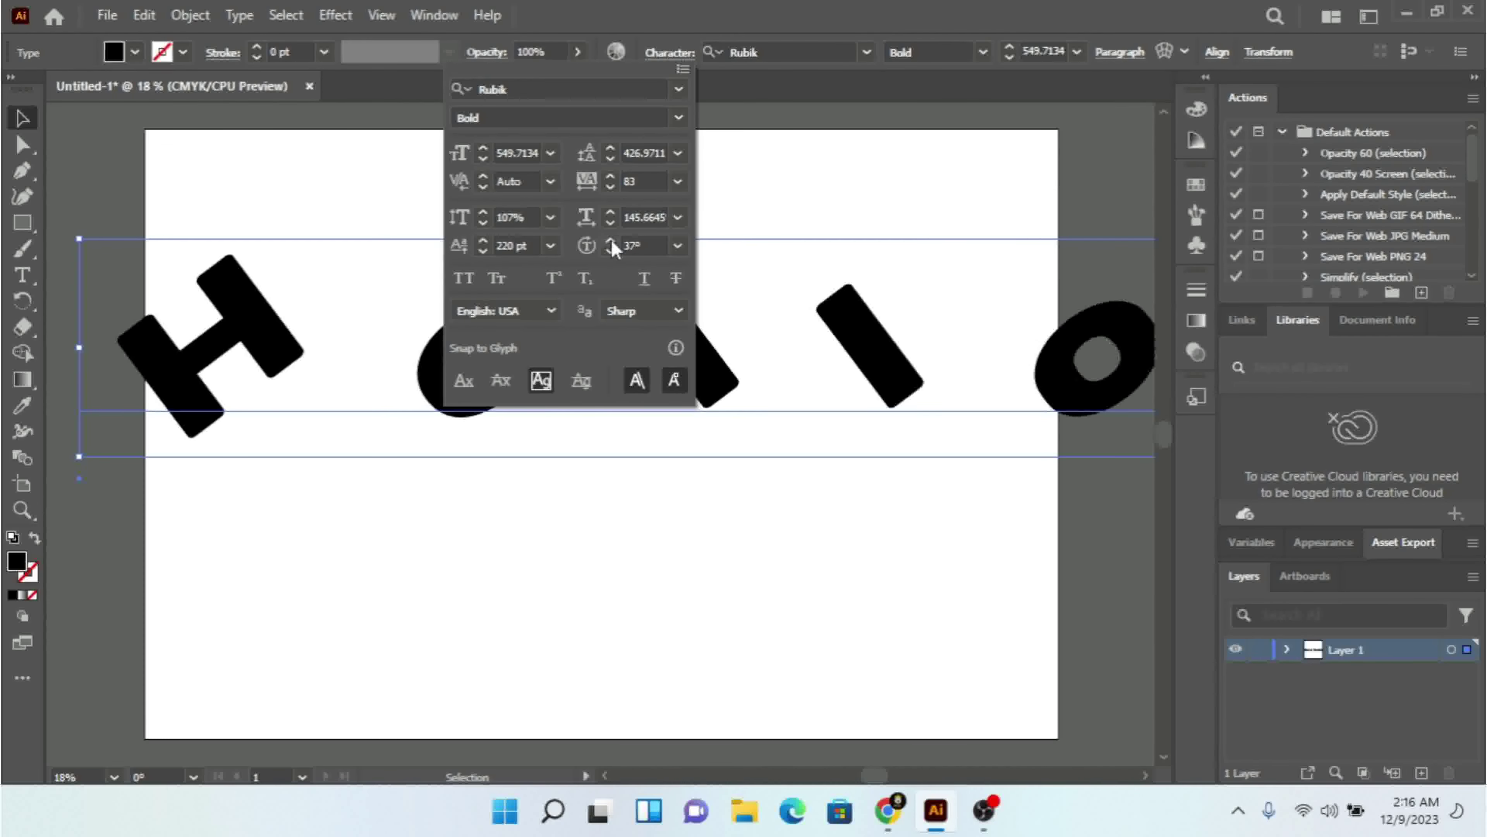
click(611, 240)
click(611, 240)
click(611, 240)
click(612, 240)
click(611, 240)
click(611, 240)
click(611, 240)
click(612, 239)
click(612, 239)
click(611, 239)
click(611, 240)
click(612, 240)
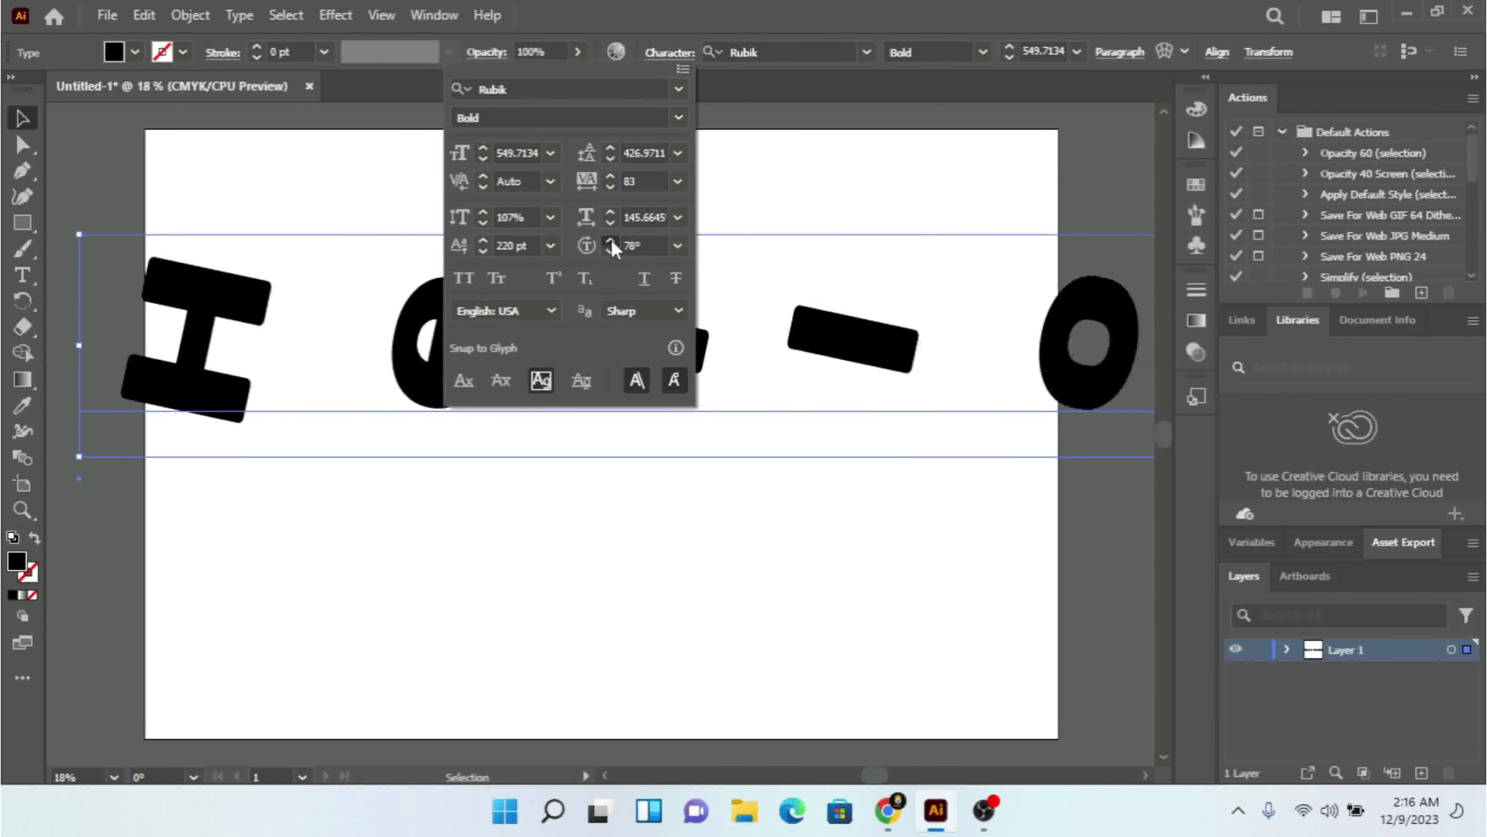
click(612, 240)
click(612, 240)
click(611, 240)
click(611, 240)
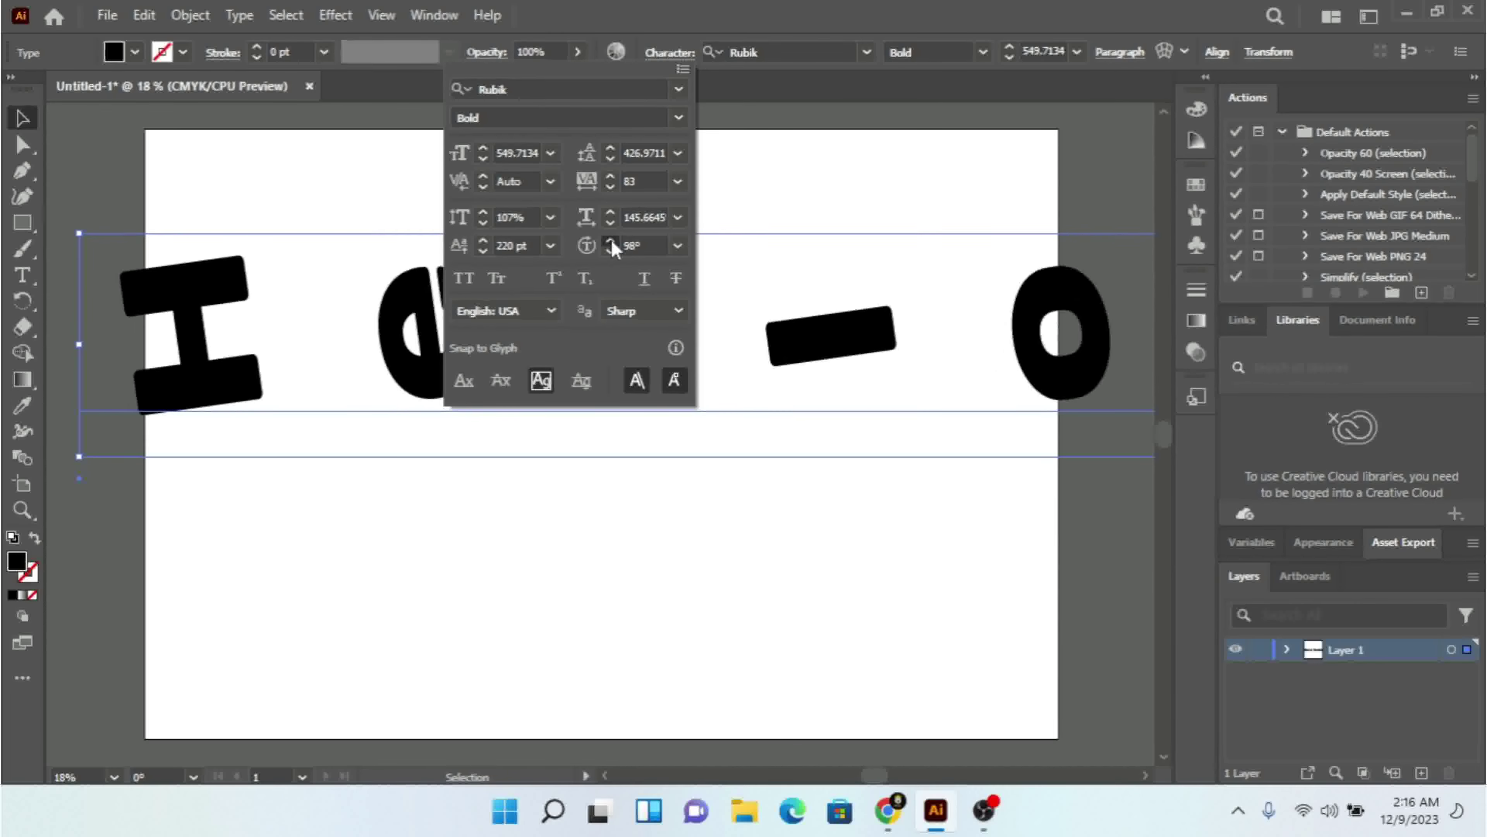
click(612, 240)
click(611, 239)
click(611, 240)
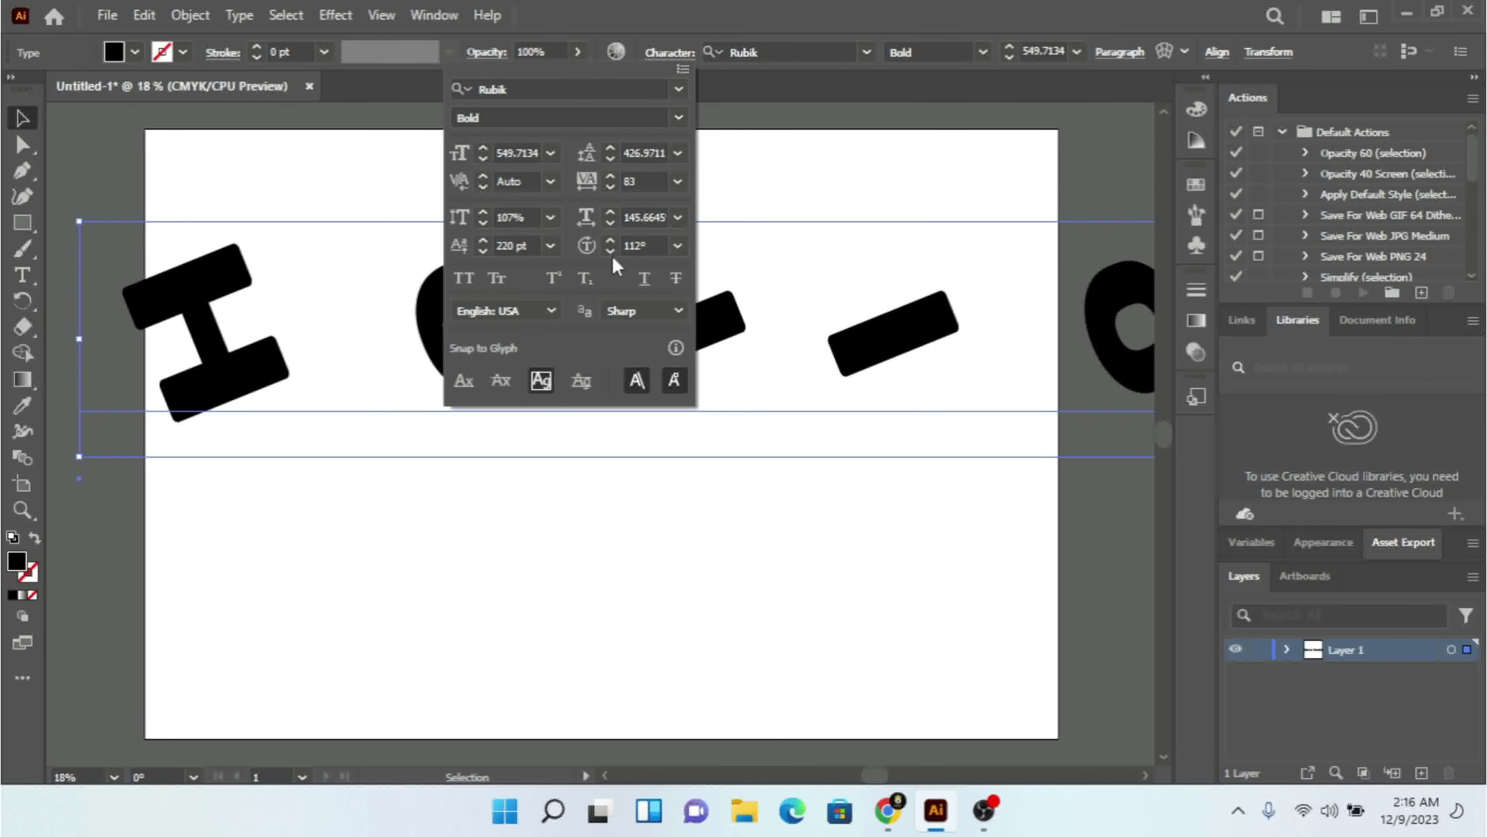
click(678, 246)
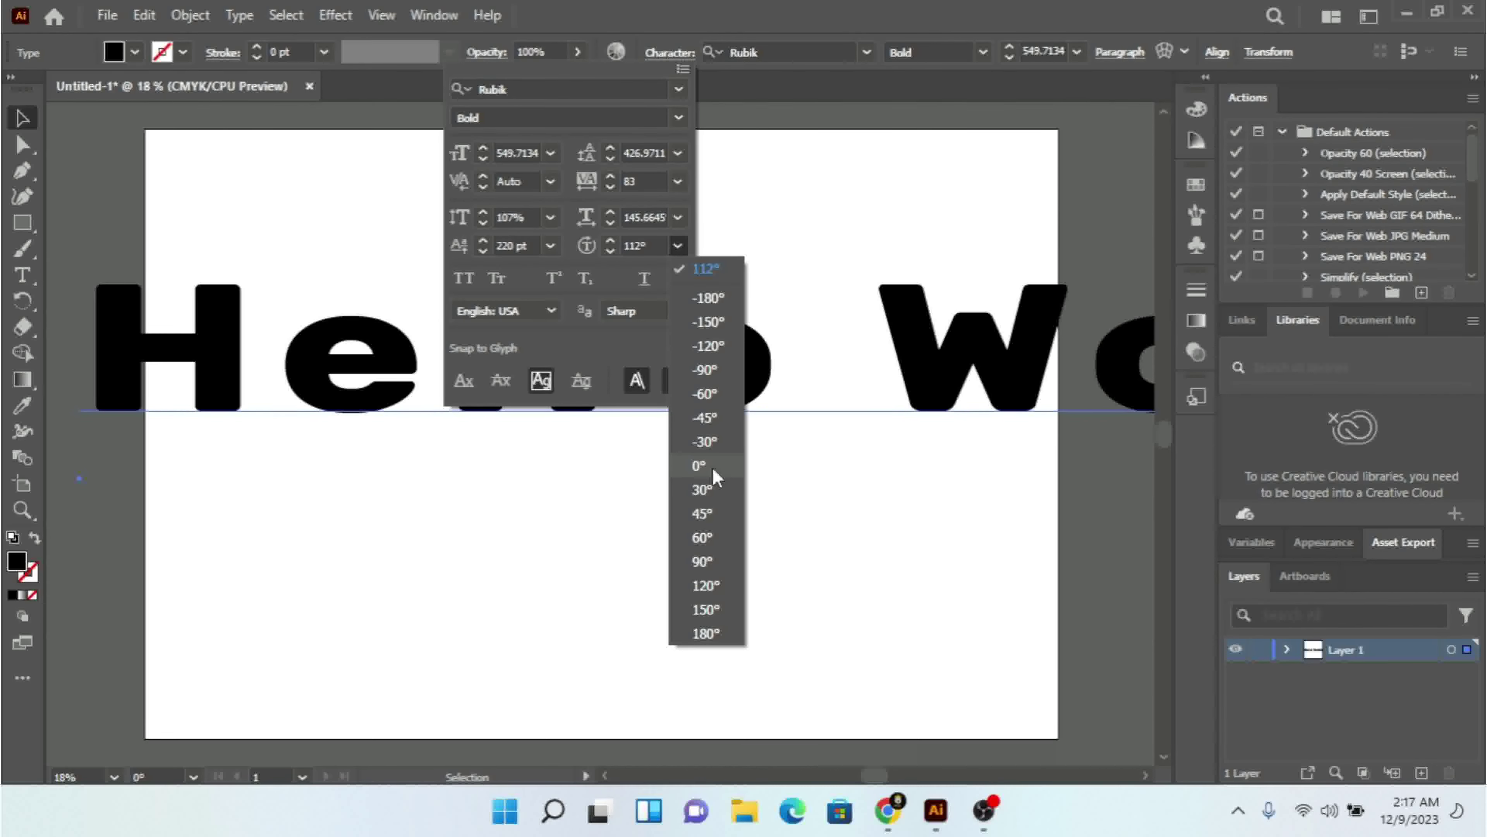
- Reset character rotation to 0°, then try All Caps and Small Caps, leaving small caps off
click(700, 466)
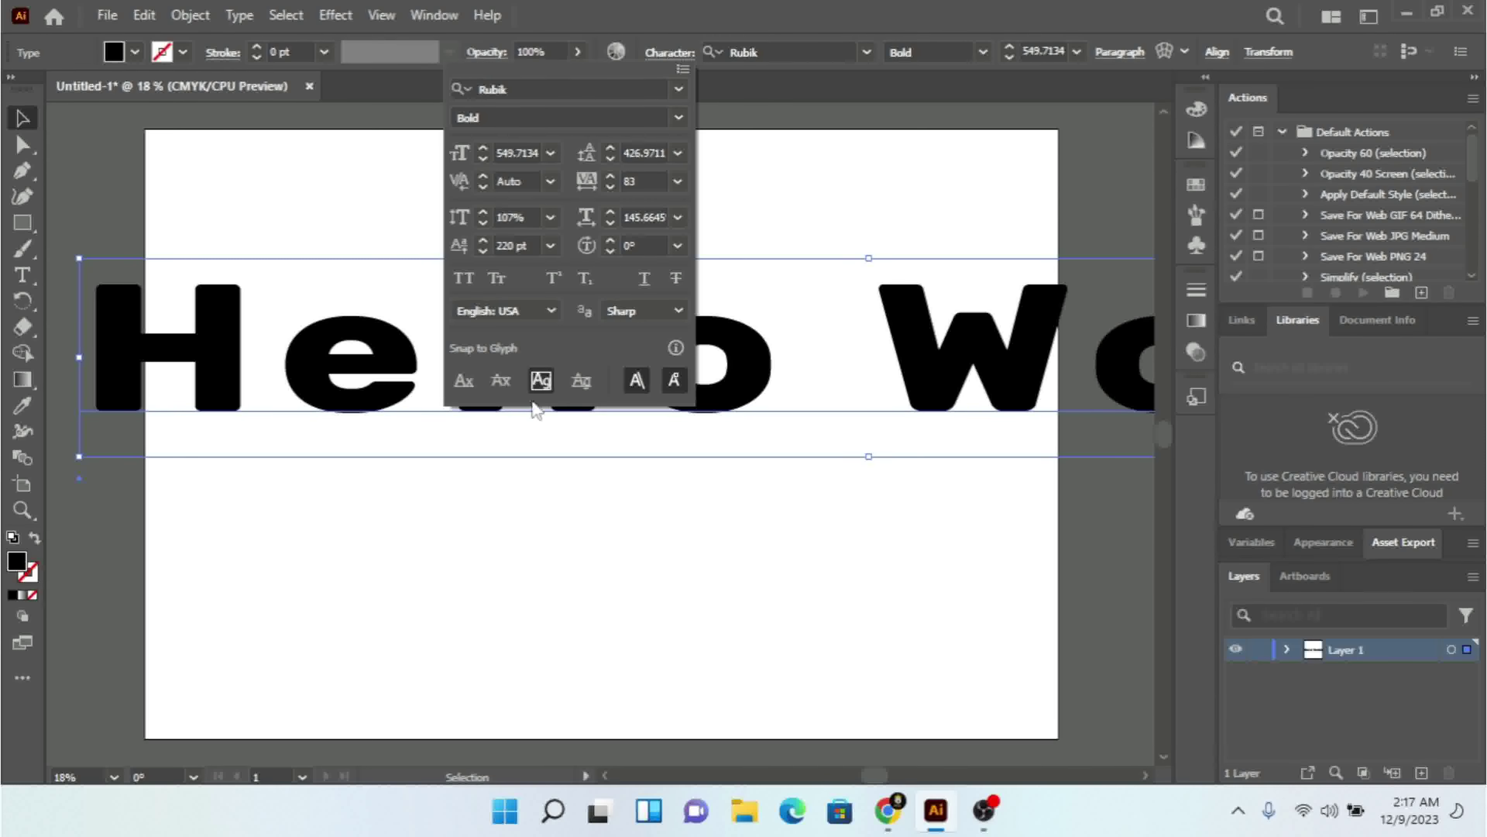
click(469, 280)
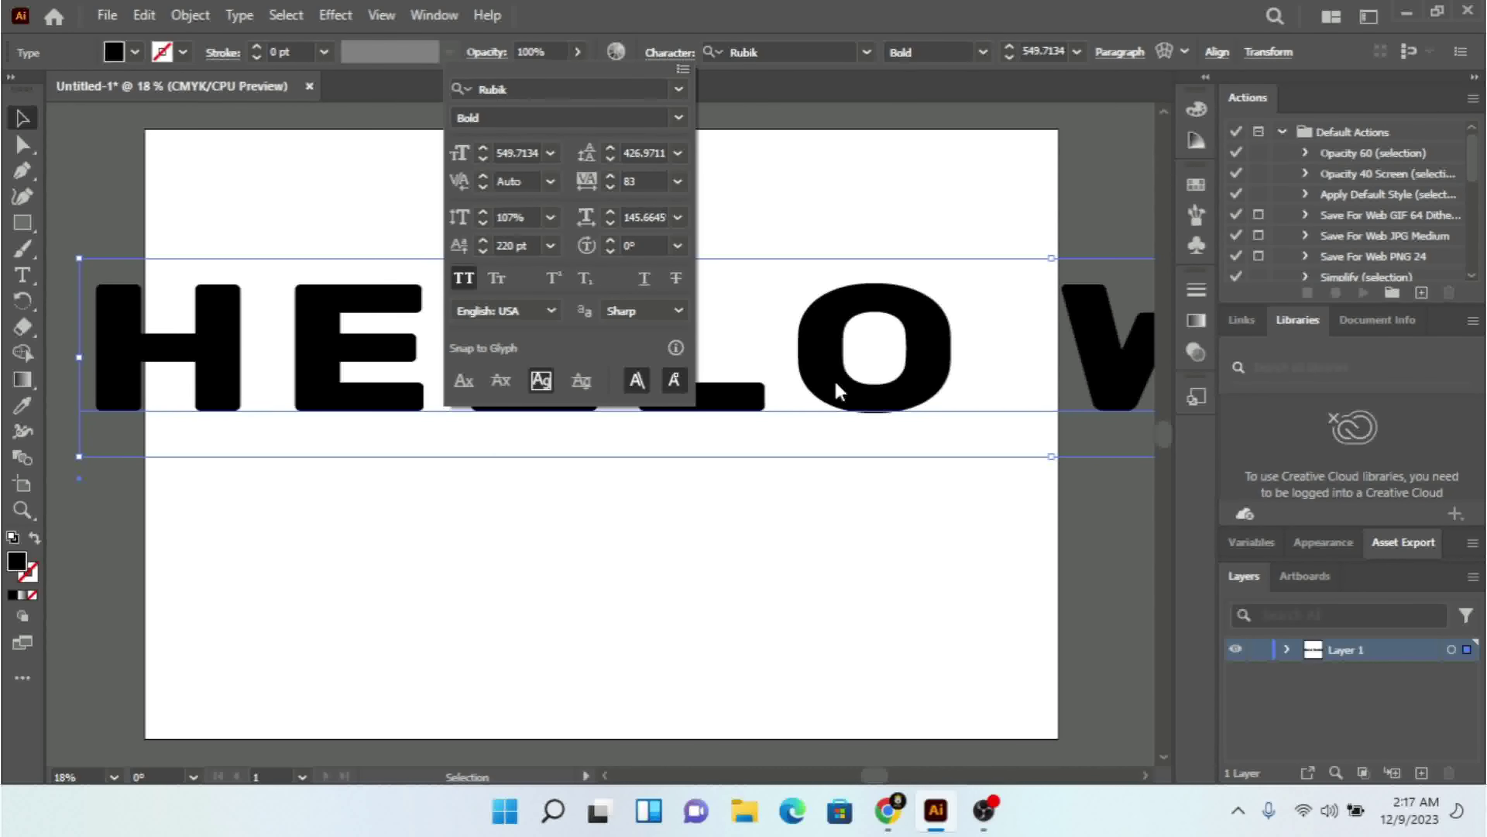
click(492, 279)
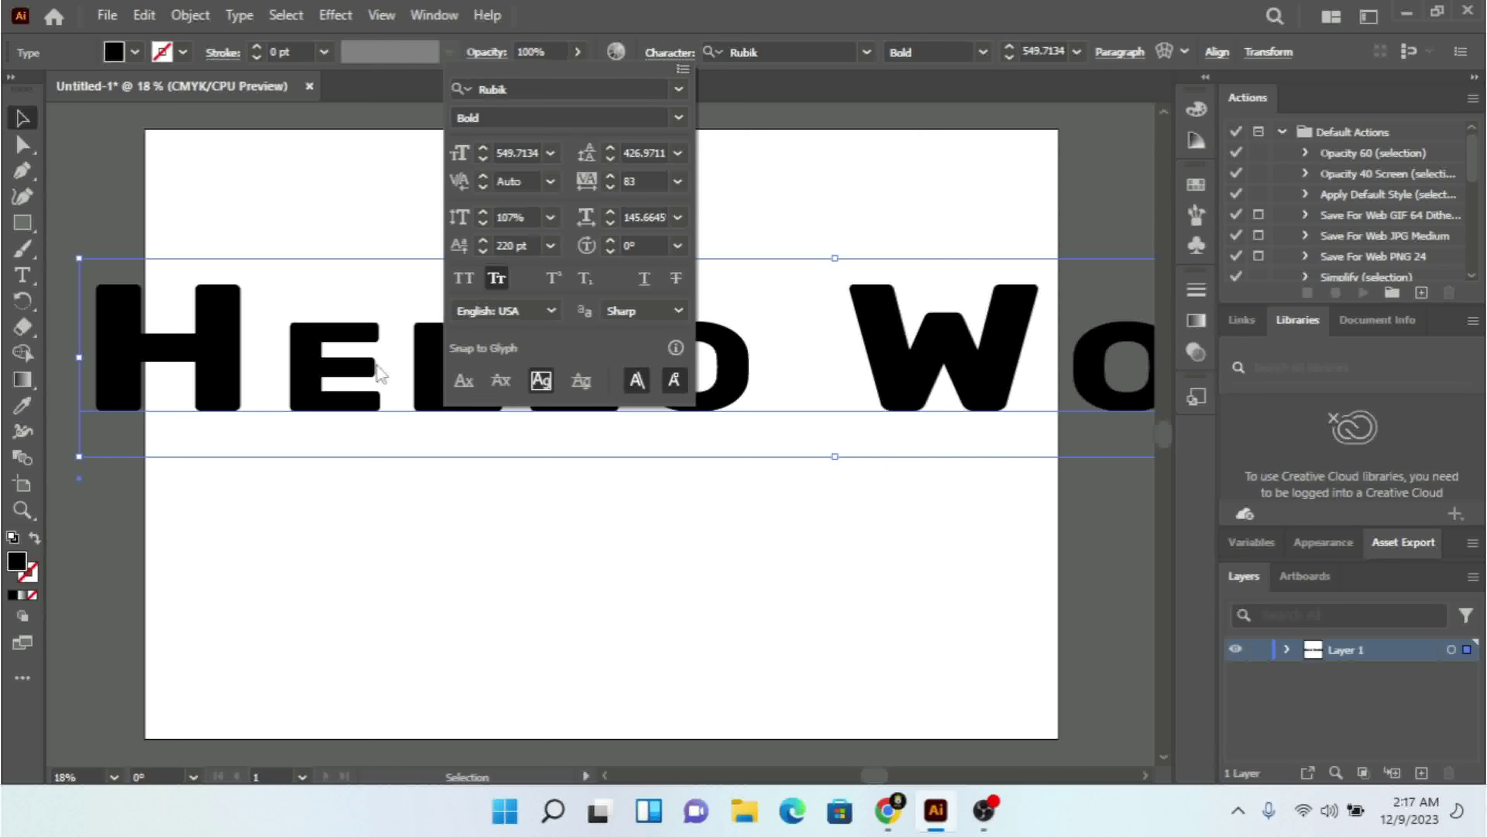
click(498, 278)
- Try superscript, turn it off, and switch the text to subscript
click(549, 283)
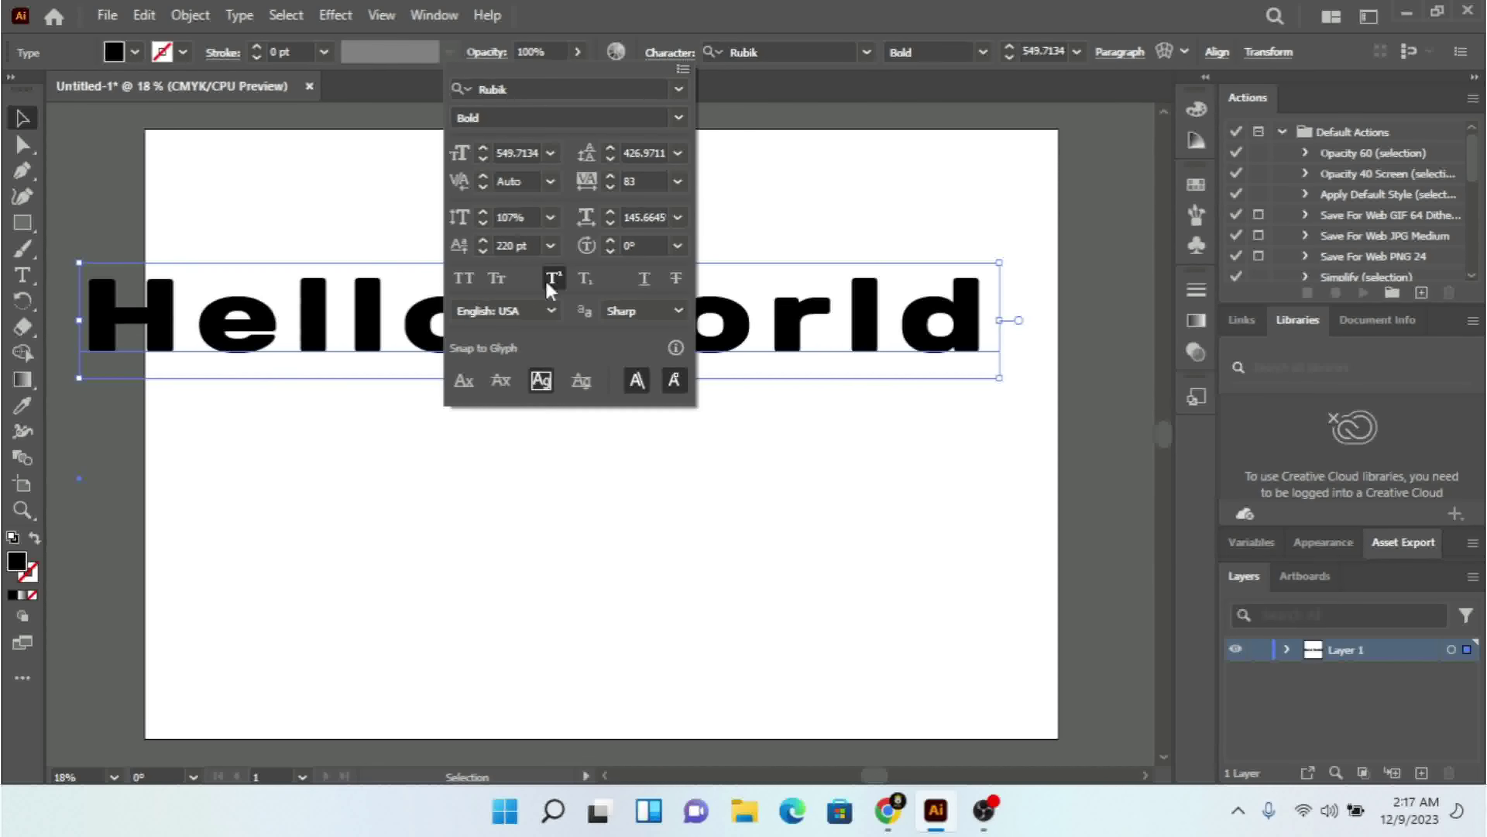
click(548, 283)
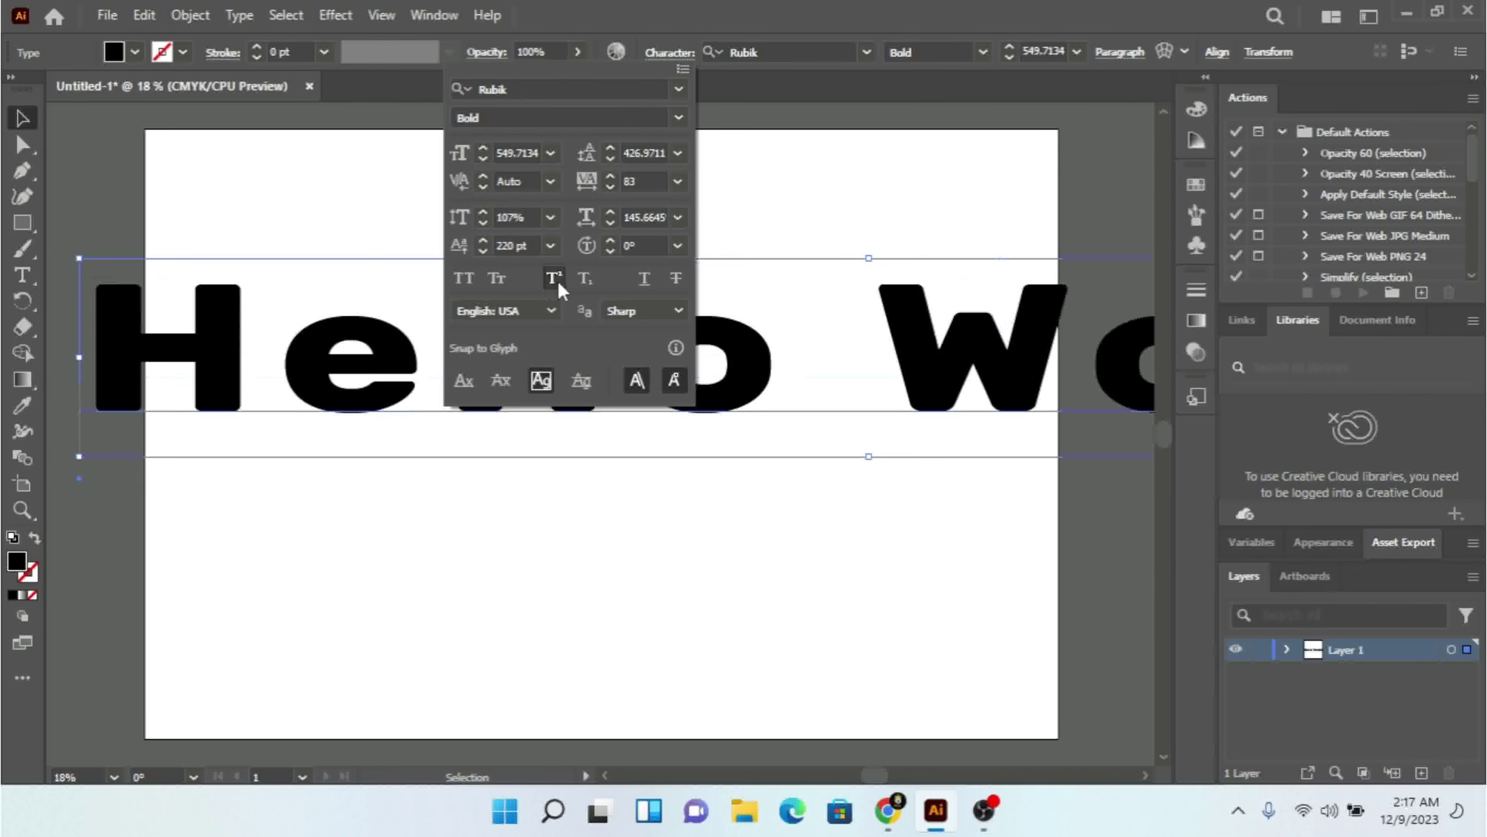
click(586, 279)
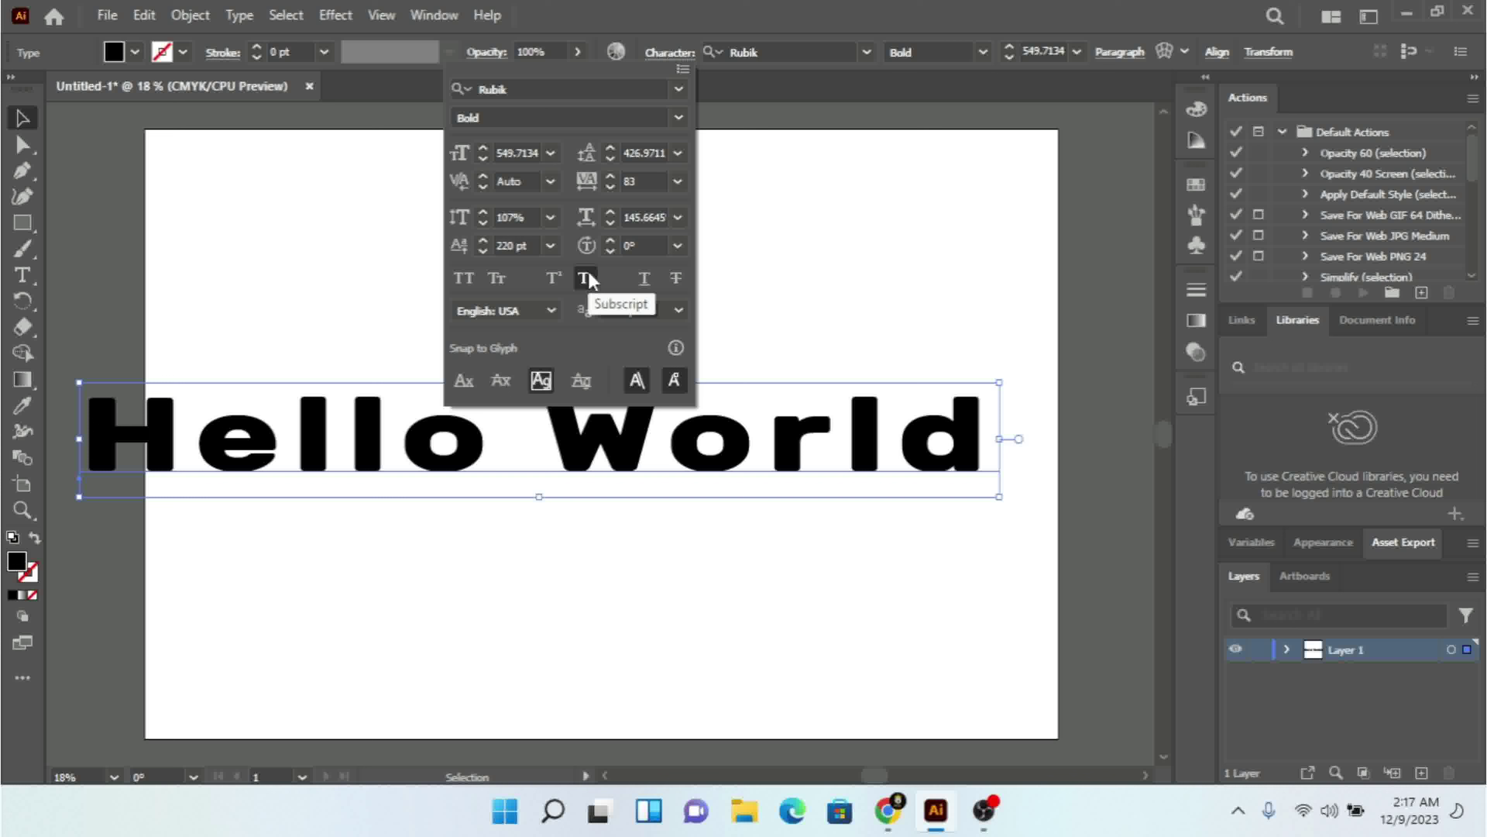
- Underline Hello World, remove the underline, and apply strikethrough instead
click(635, 281)
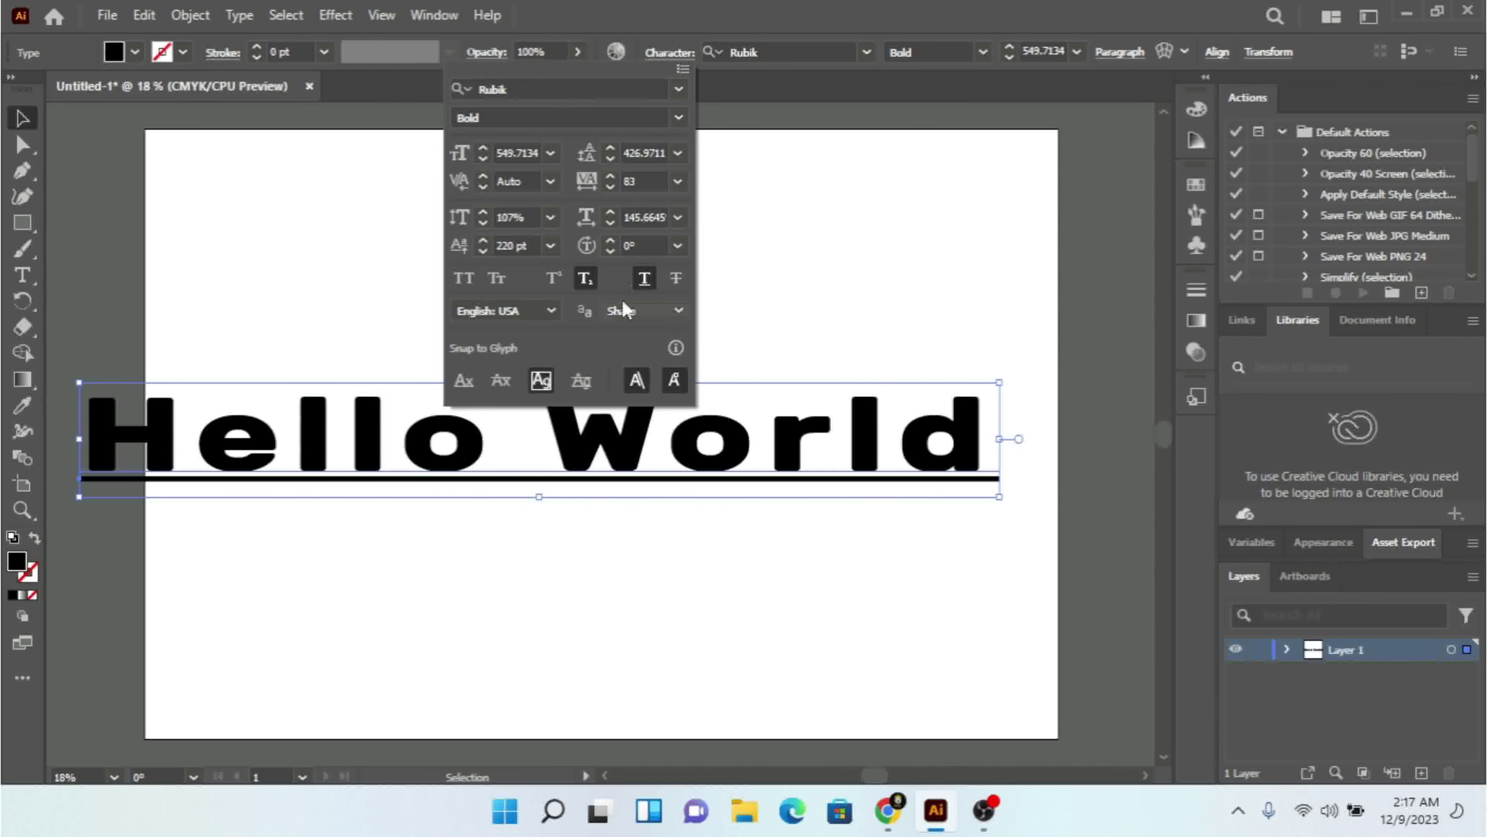
click(644, 280)
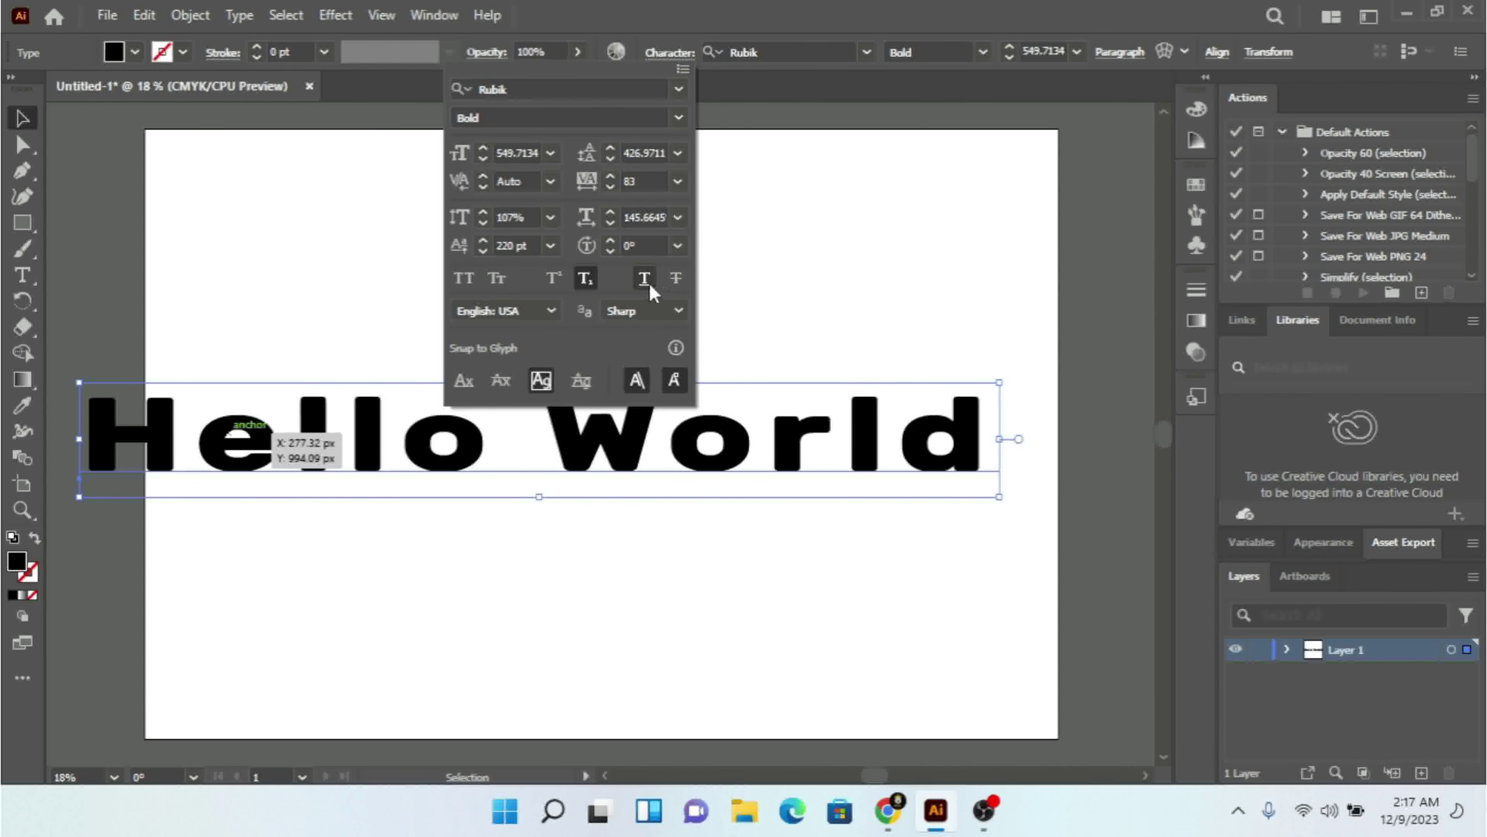
click(674, 279)
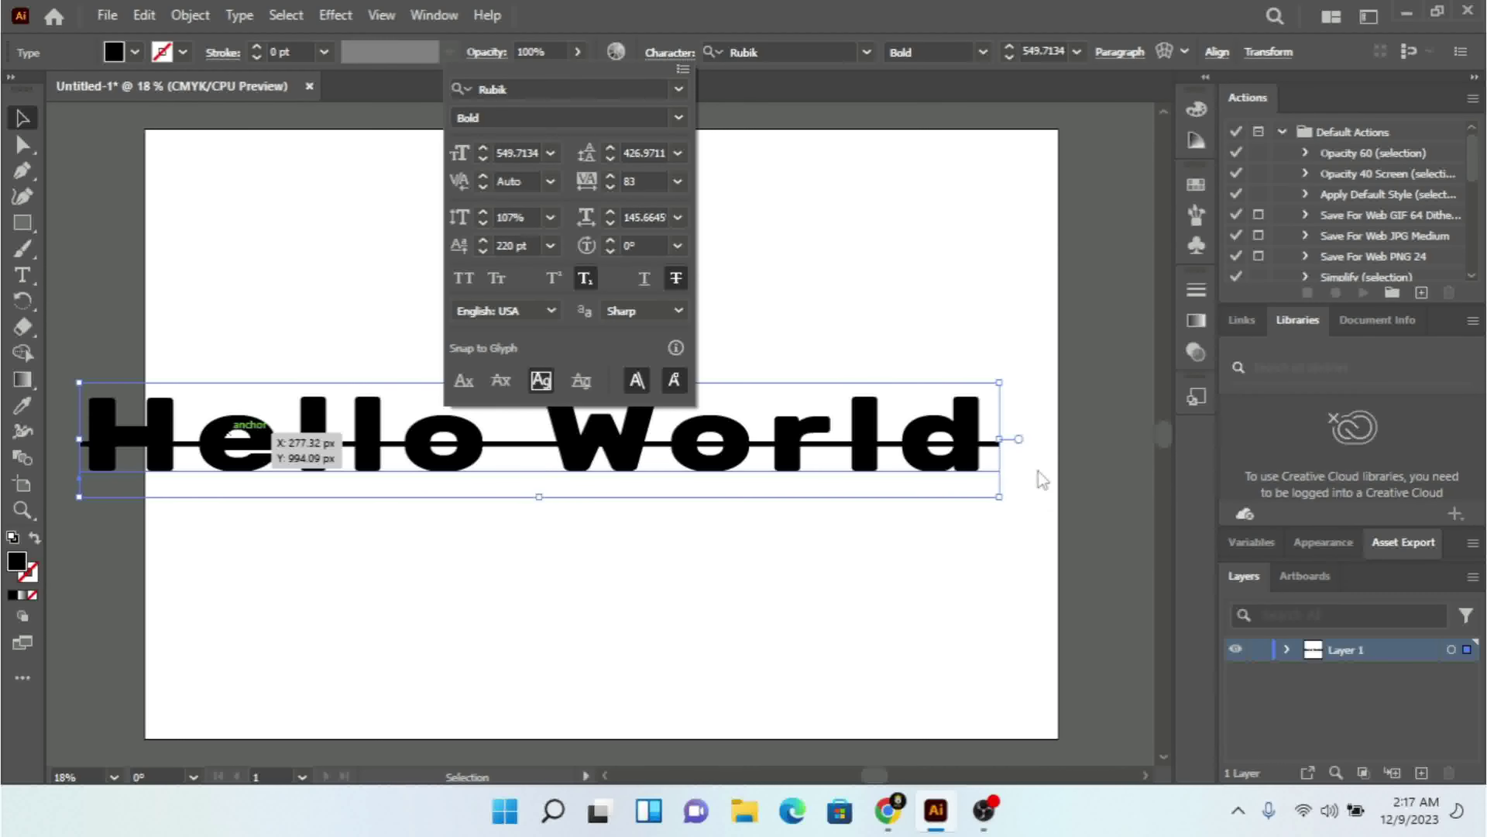
- Turn strikethrough off and keep the text language as English: USA
click(674, 279)
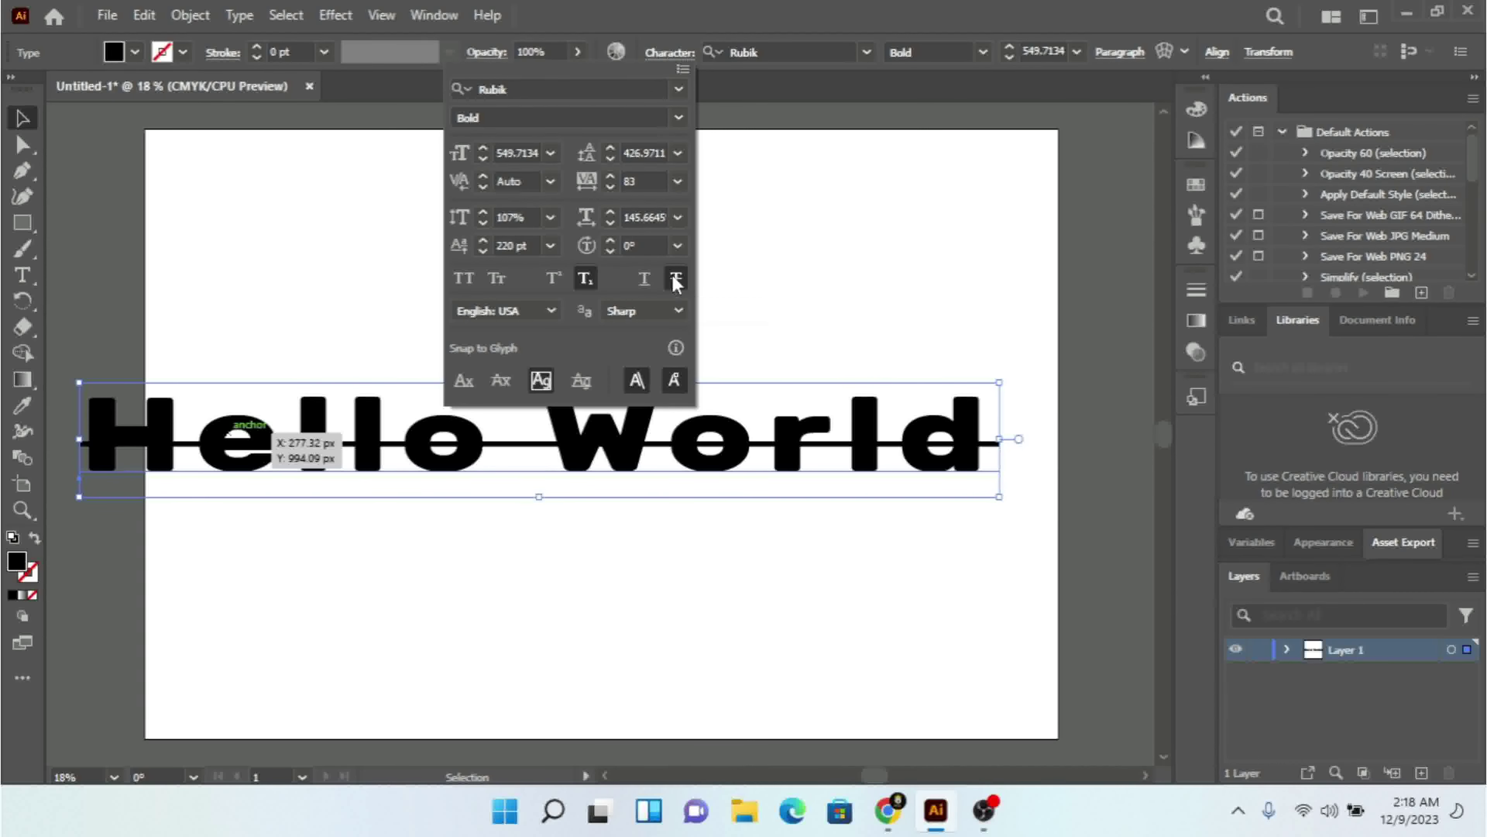
click(552, 311)
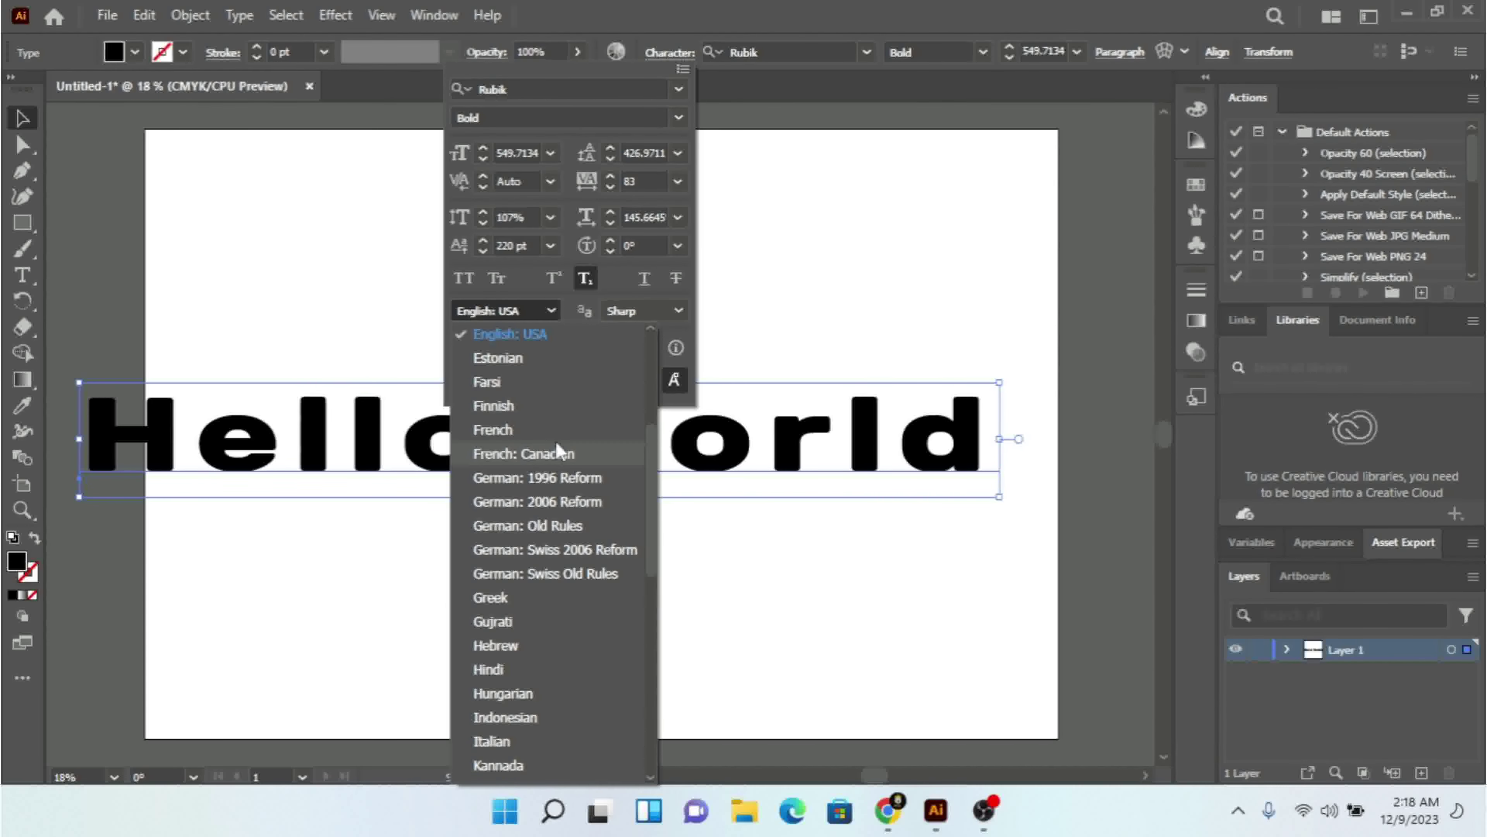
click(669, 331)
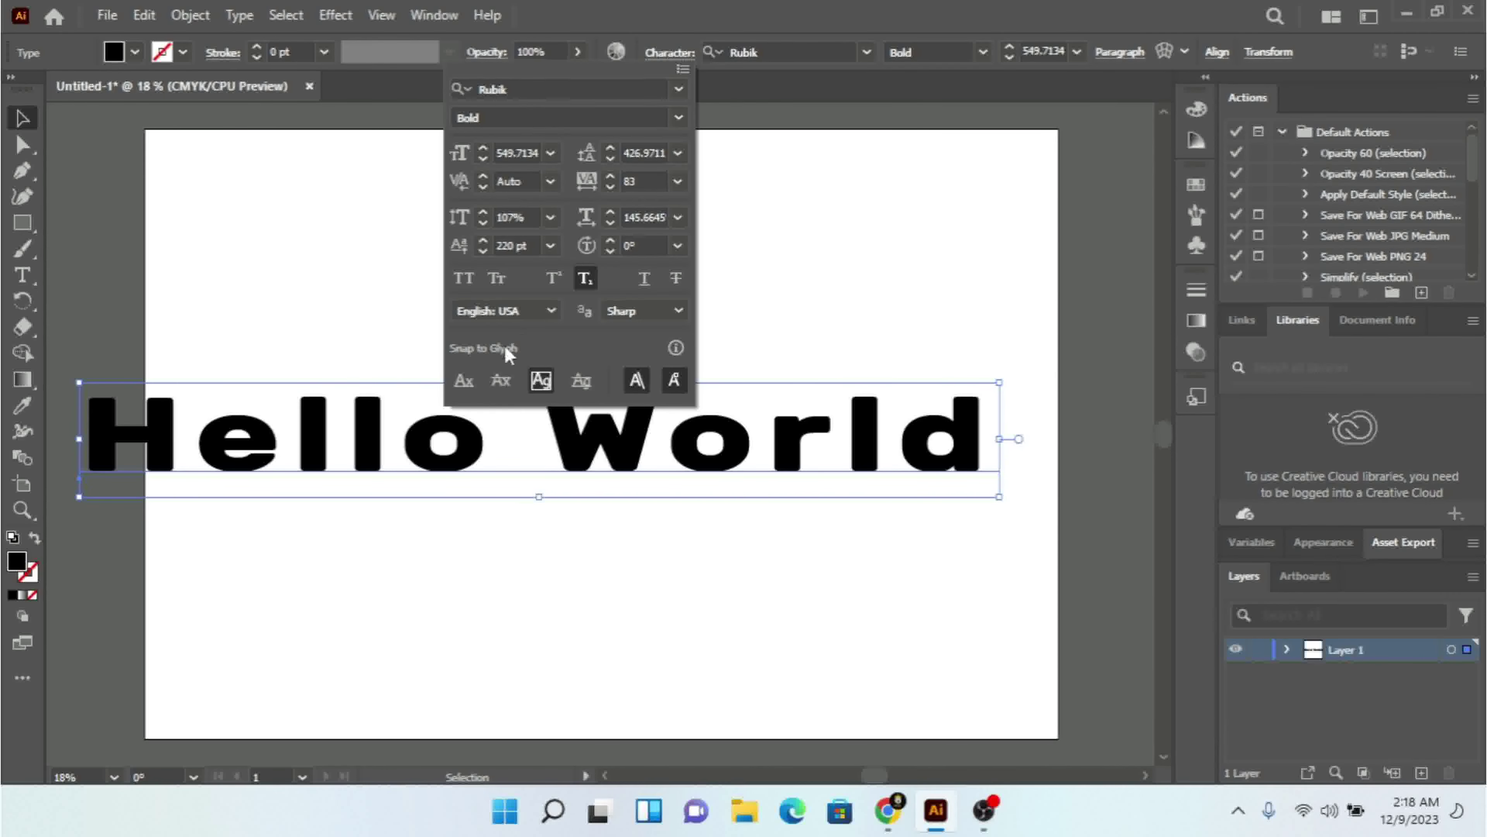
- Close the character settings and browse the Type menu commands
mouse_move(462, 359)
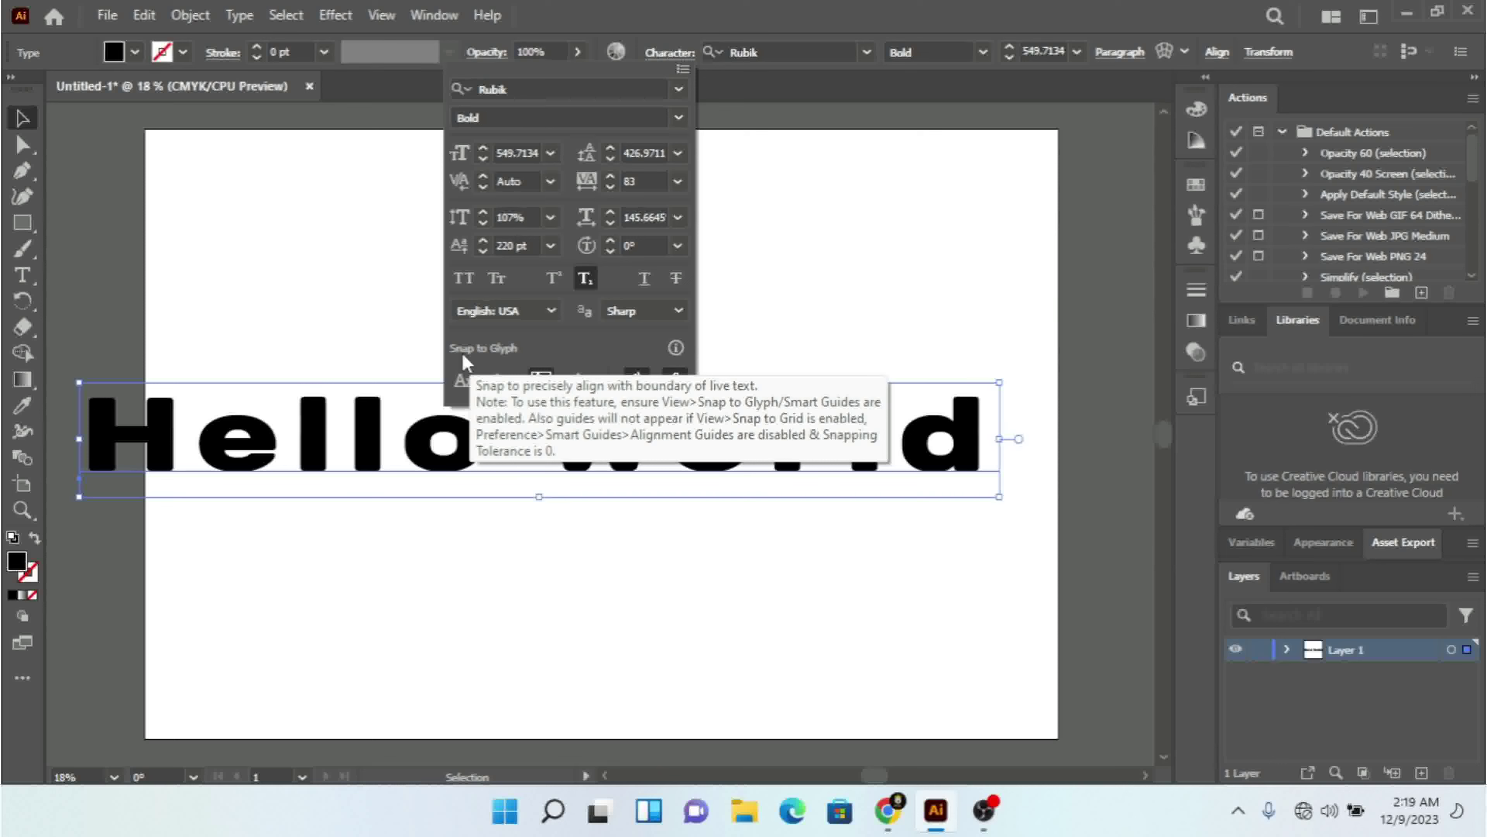
click(671, 52)
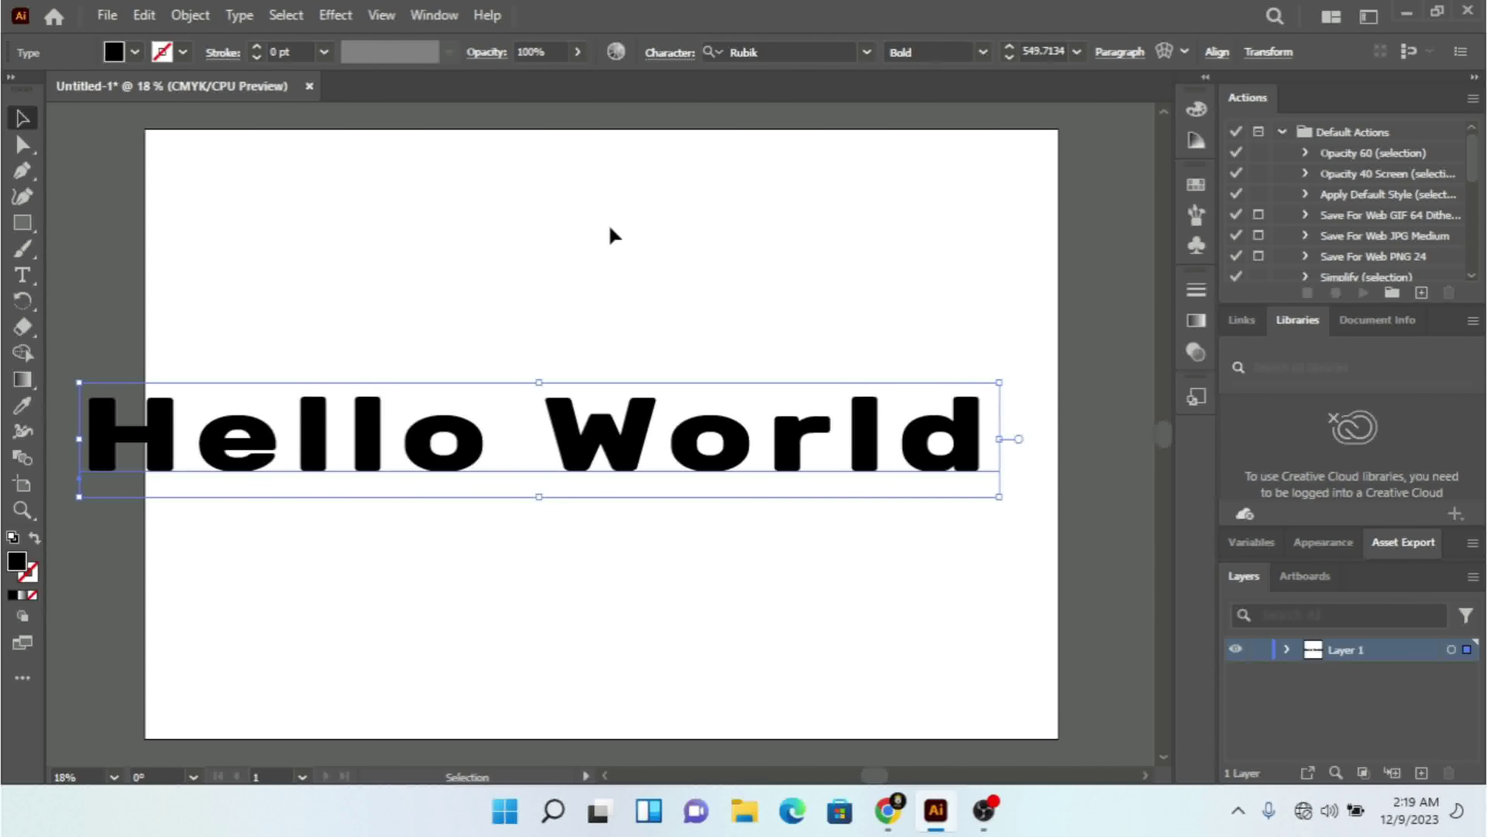
click(246, 13)
- Open the Glyphs panel, move it up out of the way, and shift Hello World right and down
key(Right)
mouse_move(241, 21)
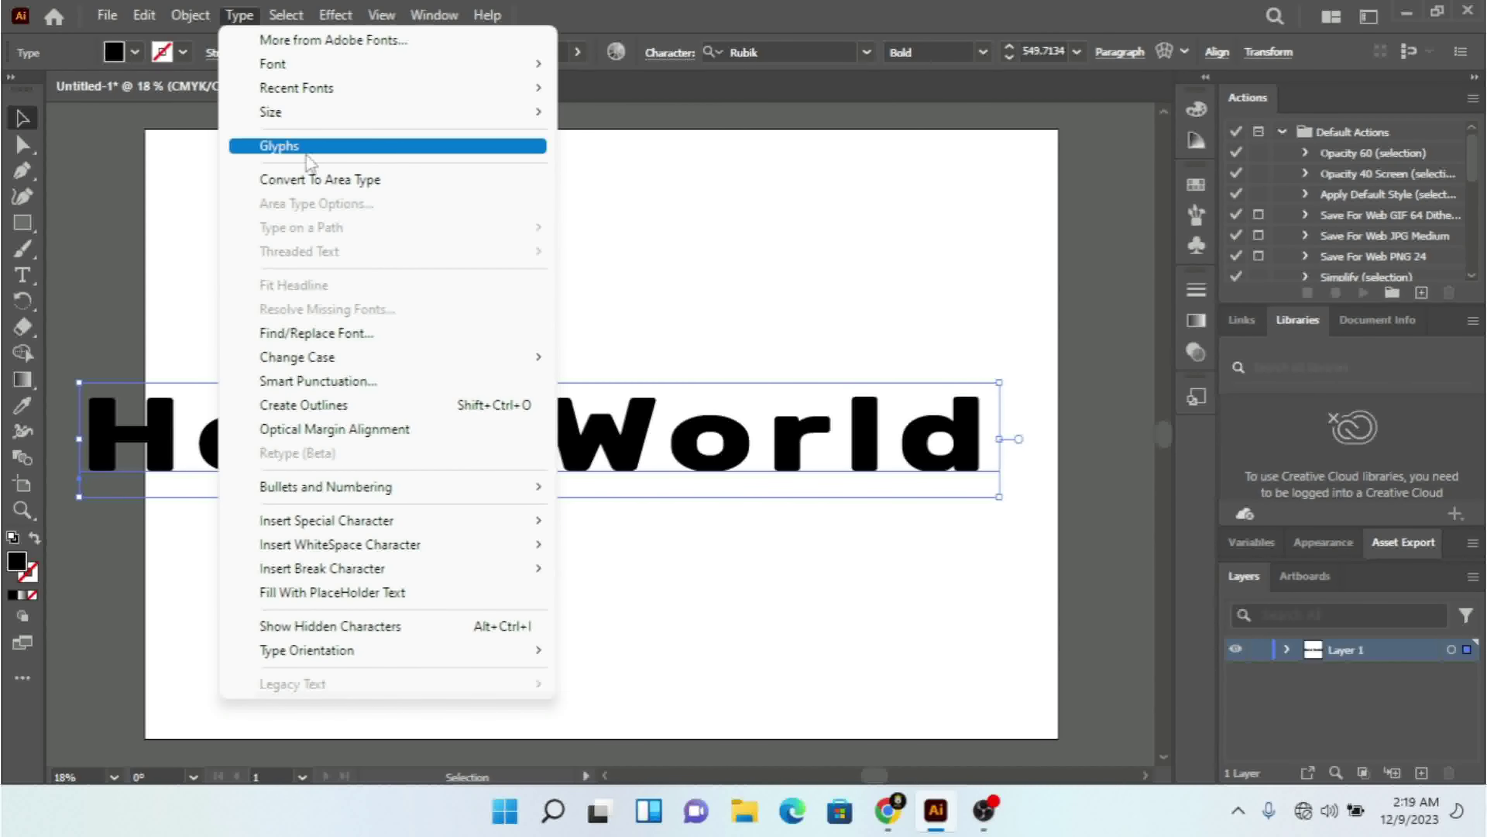
click(280, 146)
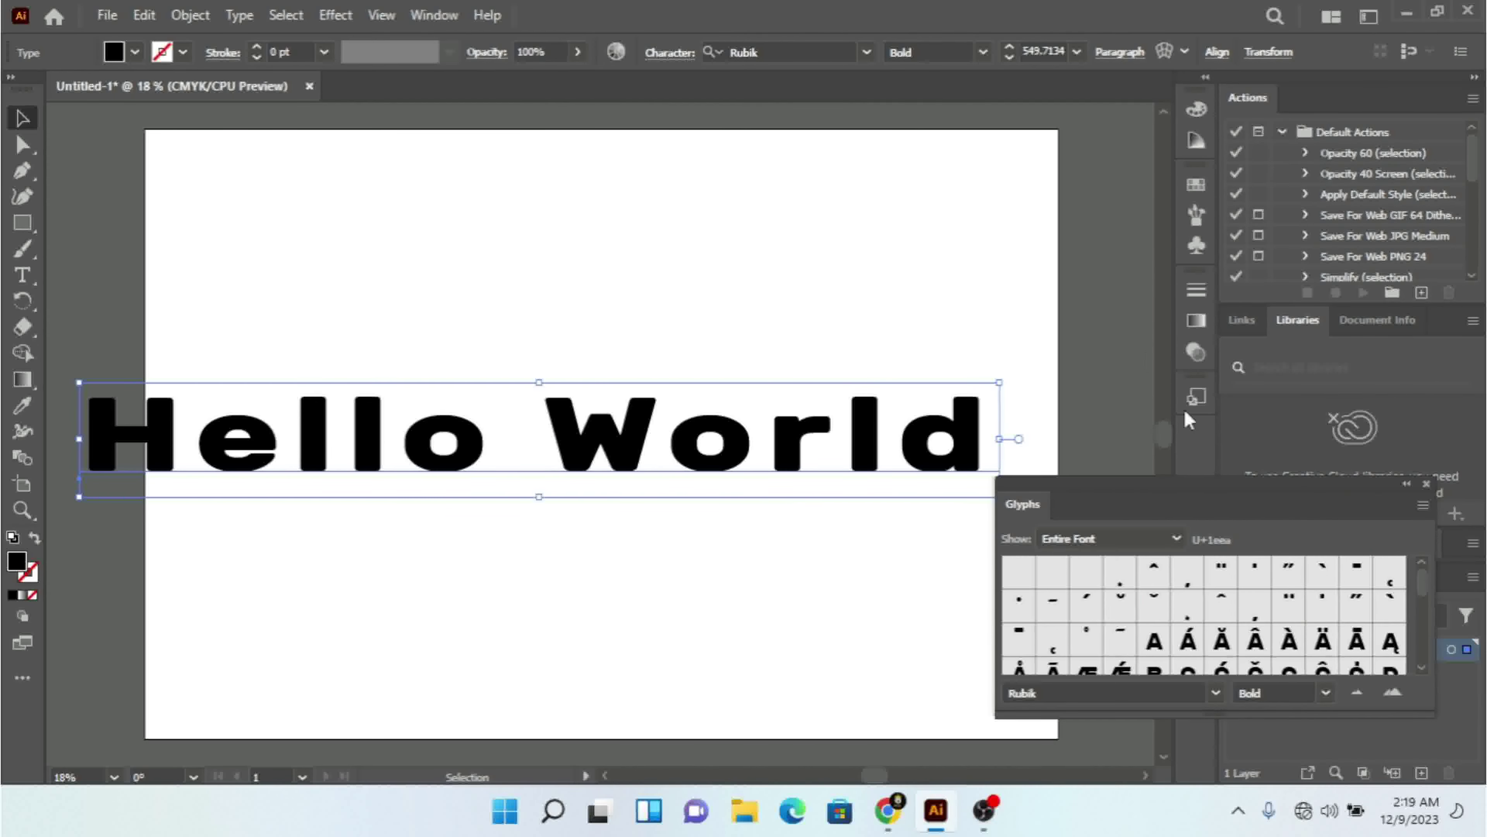
drag(1172, 489, 1195, 249)
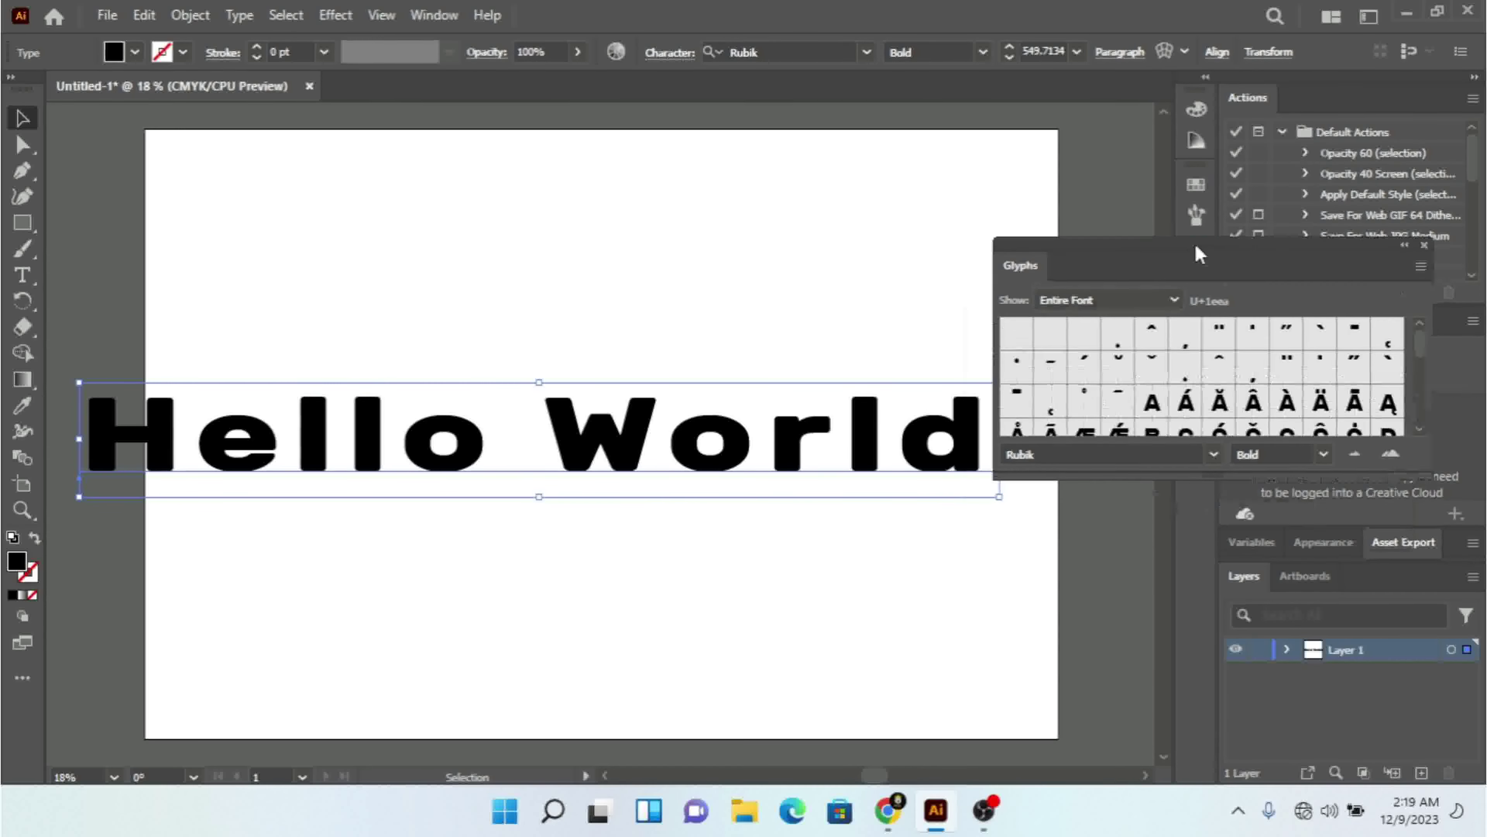
drag(600, 432, 666, 447)
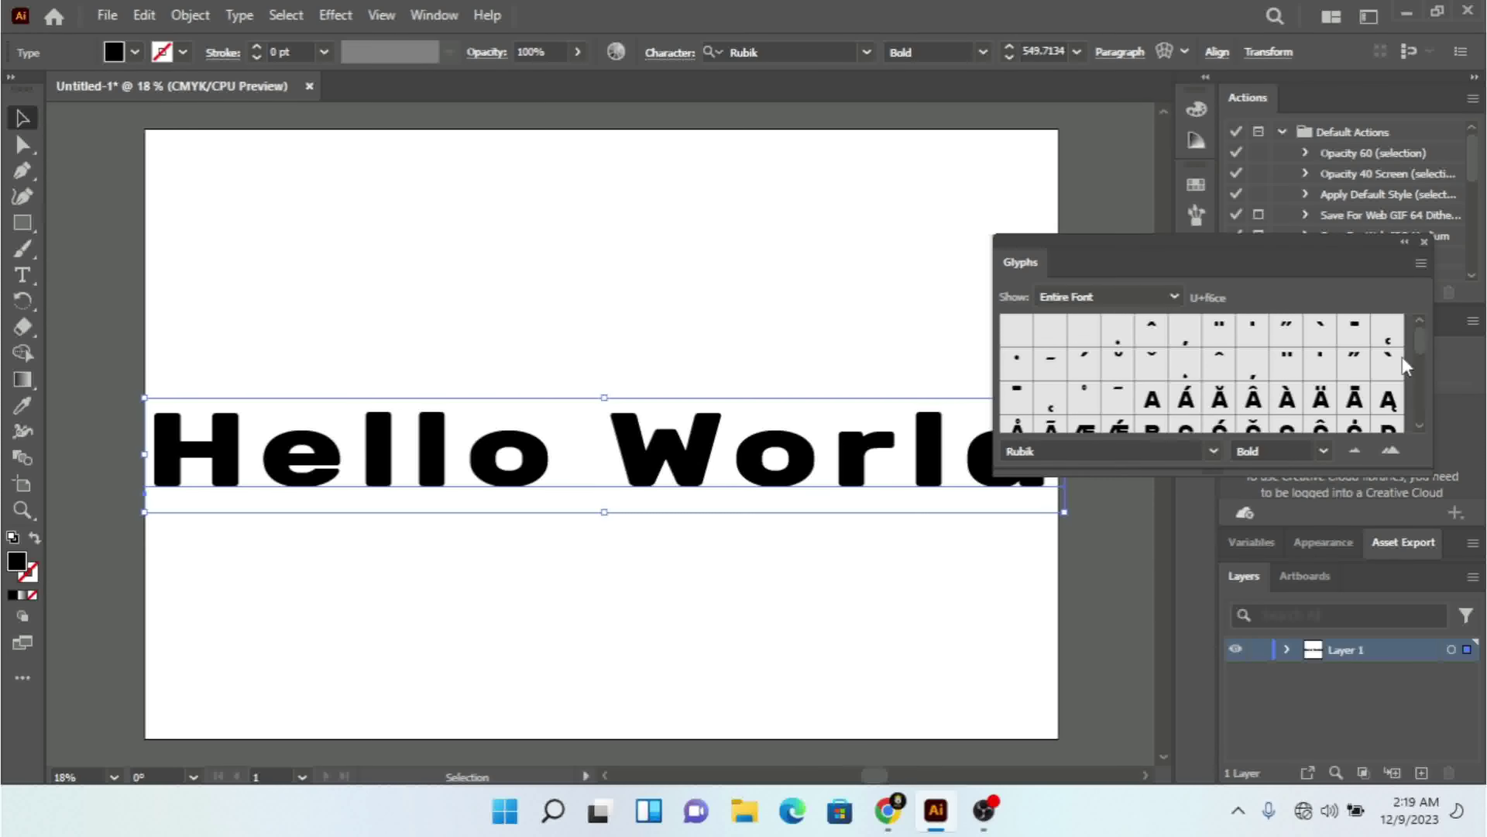
scroll(1423, 386, down, 3)
scroll(1423, 387, down, 5)
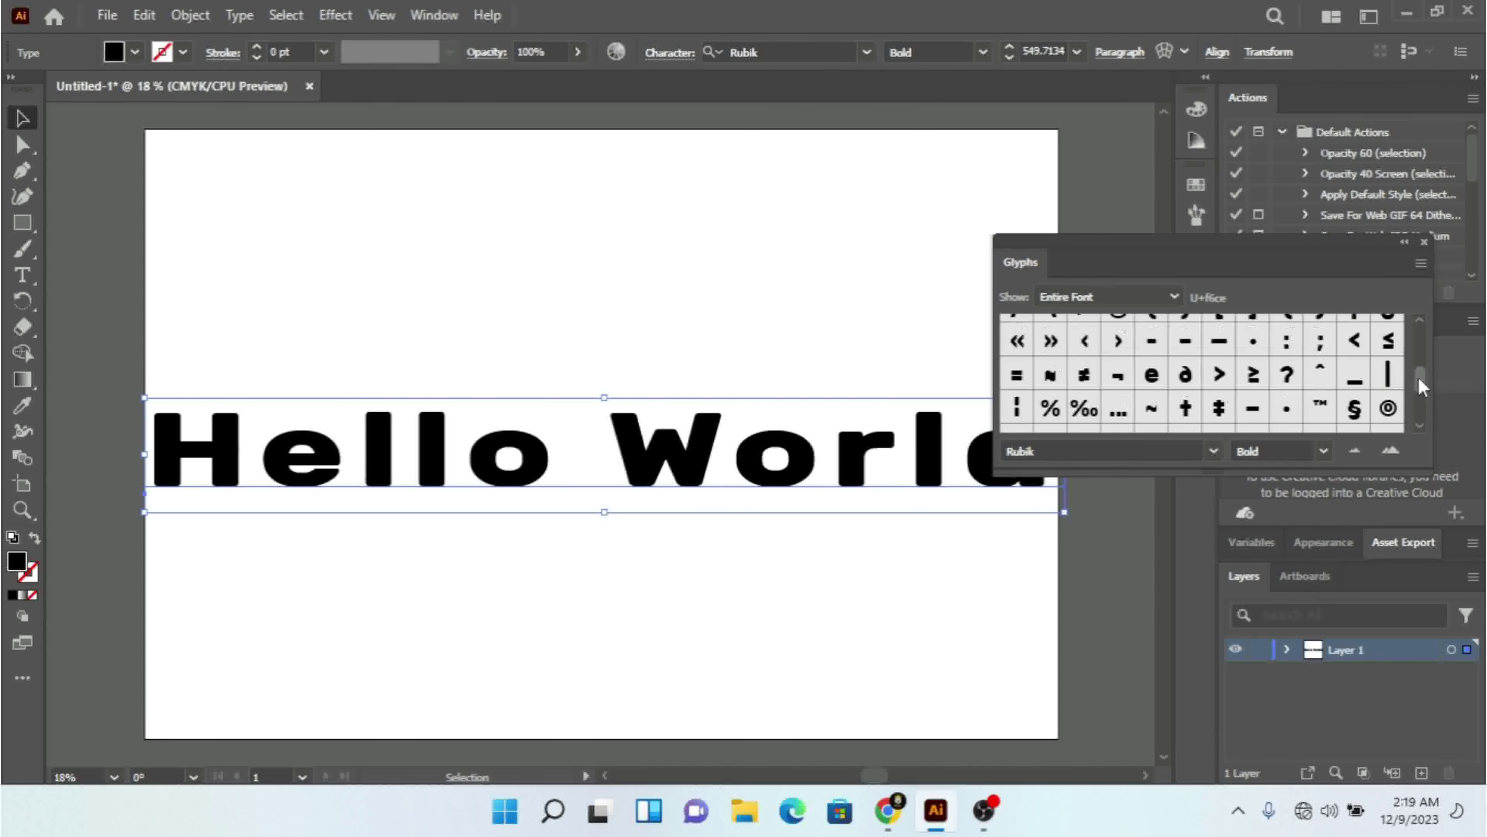
scroll(1423, 384, up, 2)
- Replace the W of World with Ẅ, then insert an @ and an ff ligature after it
double_click(638, 468)
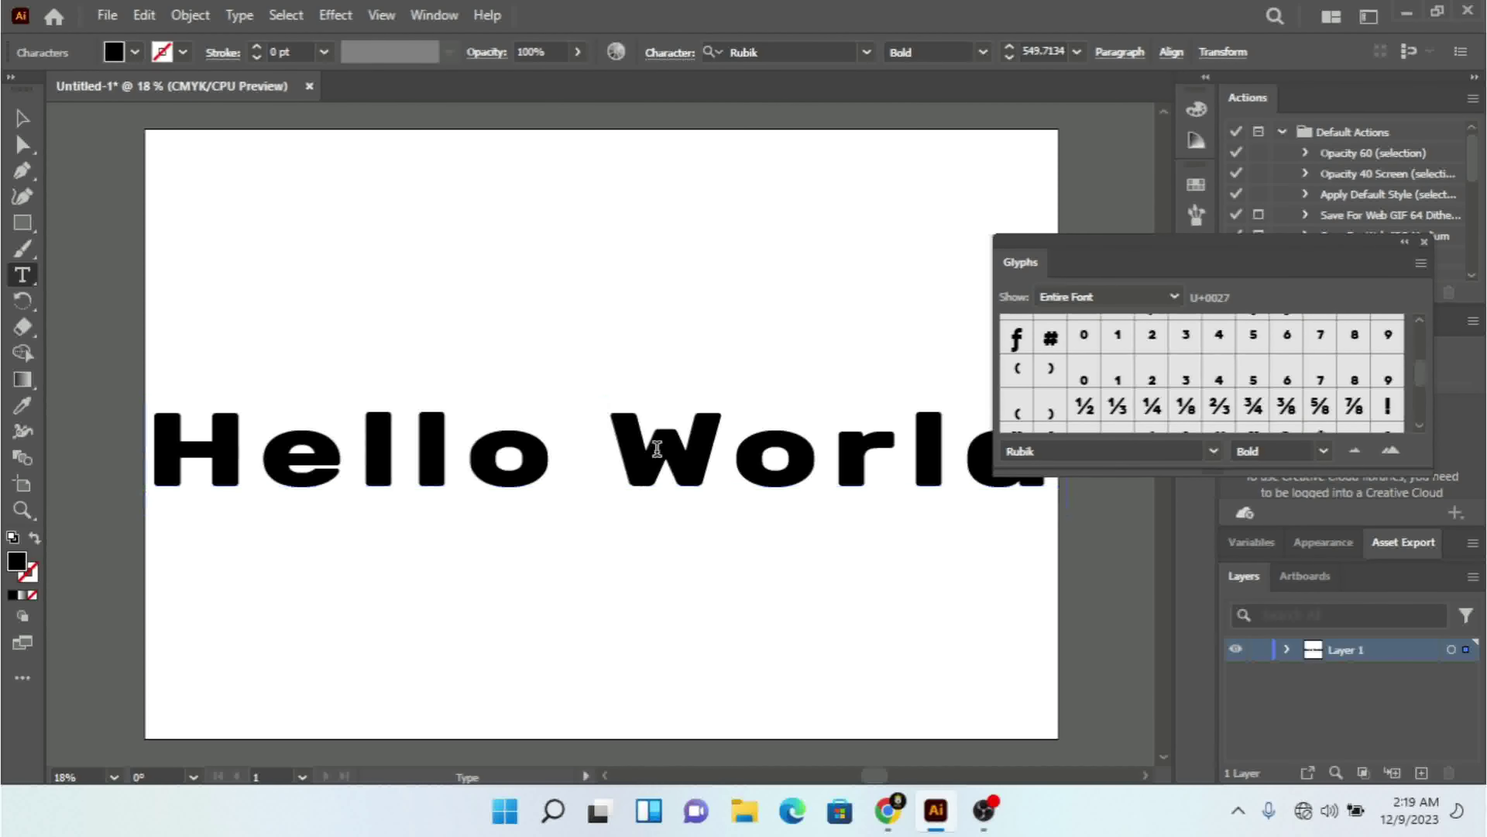
drag(705, 449, 614, 451)
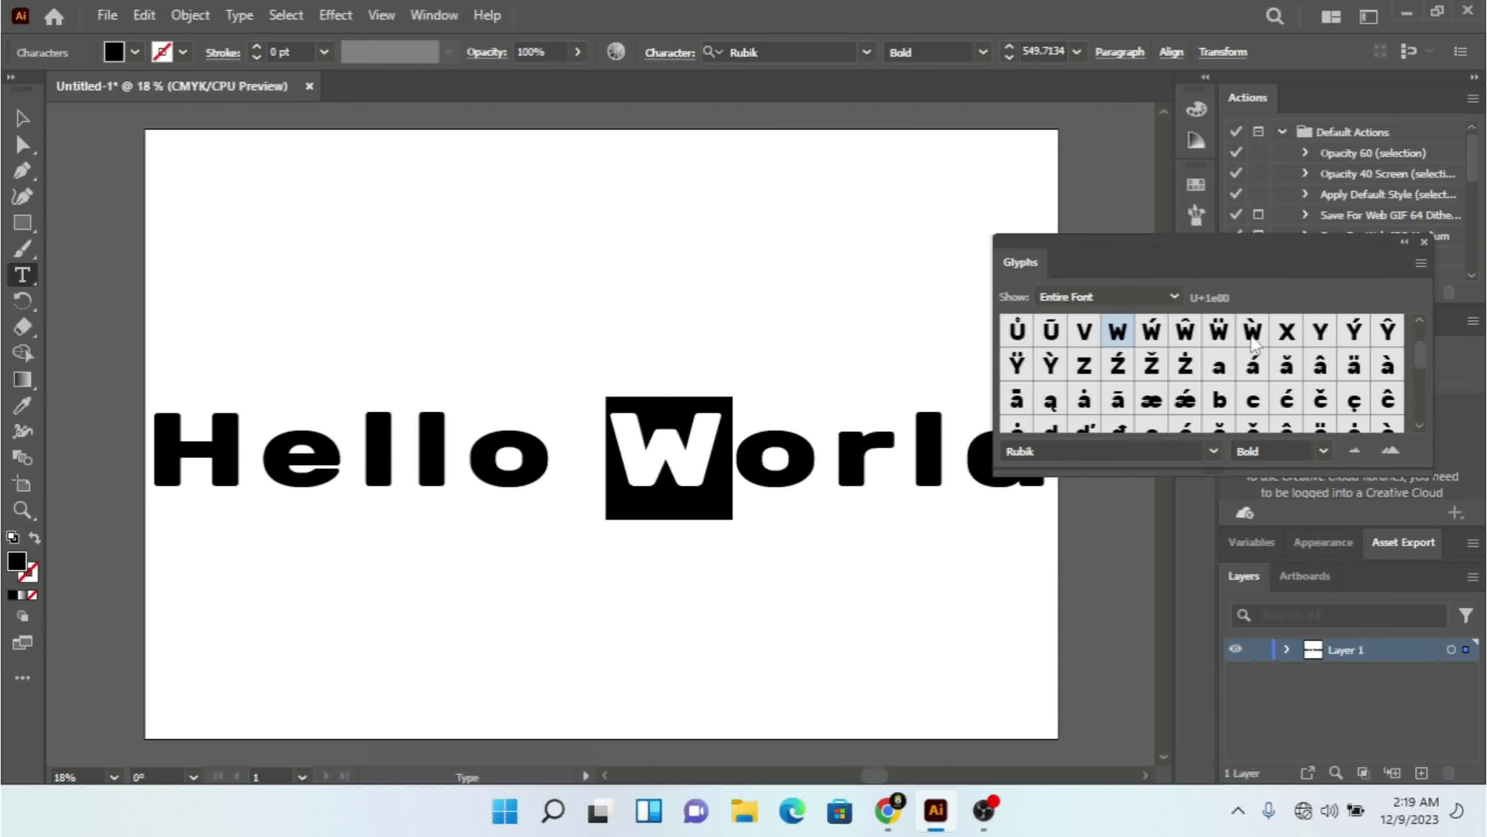
double_click(1218, 338)
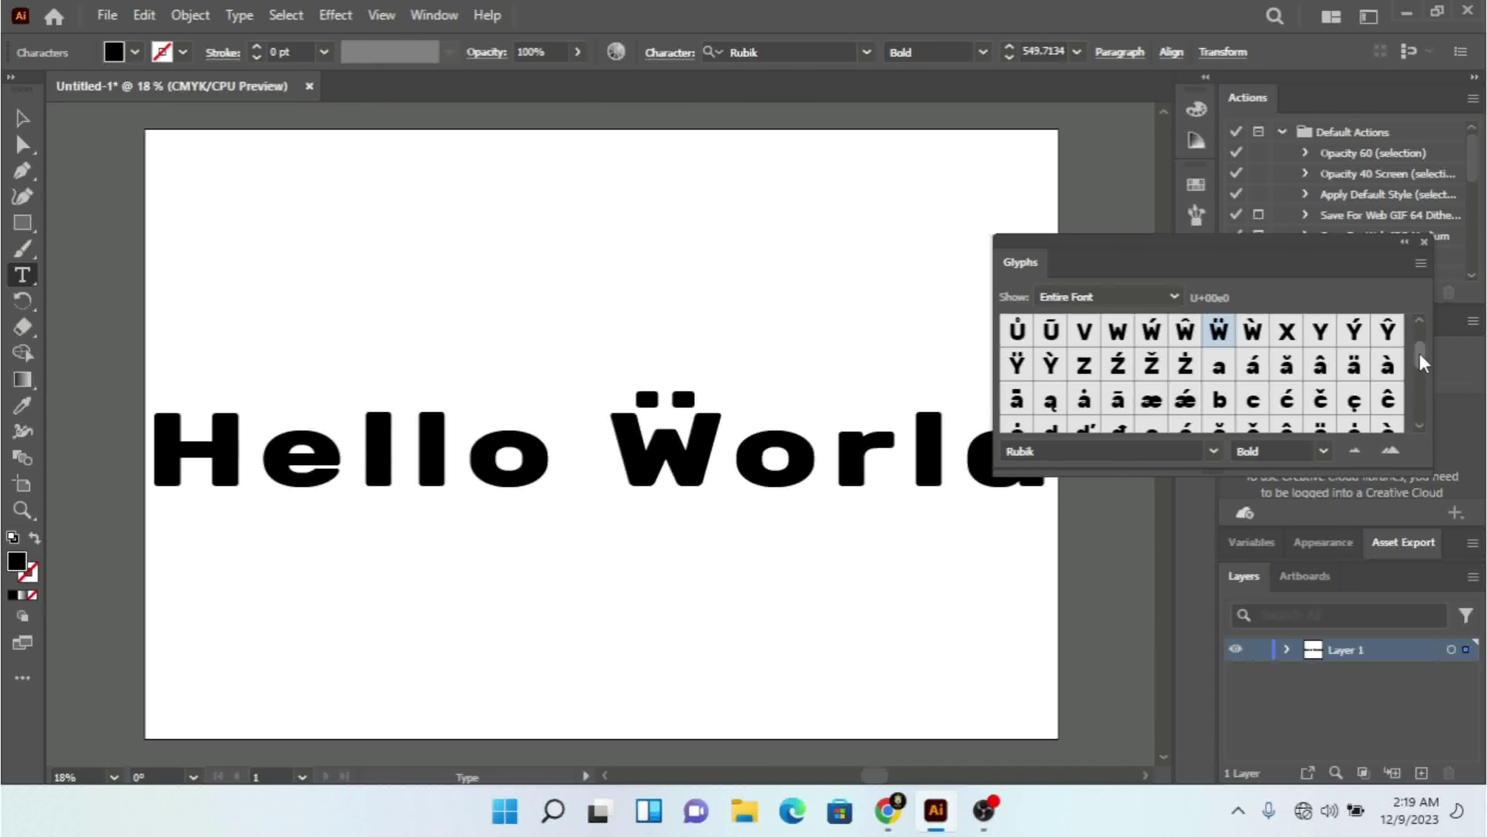
drag(1420, 366, 1423, 386)
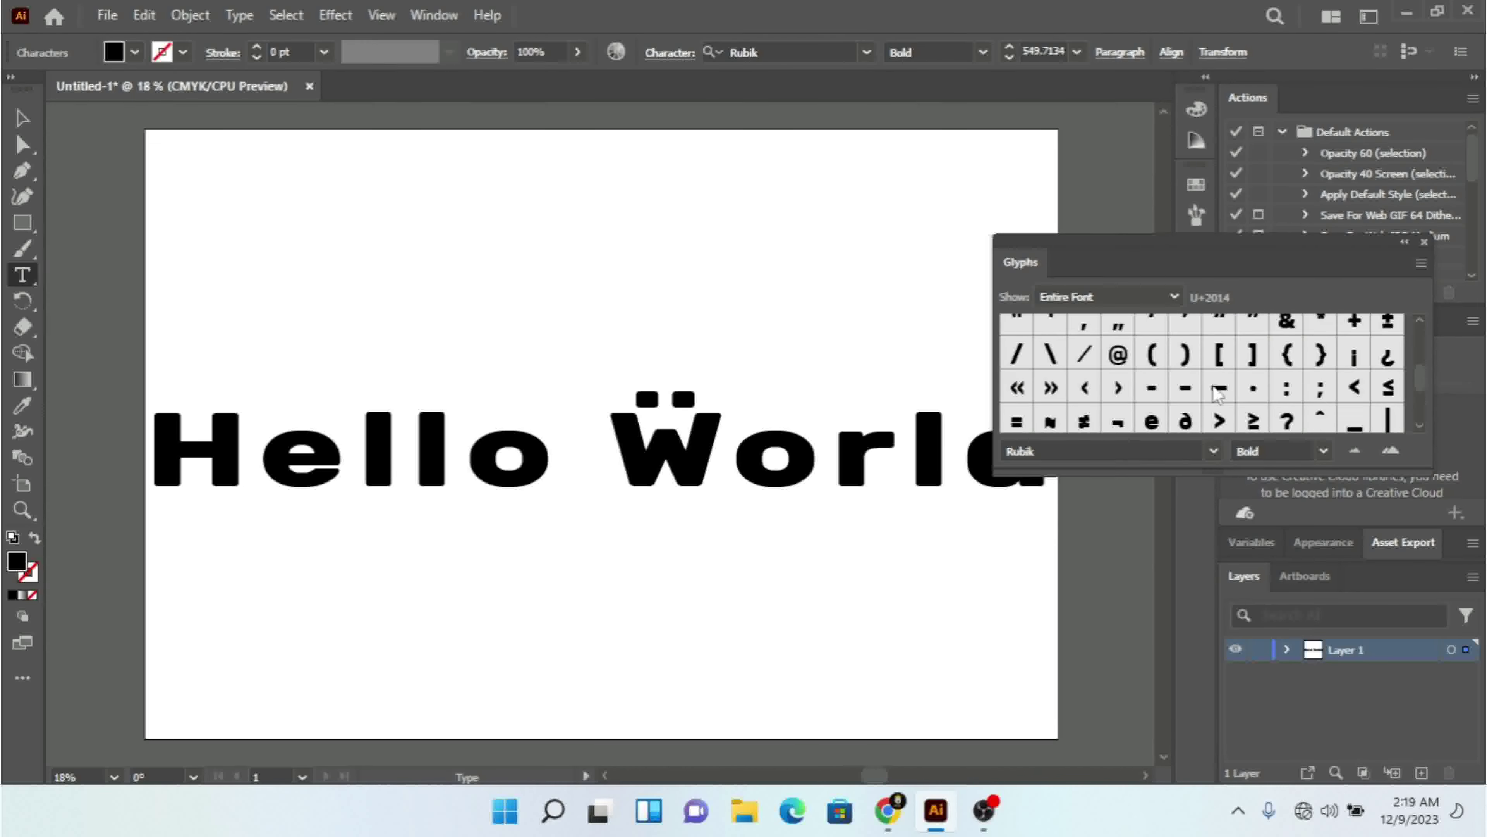
double_click(1118, 354)
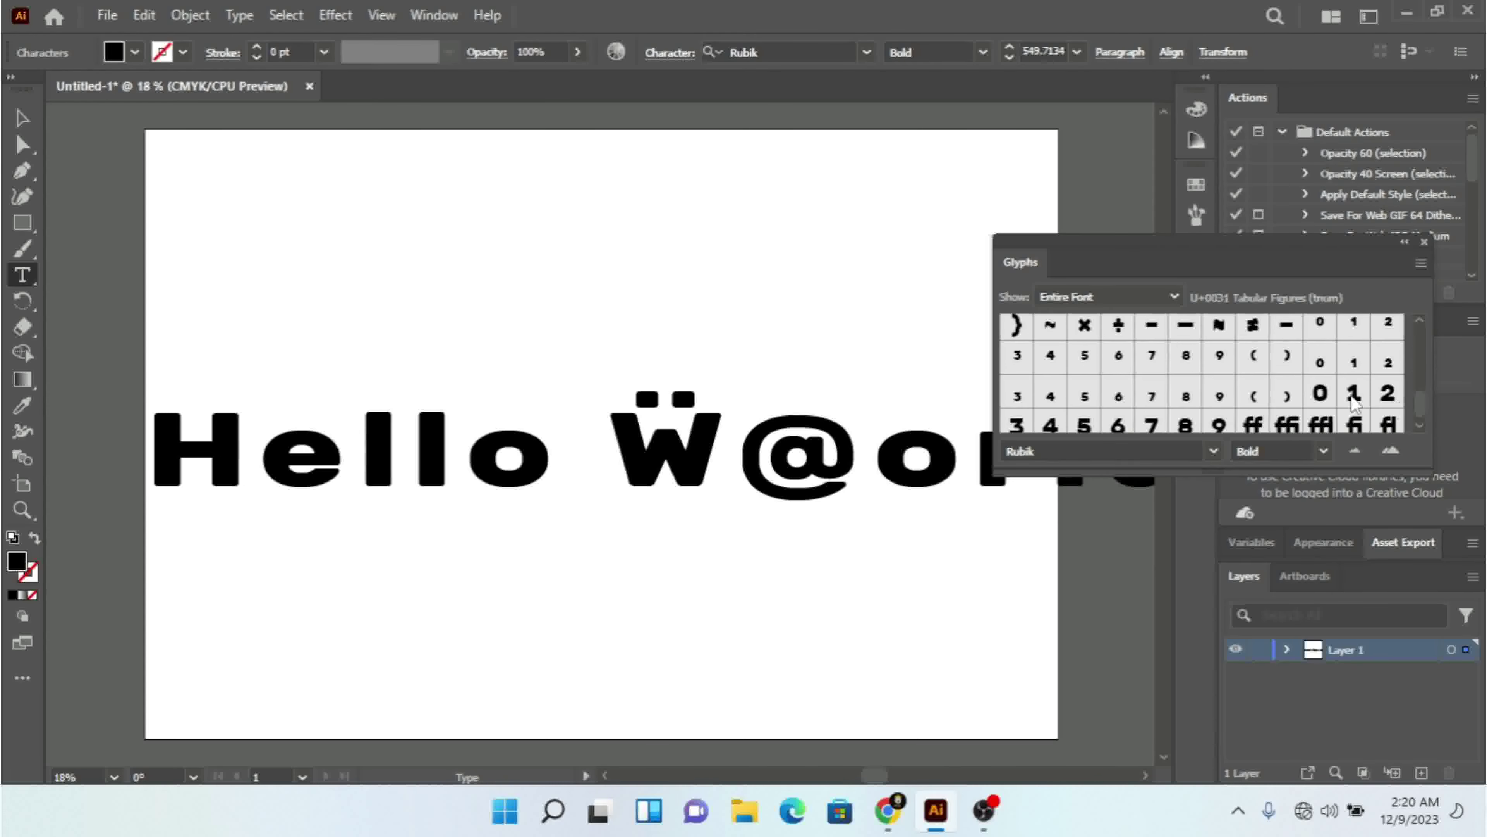
double_click(1255, 434)
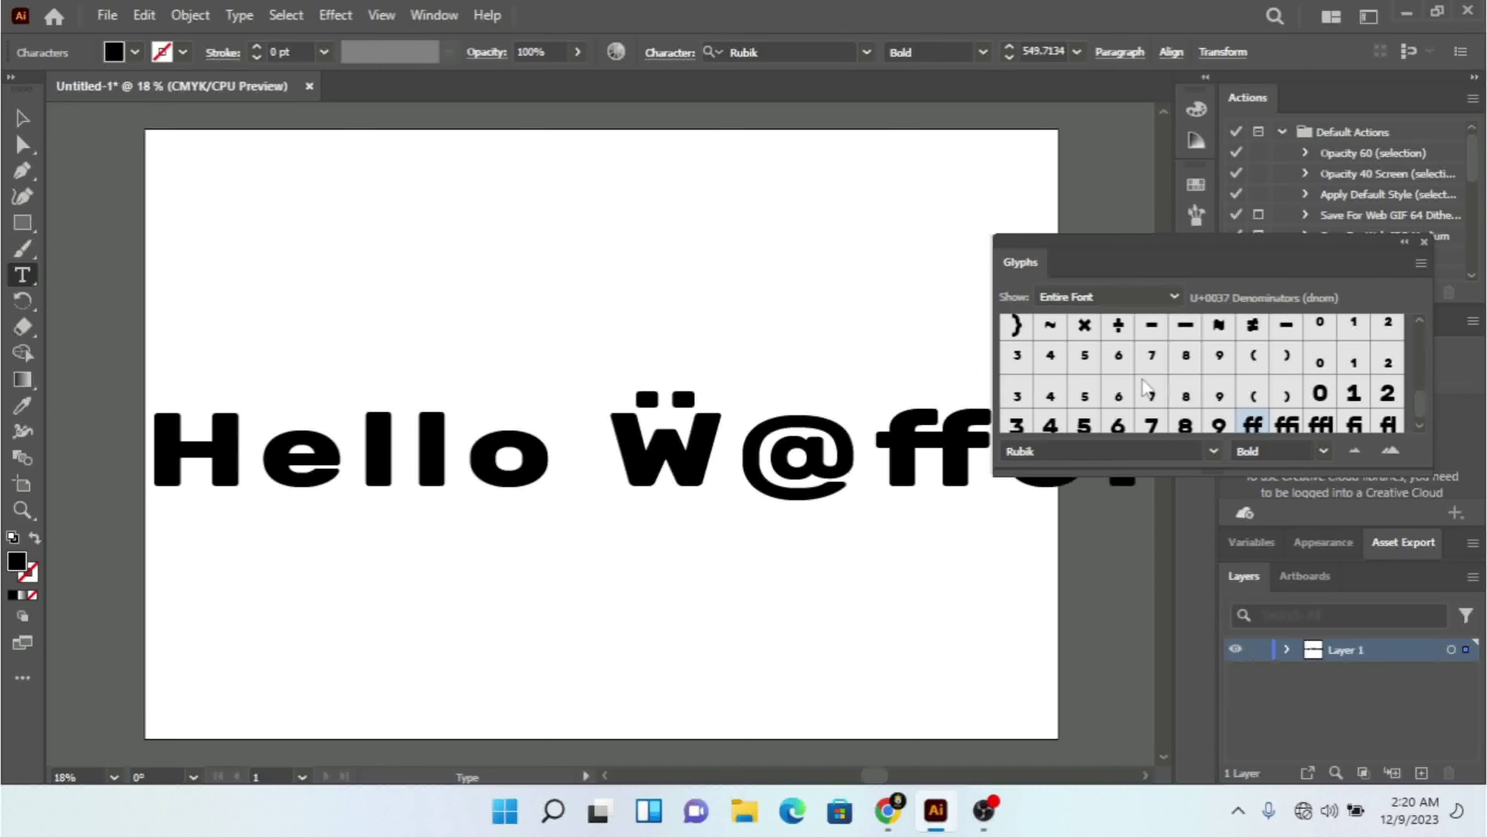
drag(1154, 268, 1049, 173)
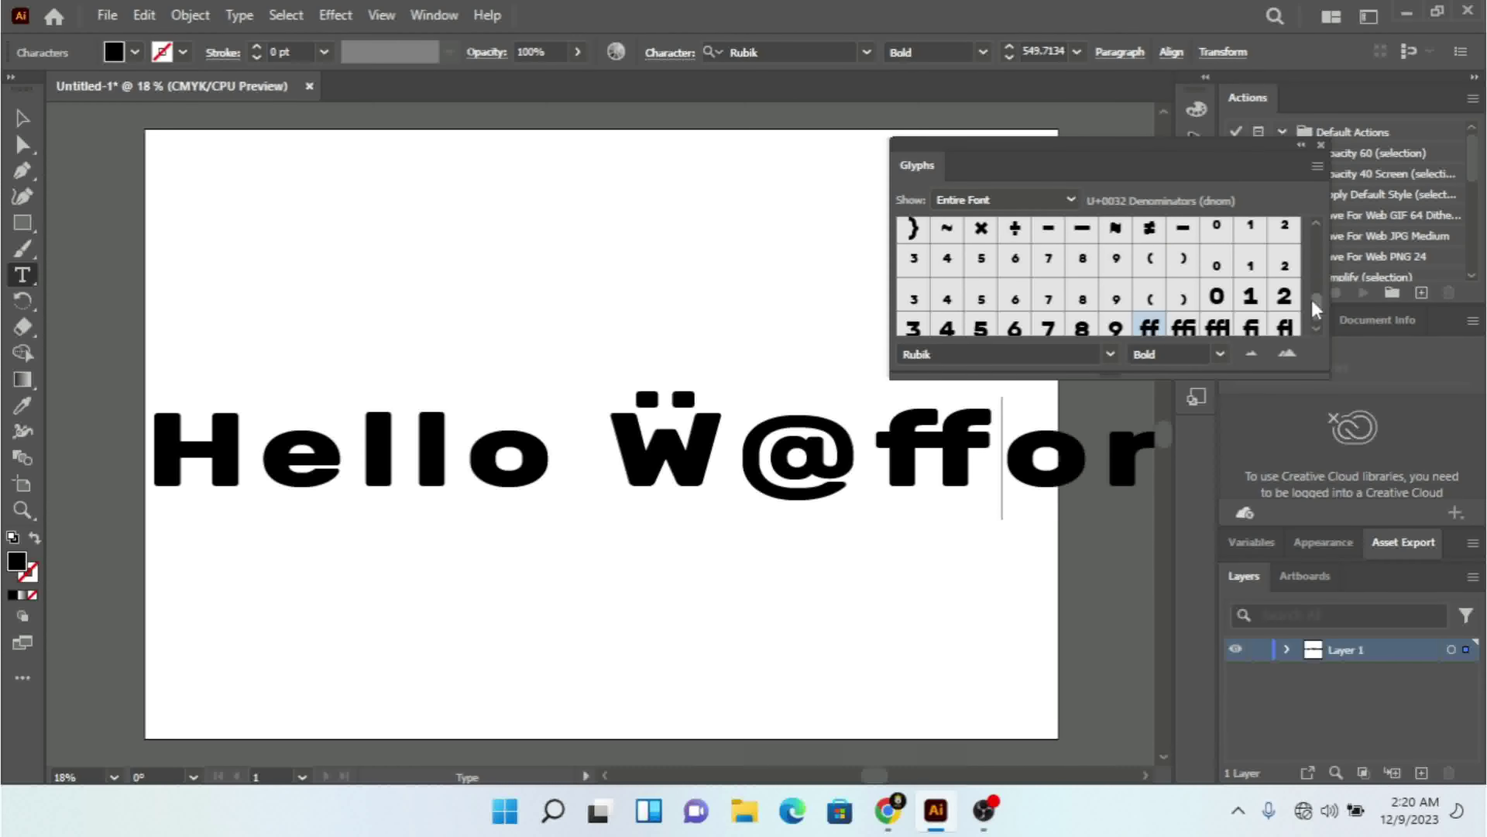
- Browse the Glyphs panel fonts, showing Segoe UI glyphs while keeping the Bold style
drag(1317, 308, 1314, 266)
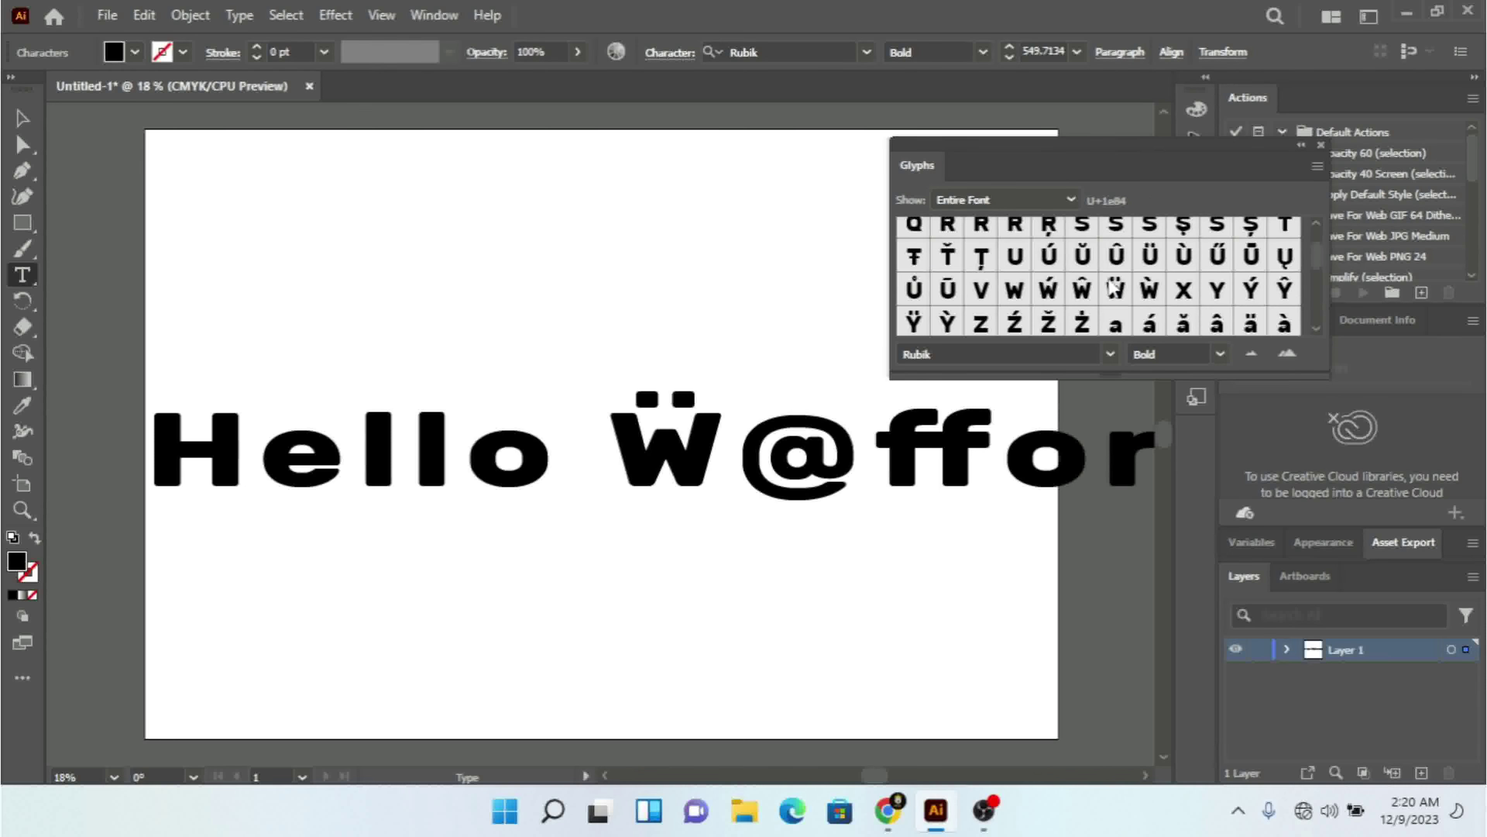
click(1110, 354)
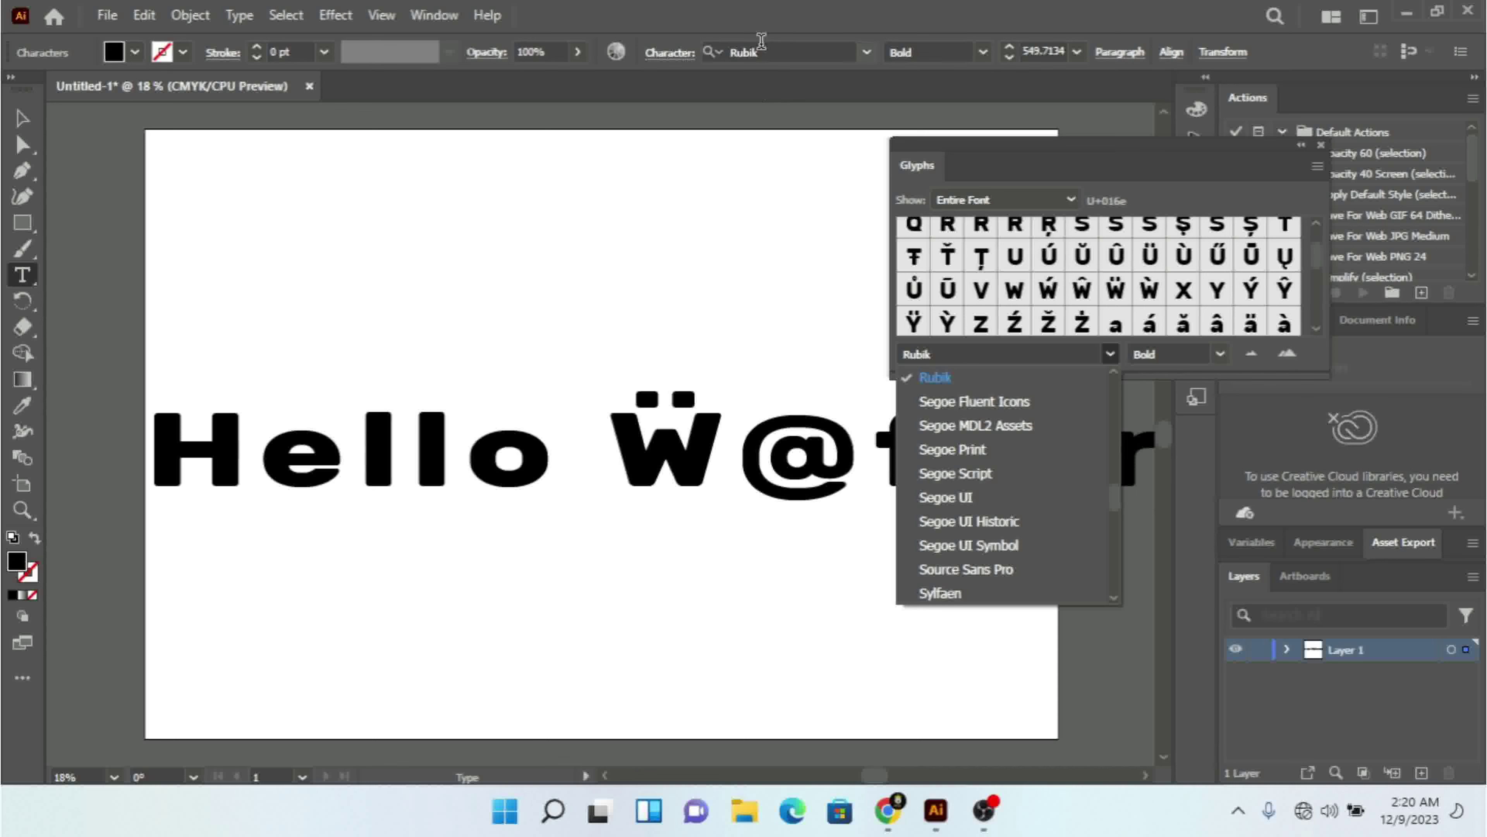
click(867, 52)
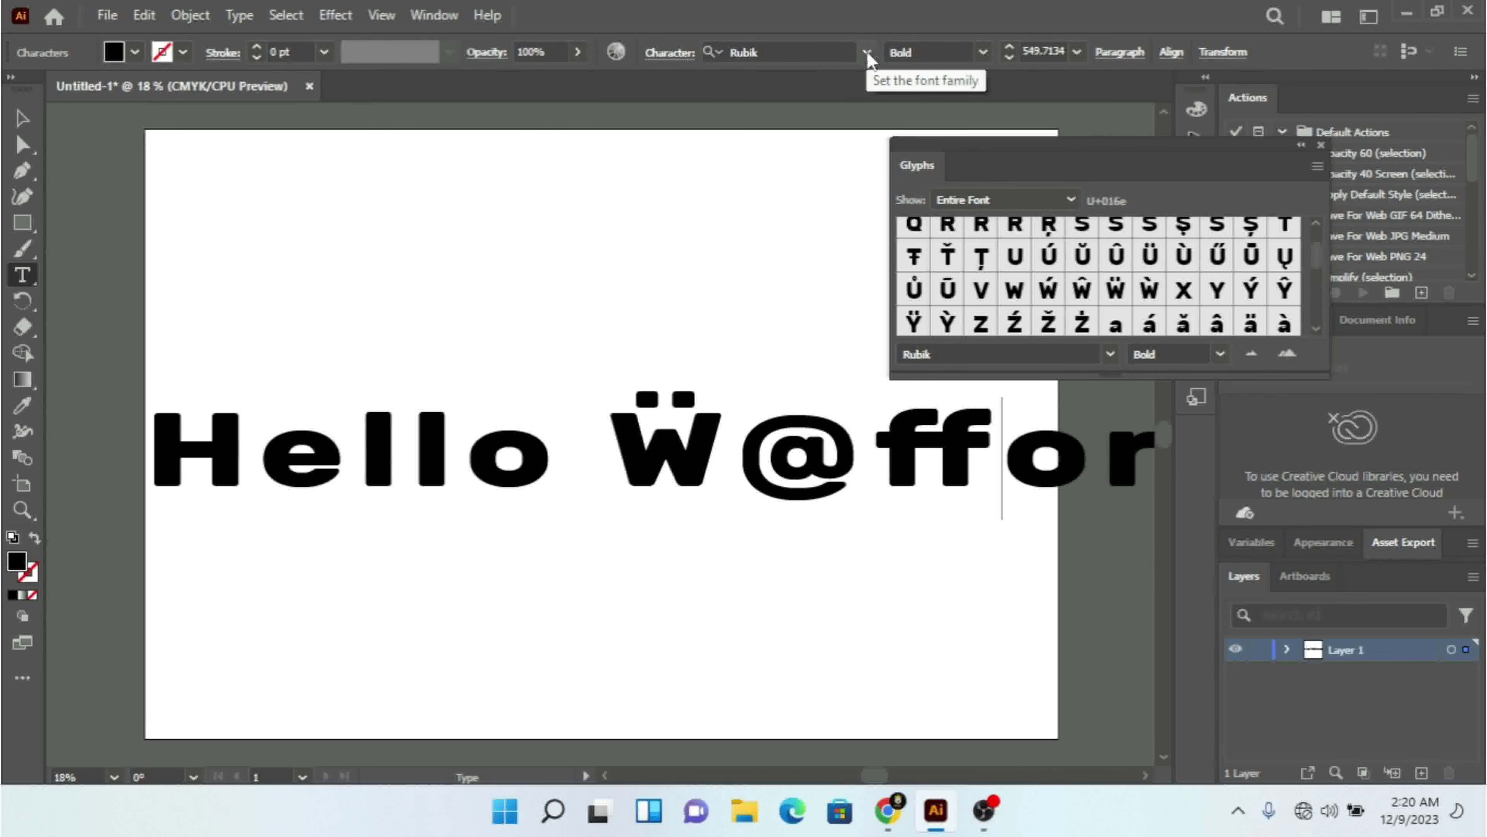
click(1109, 356)
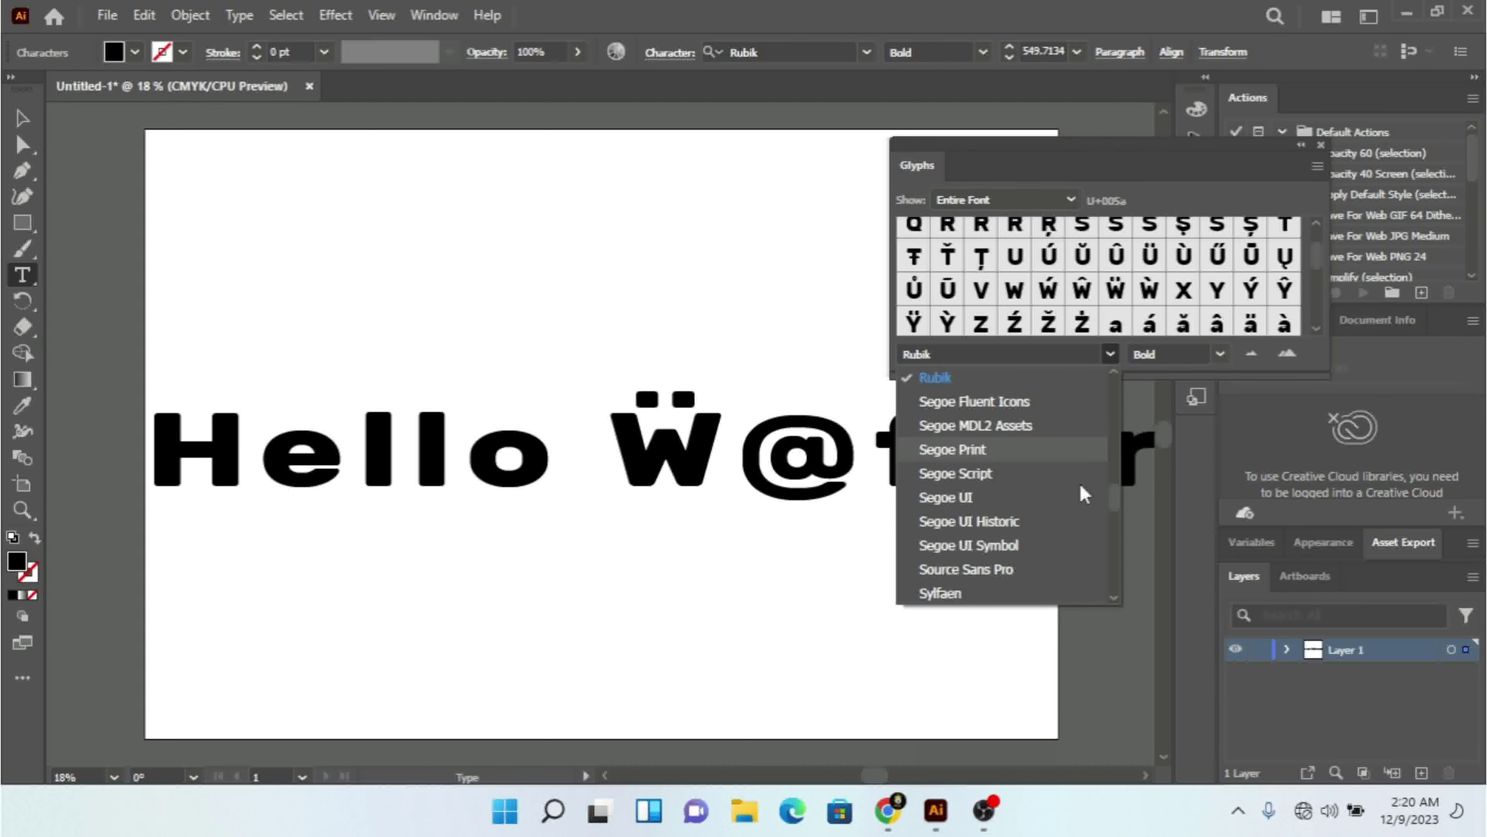
click(1003, 505)
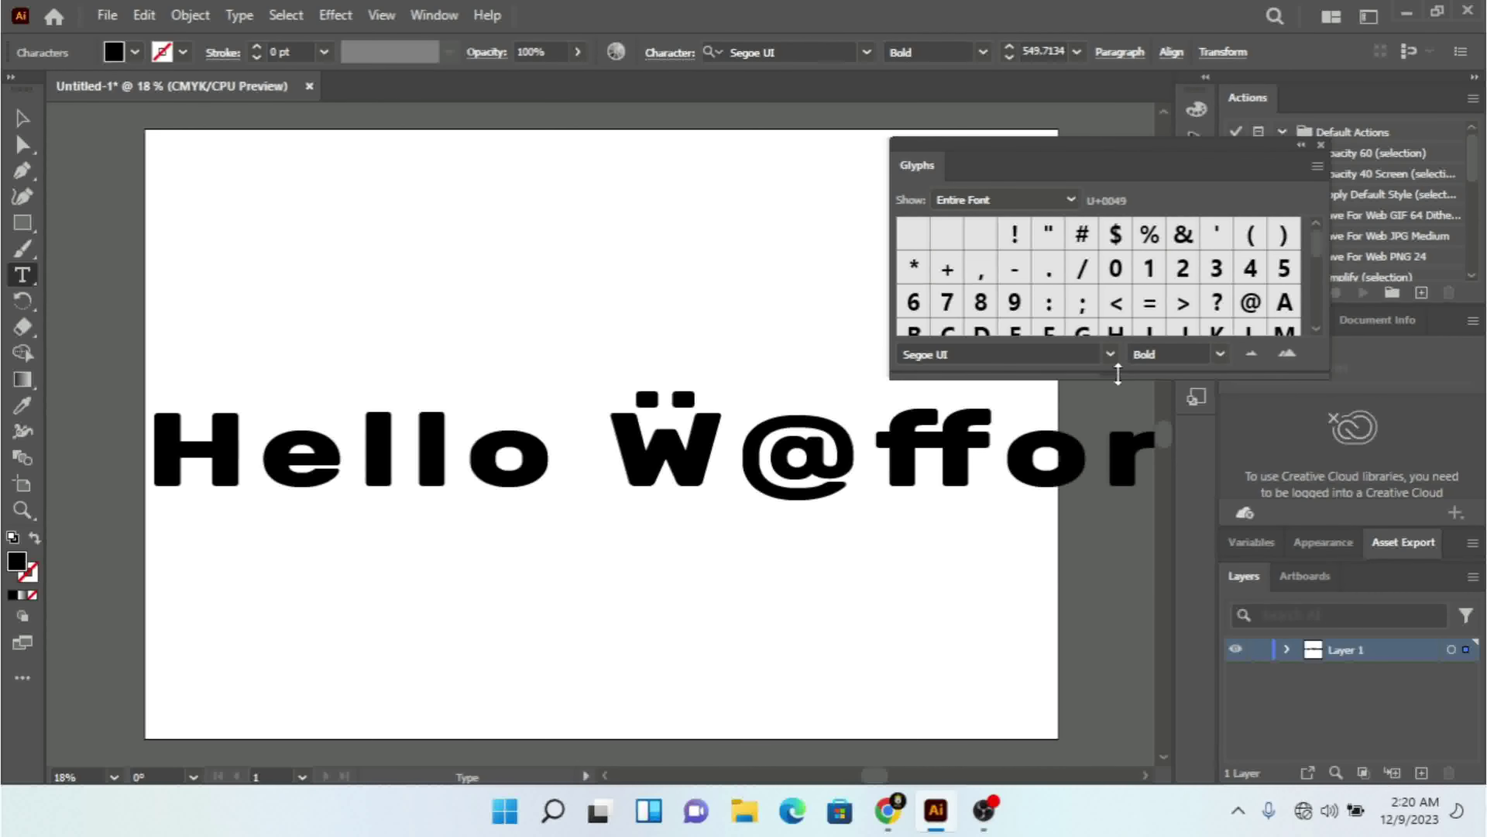
click(1219, 354)
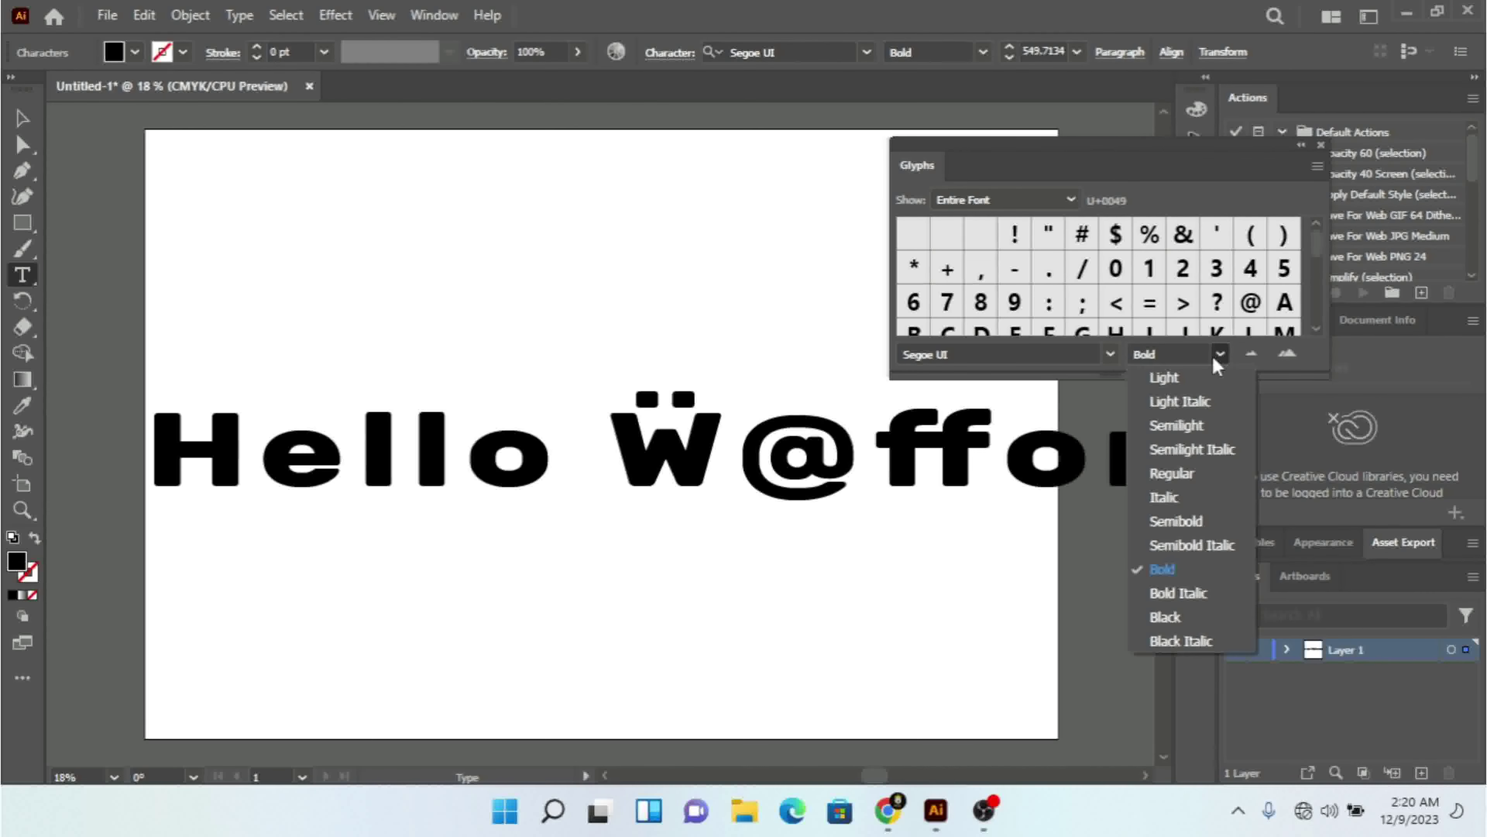
click(1163, 283)
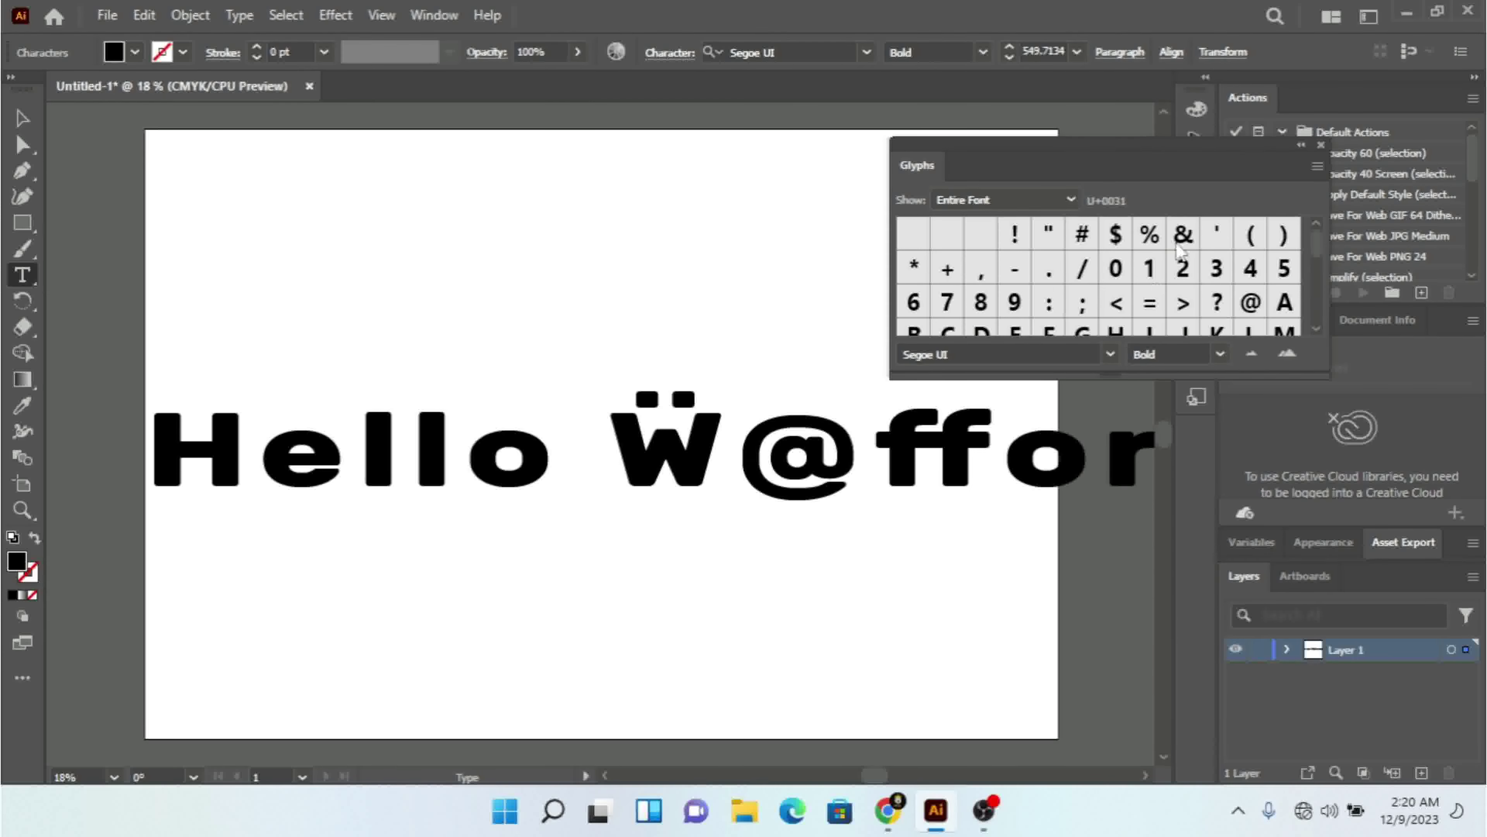
drag(1320, 261, 1317, 286)
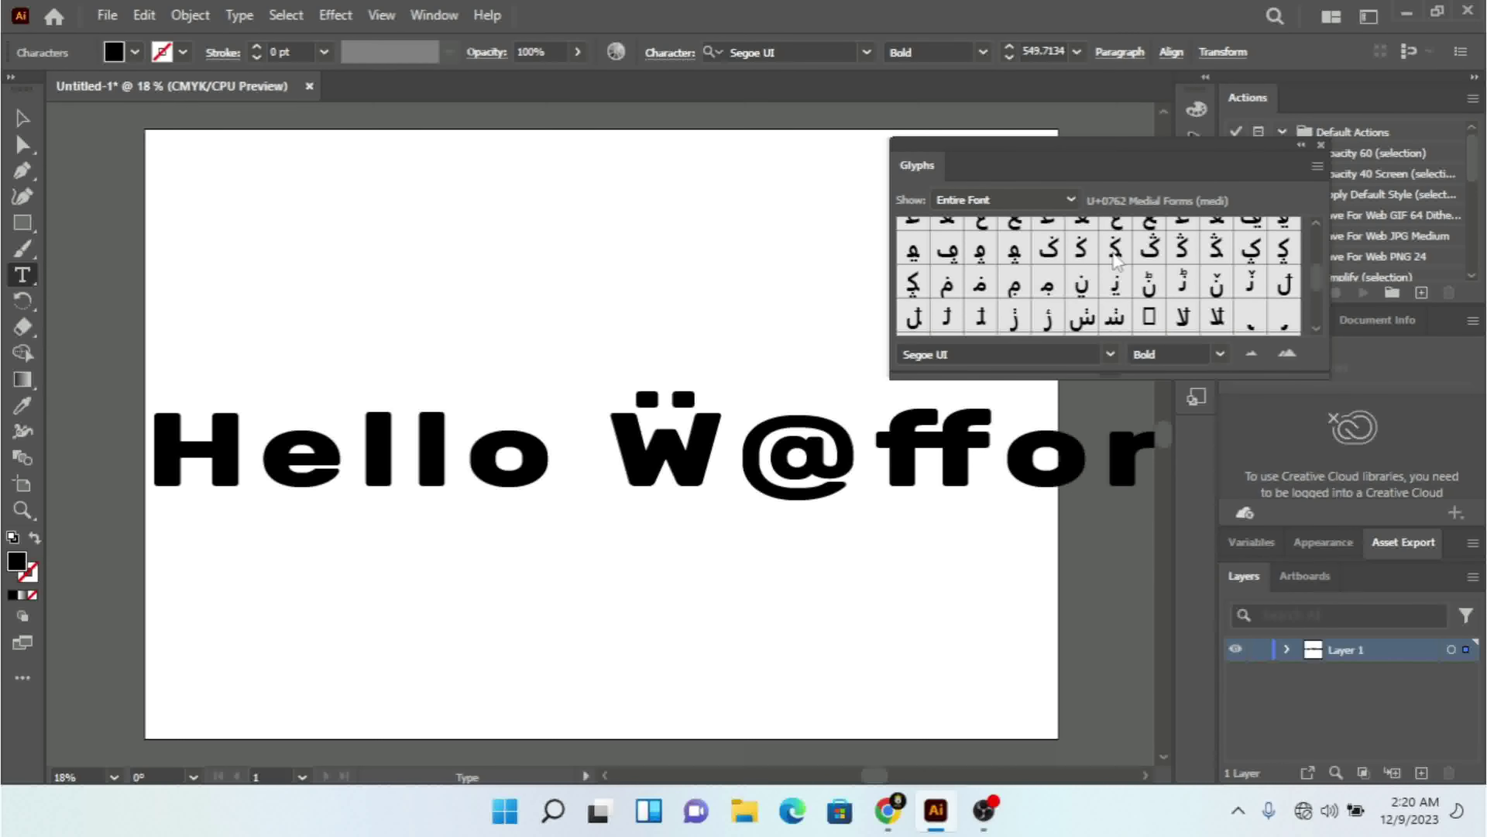
- Close the Glyphs panel and switch to the Selection tool to finish editing the text
click(1110, 354)
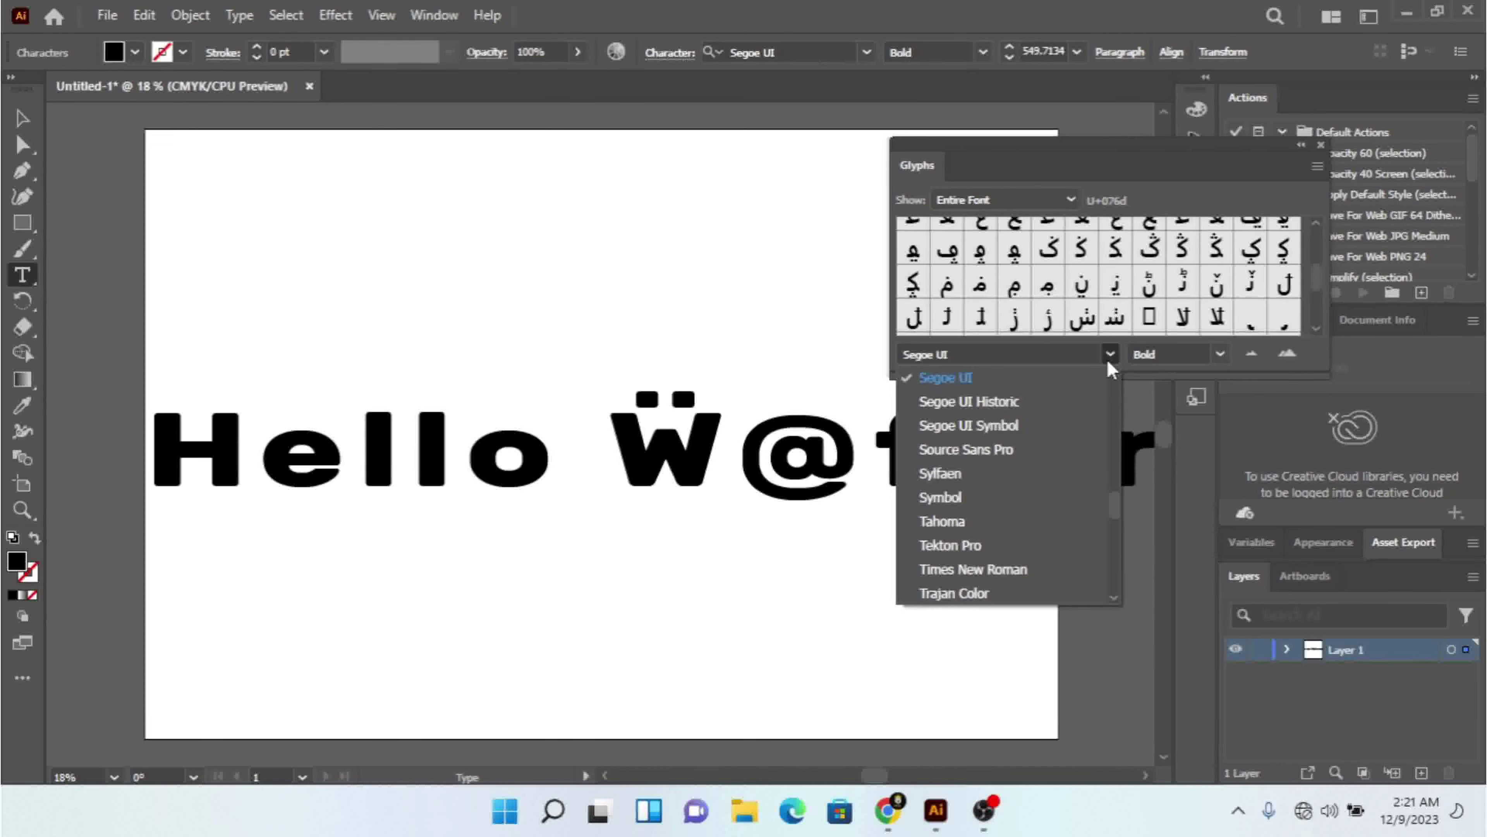
key(Escape)
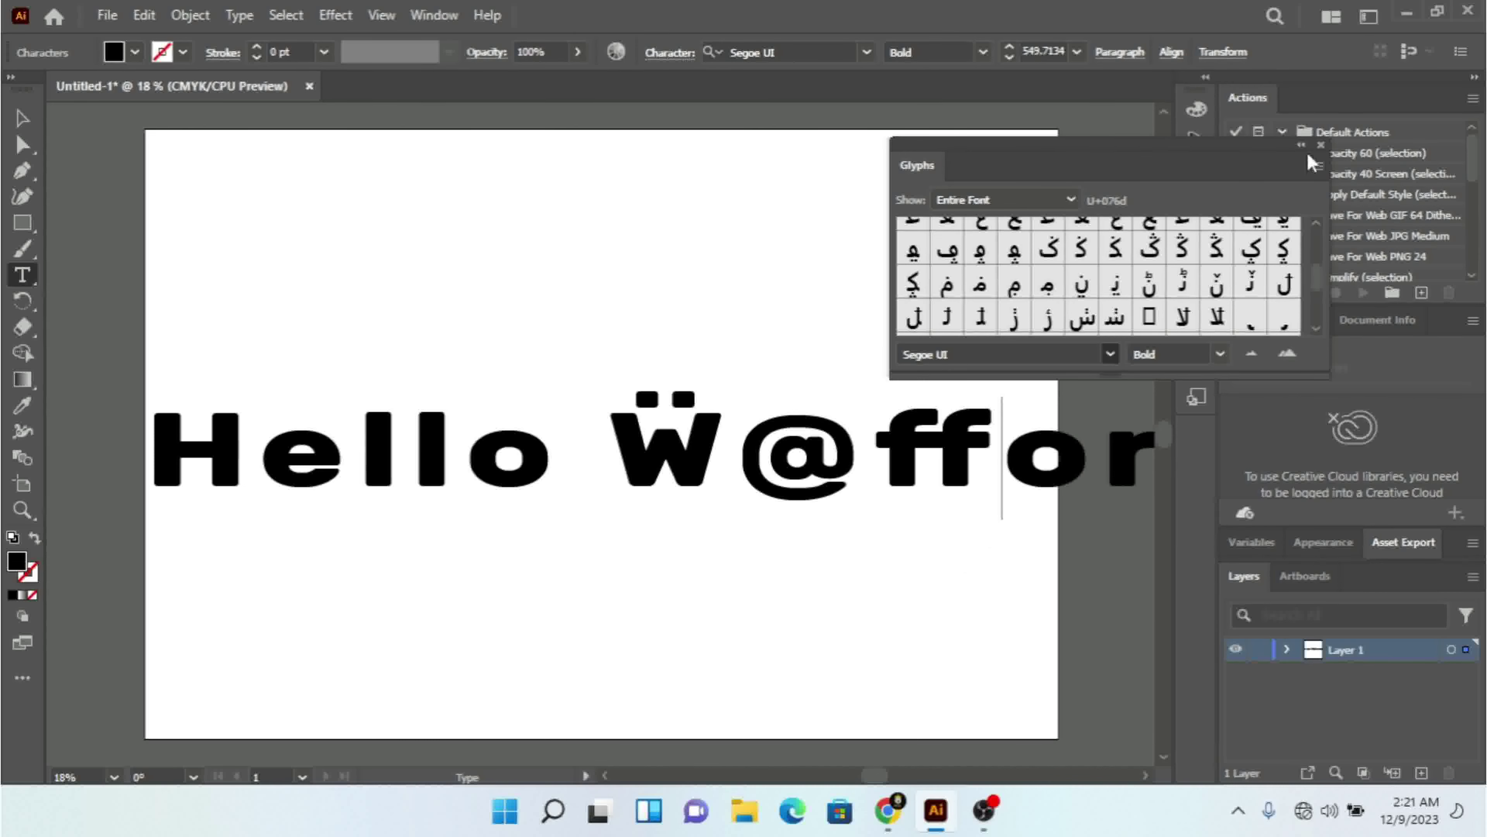
click(1320, 145)
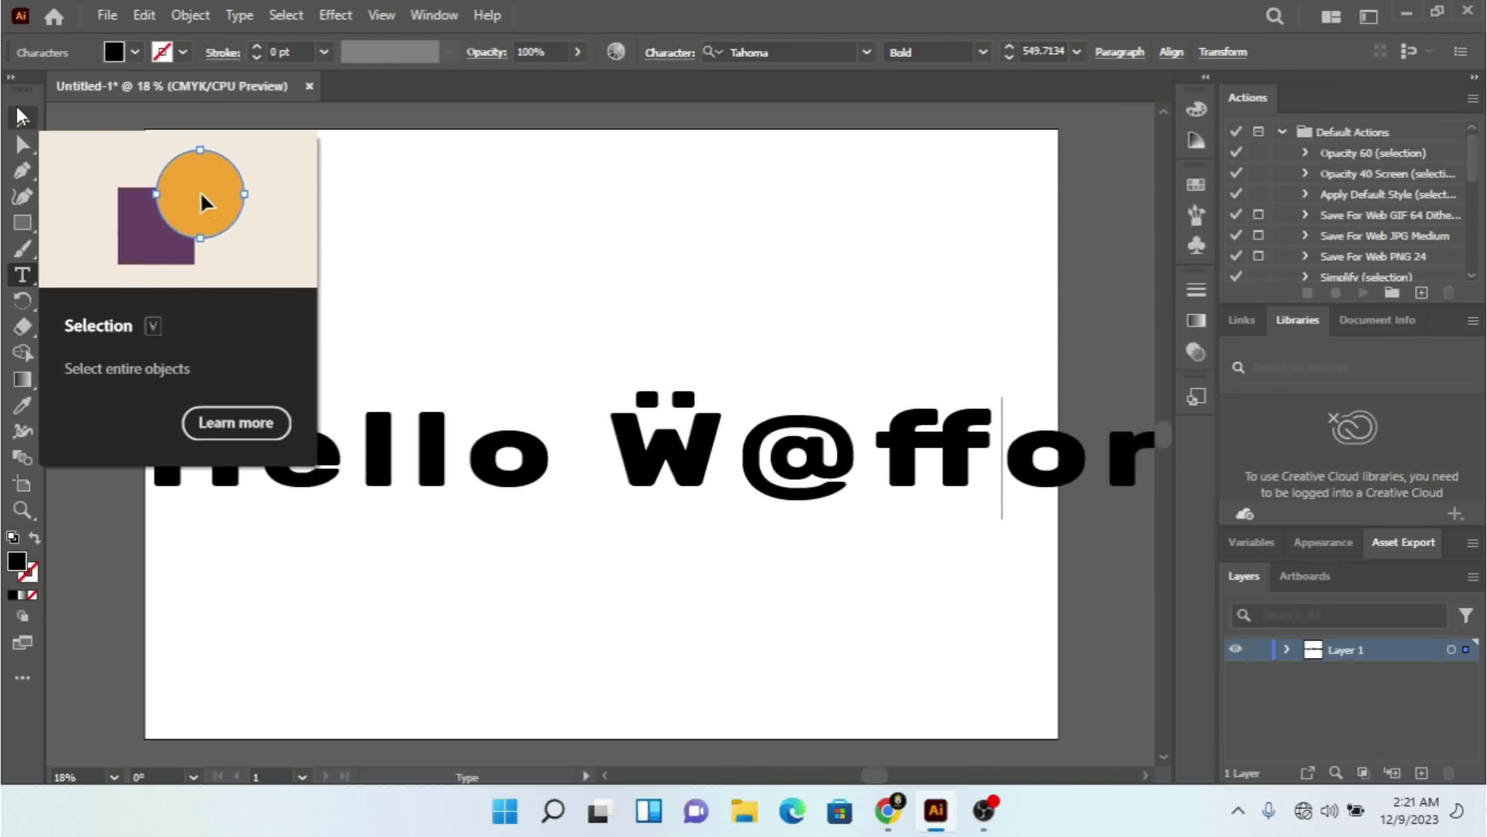
click(22, 116)
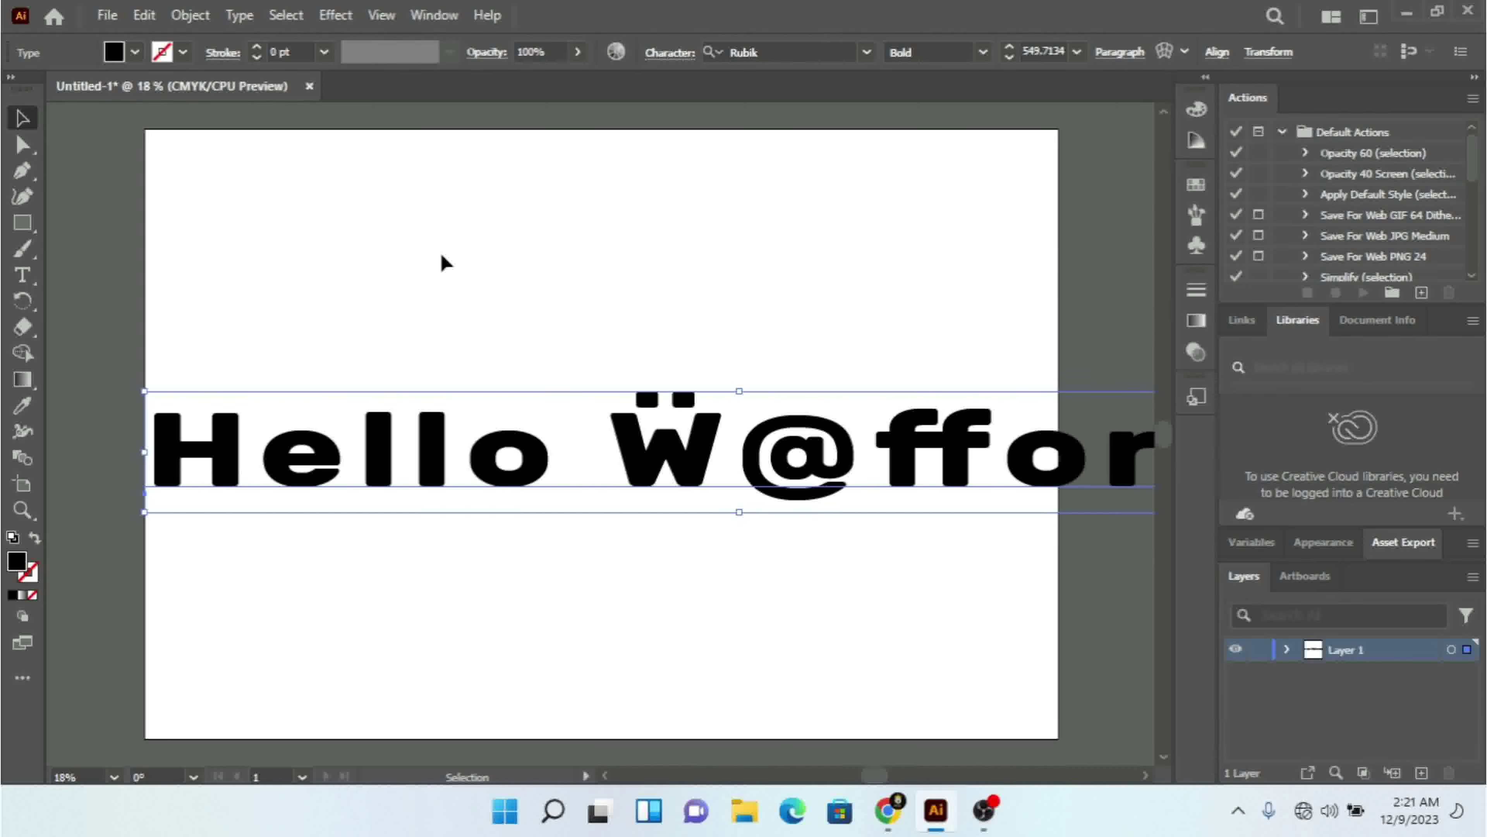